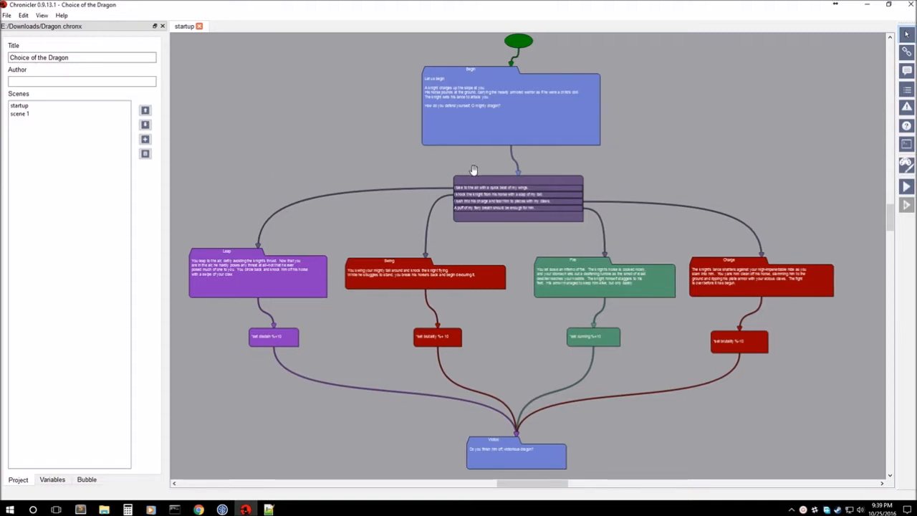
Step: Set the editor font to Algerian with a magenta font color in the application settings and apply the changes
{"action": "left_click", "coordinate": [6, 15]}
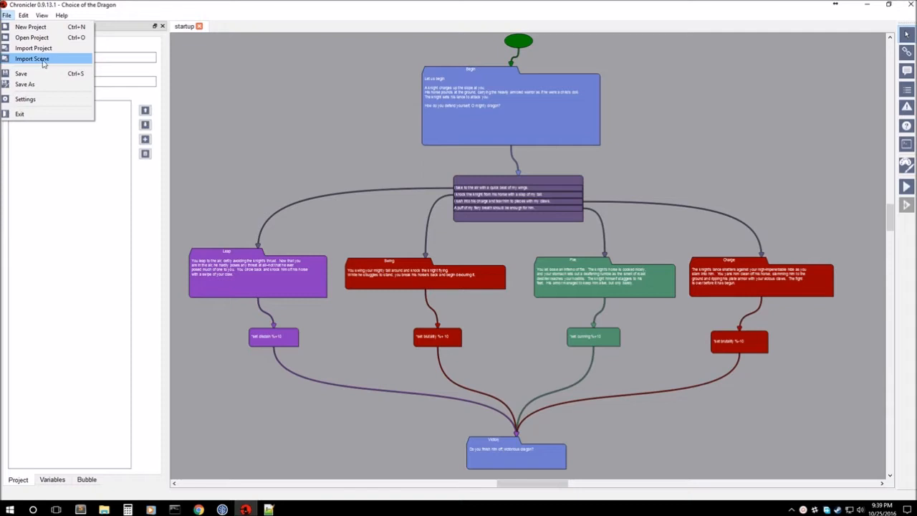
{"action": "left_click", "coordinate": [48, 100]}
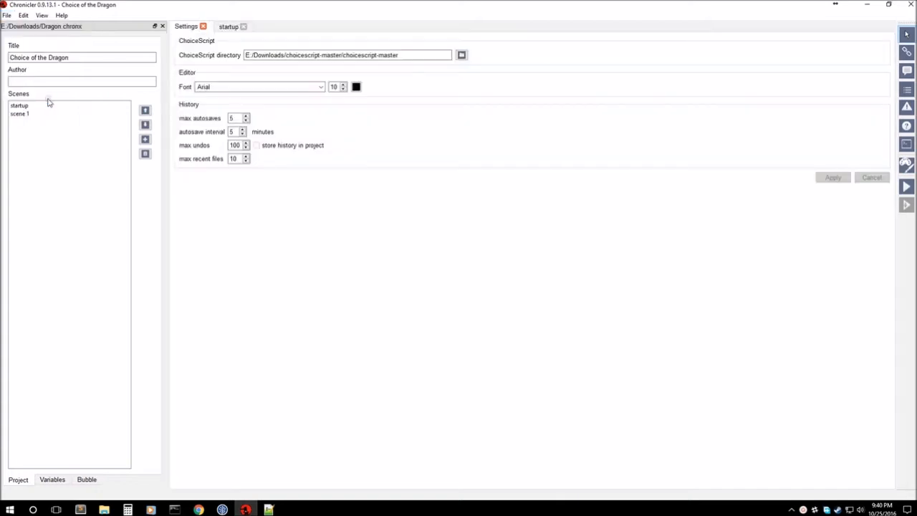
{"action": "left_click", "coordinate": [319, 87]}
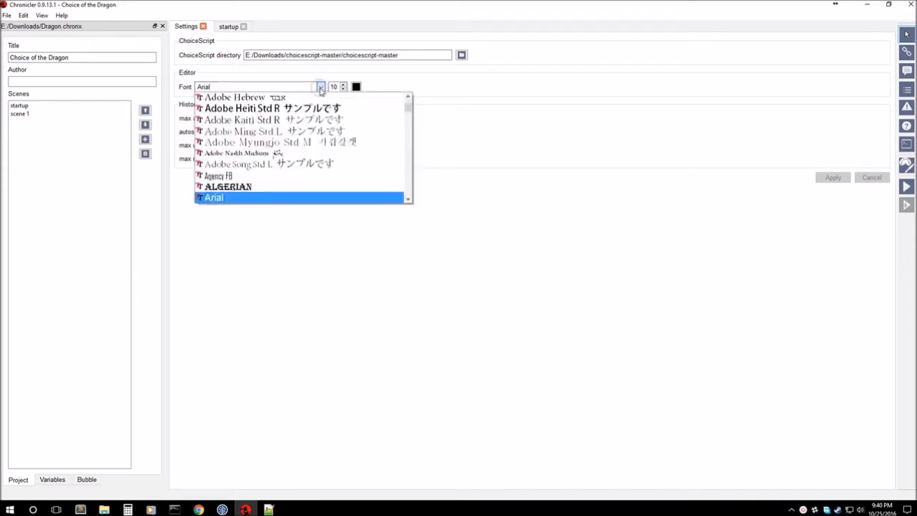
{"action": "left_click", "coordinate": [294, 186]}
{"action": "left_click", "coordinate": [356, 87]}
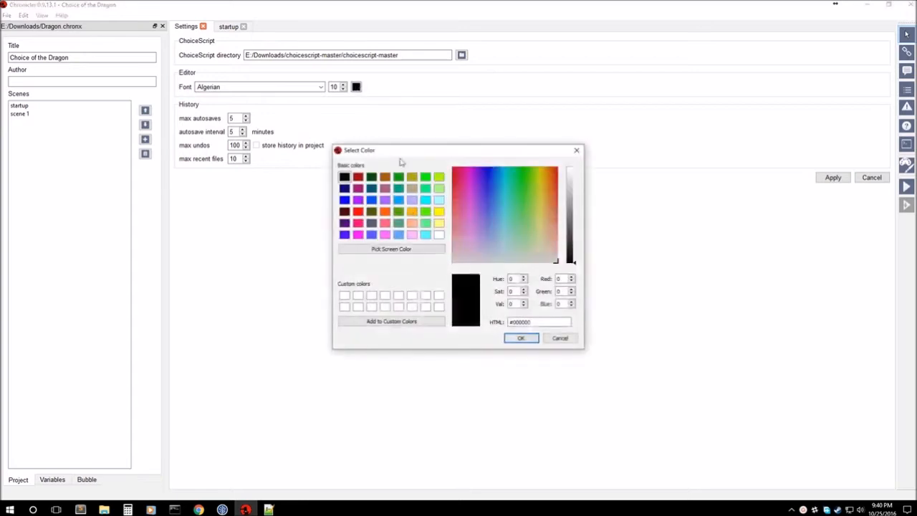
{"action": "left_click", "coordinate": [358, 234]}
{"action": "left_click", "coordinate": [521, 337]}
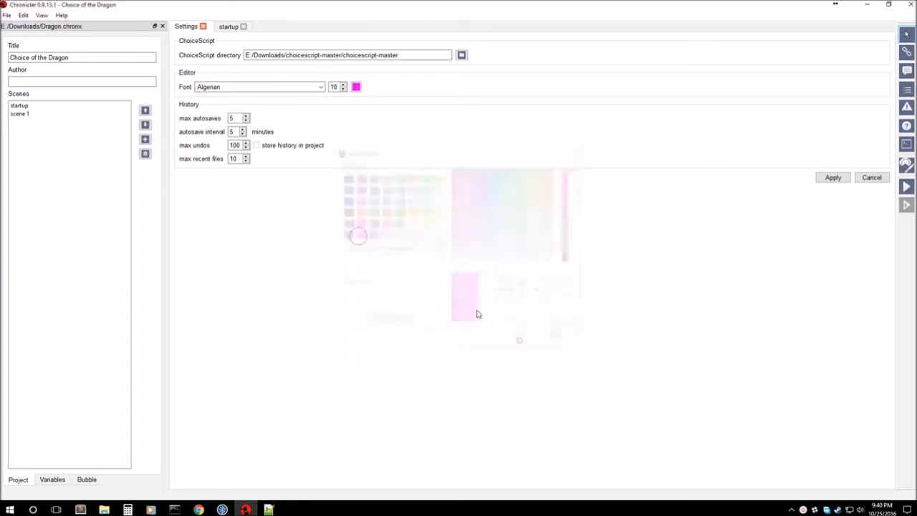
{"action": "left_click", "coordinate": [832, 177]}
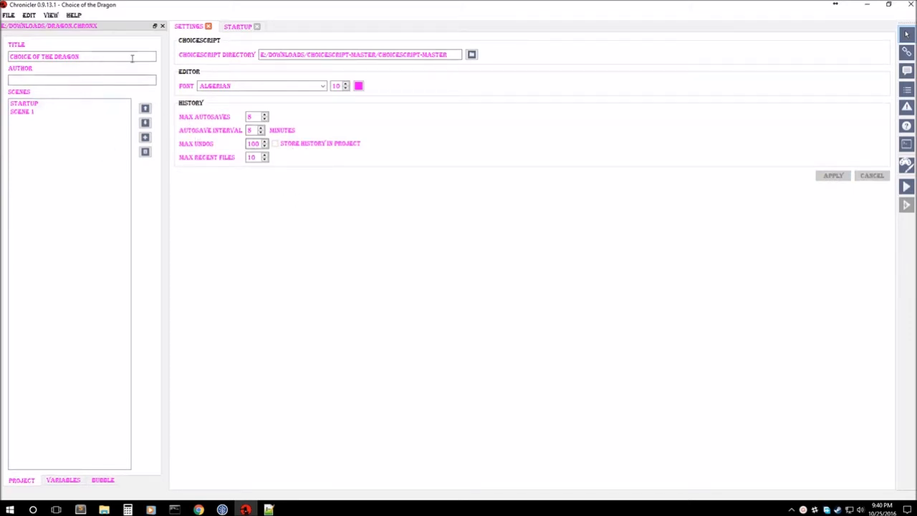
Step: Examine how the startup scene's bubbles and flowchart look with the changed editor font
{"action": "left_click", "coordinate": [238, 27]}
{"action": "scroll", "coordinate": [313, 286], "scroll_direction": "up", "scroll_amount": 5}
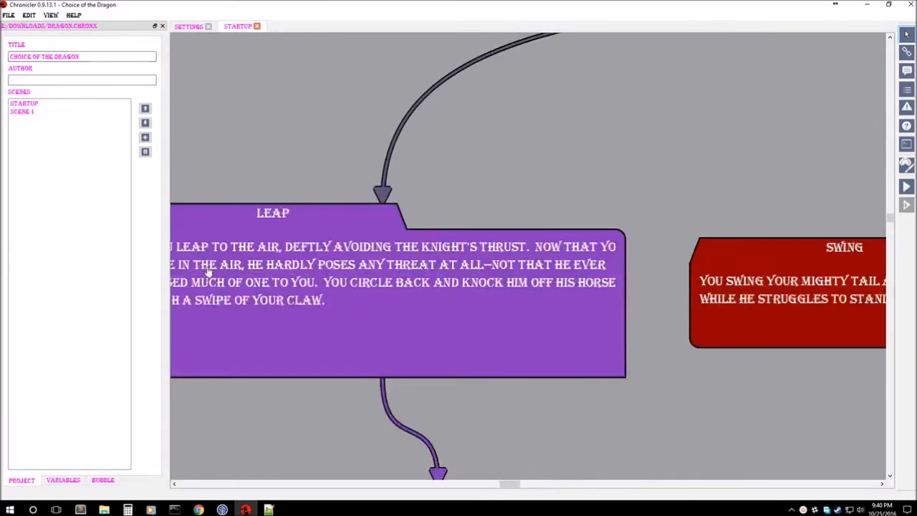
{"action": "scroll", "coordinate": [351, 370], "scroll_direction": "down", "scroll_amount": 6}
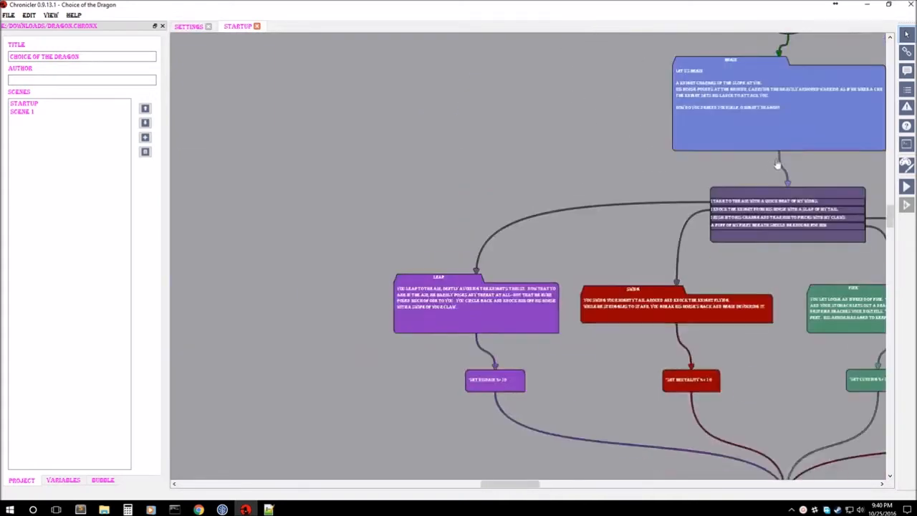
{"action": "scroll", "coordinate": [629, 242], "scroll_direction": "down", "scroll_amount": 5}
{"action": "left_click_drag", "start_coordinate": [663, 196], "coordinate": [621, 175]}
{"action": "scroll", "coordinate": [494, 201], "scroll_direction": "up", "scroll_amount": 1}
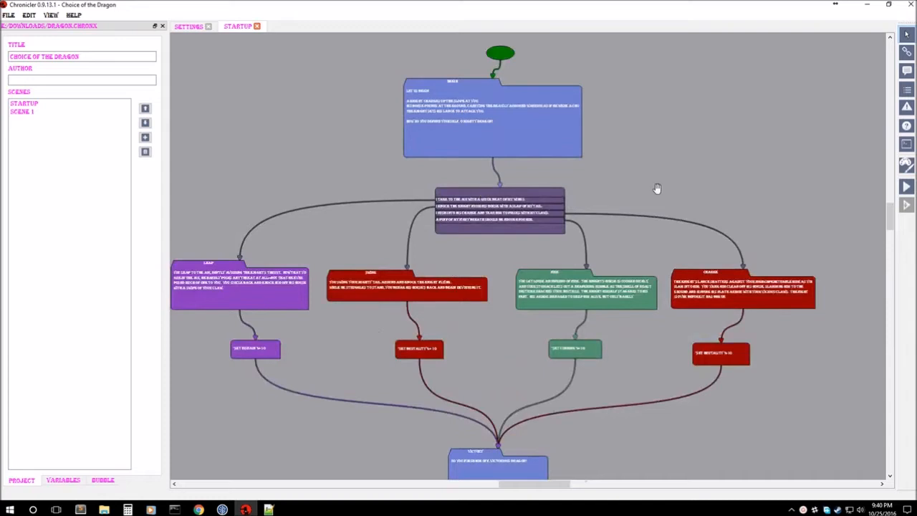
{"action": "scroll", "coordinate": [659, 185], "scroll_direction": "up", "scroll_amount": 1}
{"action": "left_click_drag", "start_coordinate": [662, 184], "coordinate": [676, 179]}
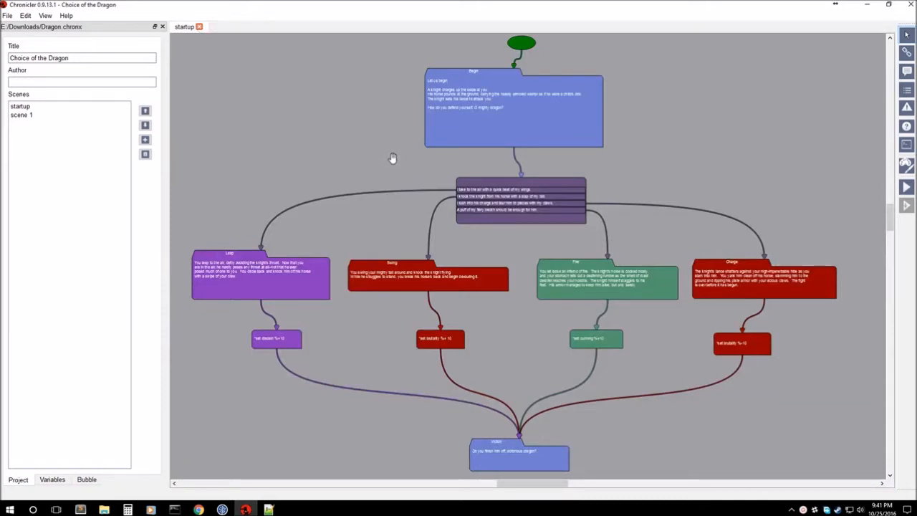
Step: Create a new project and set its title to Dragon
{"action": "left_click", "coordinate": [6, 15]}
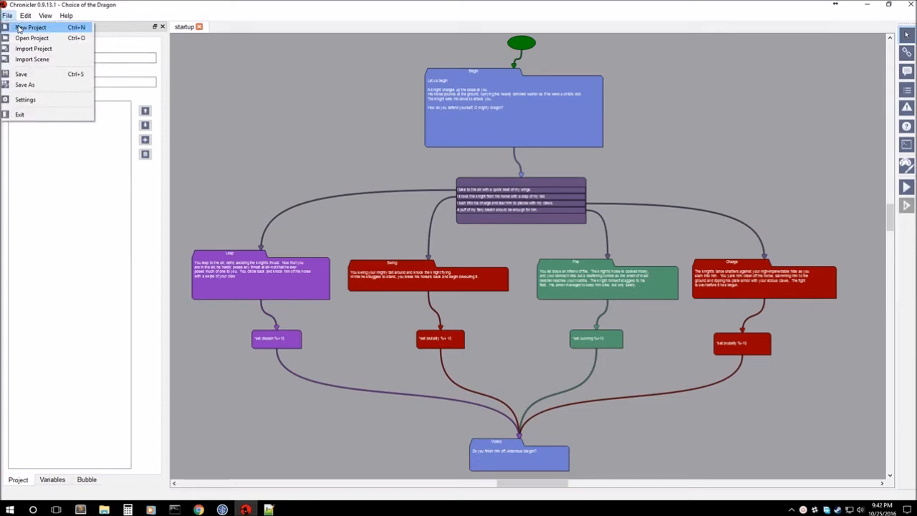
{"action": "left_click", "coordinate": [19, 29]}
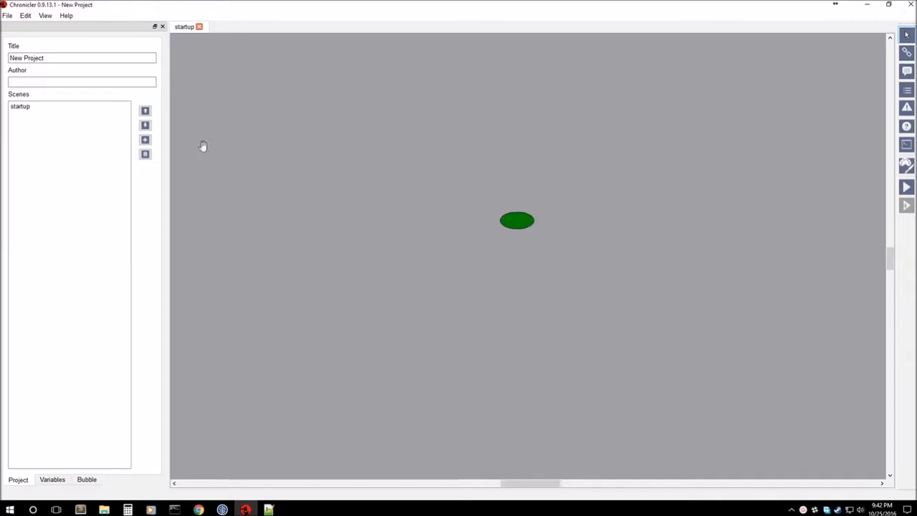
{"action": "left_click", "coordinate": [62, 60]}
{"action": "key", "text": "BackSpace"}
{"action": "key", "text": "BackSpace"}
{"action": "key", "text": "BackSpace"}
{"action": "key", "text": "BackSpace"}
{"action": "key", "text": "BackSpace"}
{"action": "key", "text": "BackSpace"}
{"action": "key", "text": "BackSpace"}
{"action": "key", "text": "BackSpace"}
{"action": "key", "text": "BackSpace"}
{"action": "key", "text": "BackSpace"}
{"action": "key", "text": "BackSpace"}
{"action": "type", "text": "Dragon"}
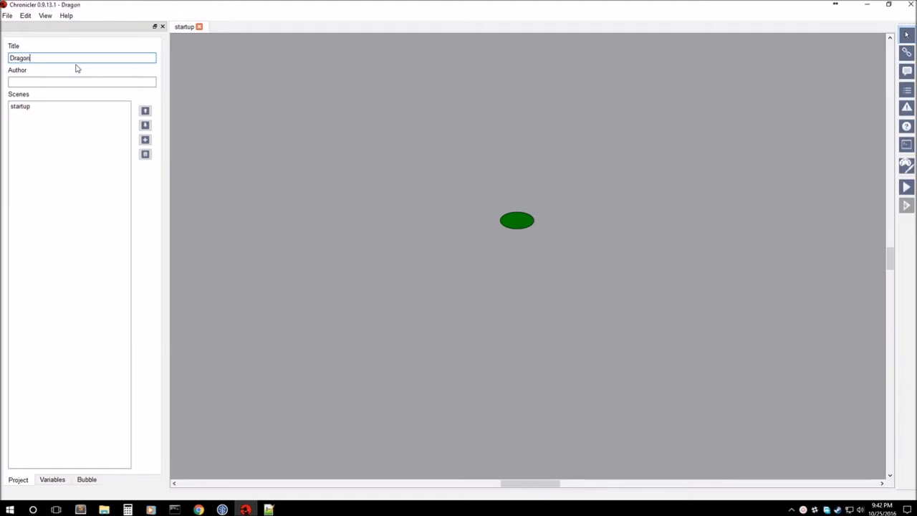
Step: Set the project's author to Choice of Games
{"action": "left_click", "coordinate": [130, 80]}
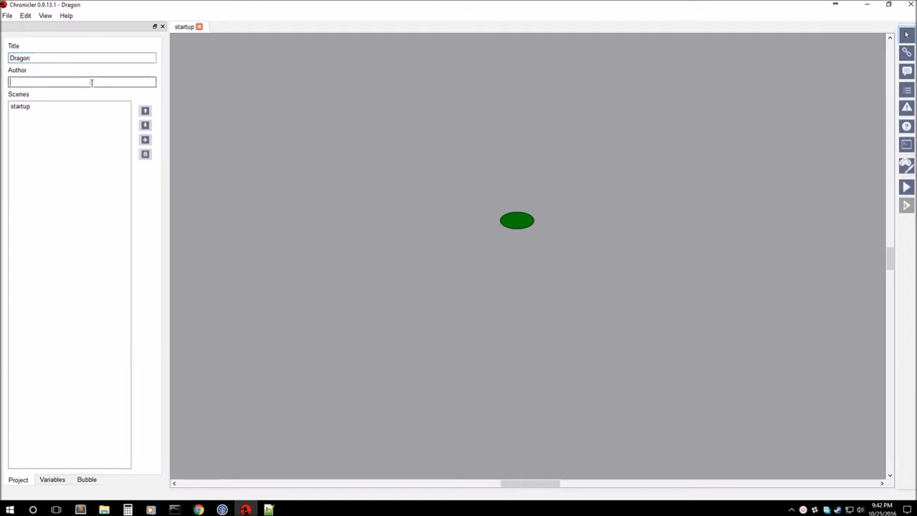
{"action": "type", "text": "Choice of Games"}
{"action": "left_click", "coordinate": [29, 56]}
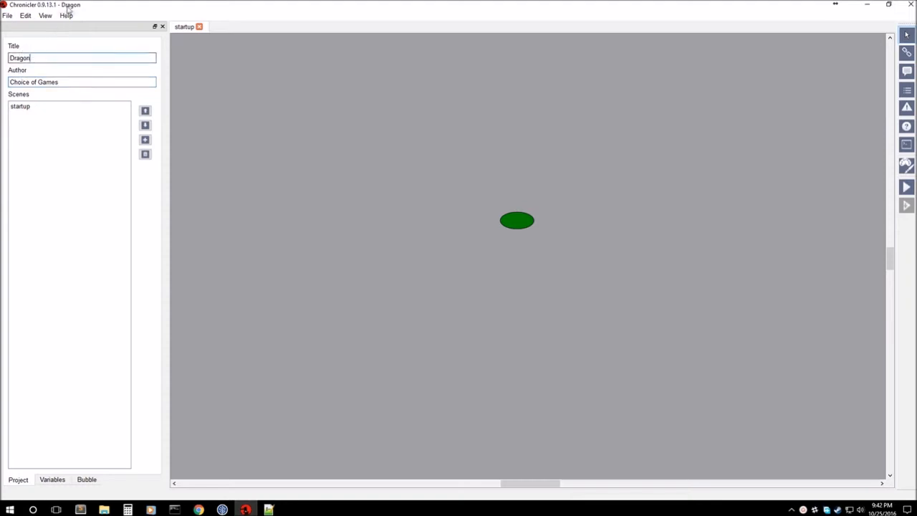
Step: Place a story bubble below the green start bubble and link the start bubble to it
{"action": "left_click_drag", "start_coordinate": [589, 343], "coordinate": [583, 265]}
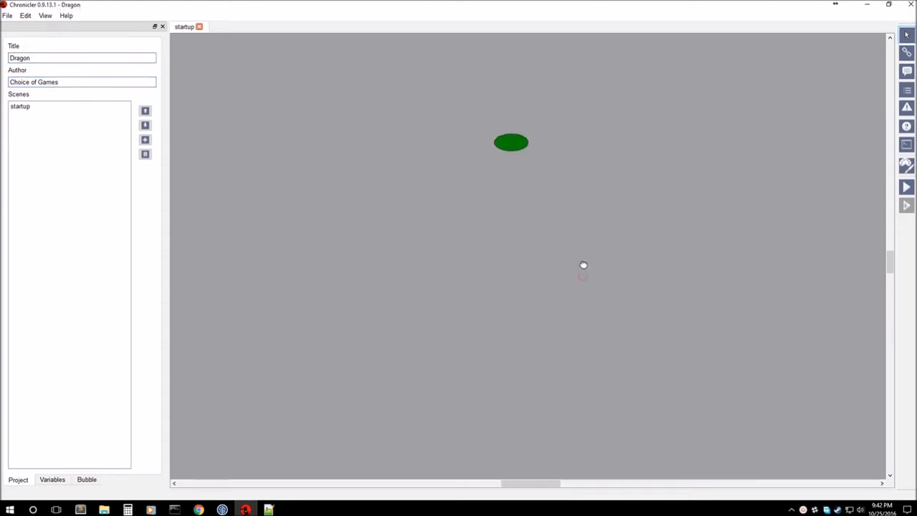
{"action": "left_click", "coordinate": [512, 150]}
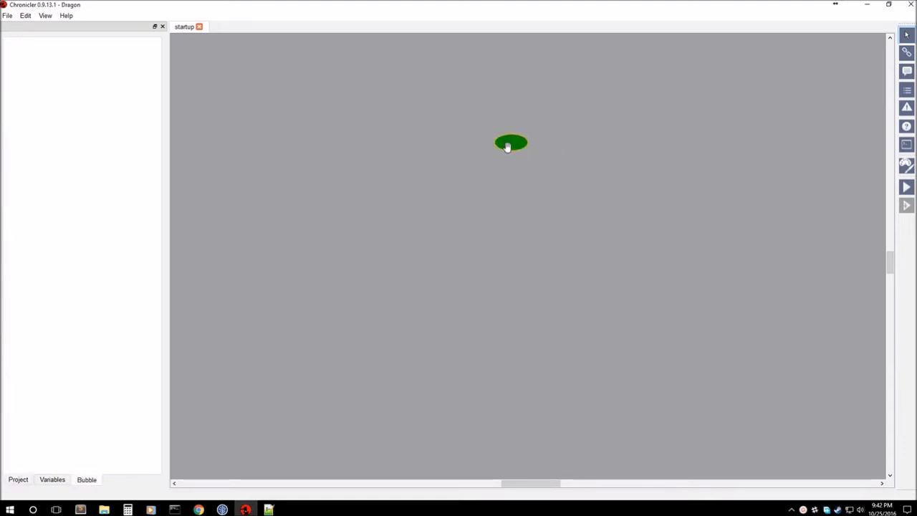
{"action": "left_click", "coordinate": [907, 73]}
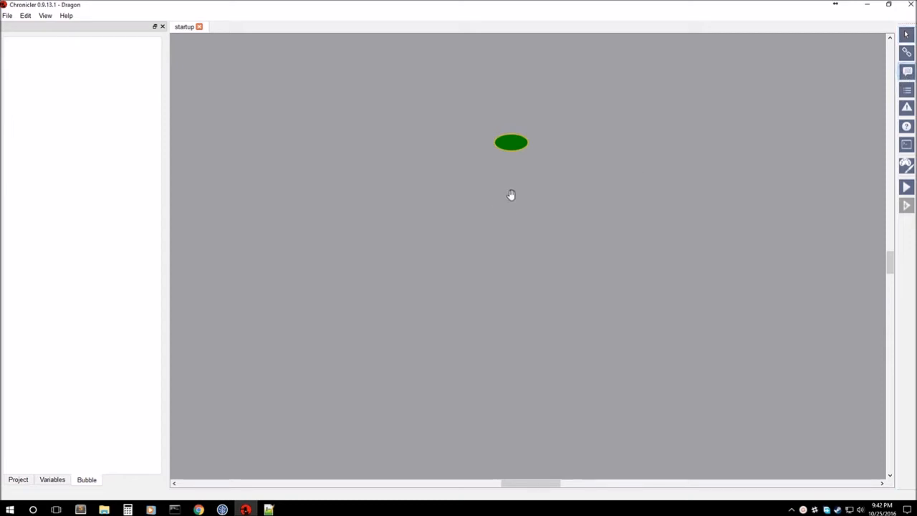
{"action": "left_click", "coordinate": [511, 195]}
{"action": "left_click_drag", "start_coordinate": [511, 200], "coordinate": [509, 208]}
{"action": "left_click", "coordinate": [907, 58]}
{"action": "left_click_drag", "start_coordinate": [512, 149], "coordinate": [512, 210]}
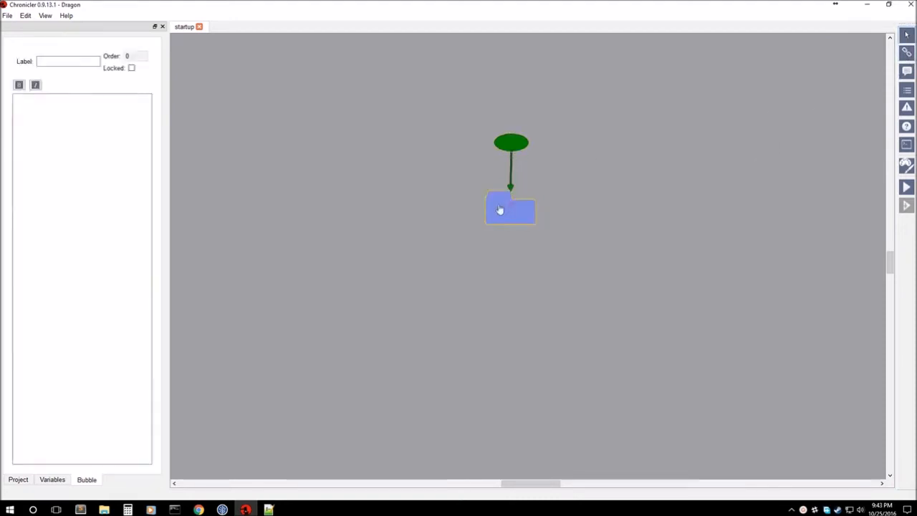
Step: Label the new story bubble intro
{"action": "left_click", "coordinate": [65, 60]}
{"action": "type", "text": "intro"}
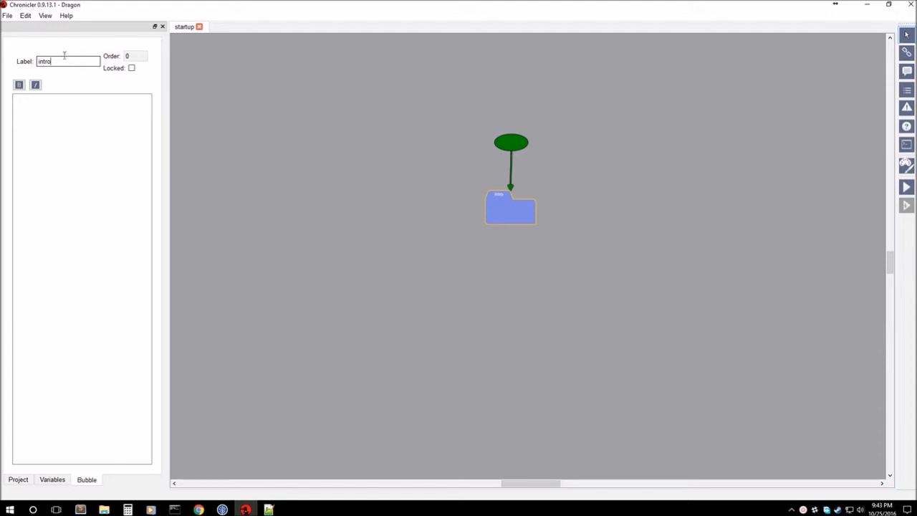
{"action": "double_click", "coordinate": [47, 62]}
Step: Lock the intro bubble's order number and unlock it again
{"action": "left_click", "coordinate": [131, 68]}
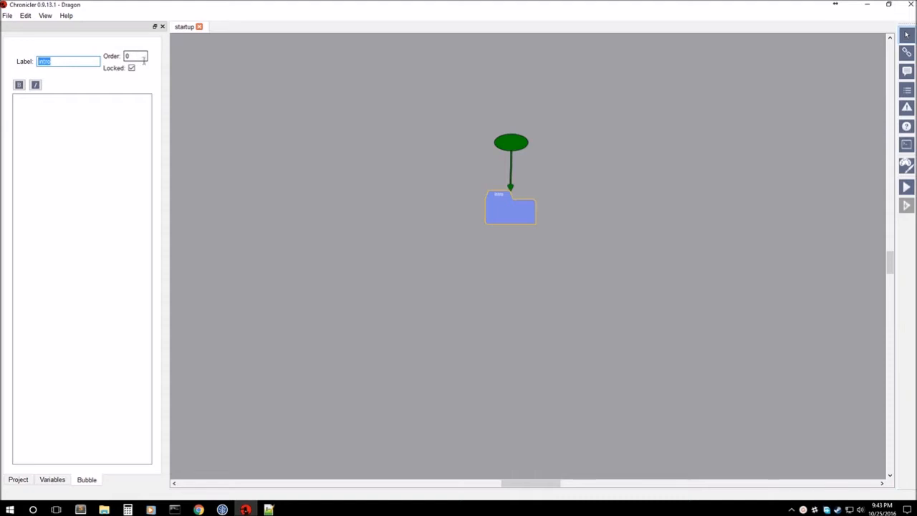
{"action": "double_click", "coordinate": [132, 56]}
{"action": "left_click", "coordinate": [133, 68]}
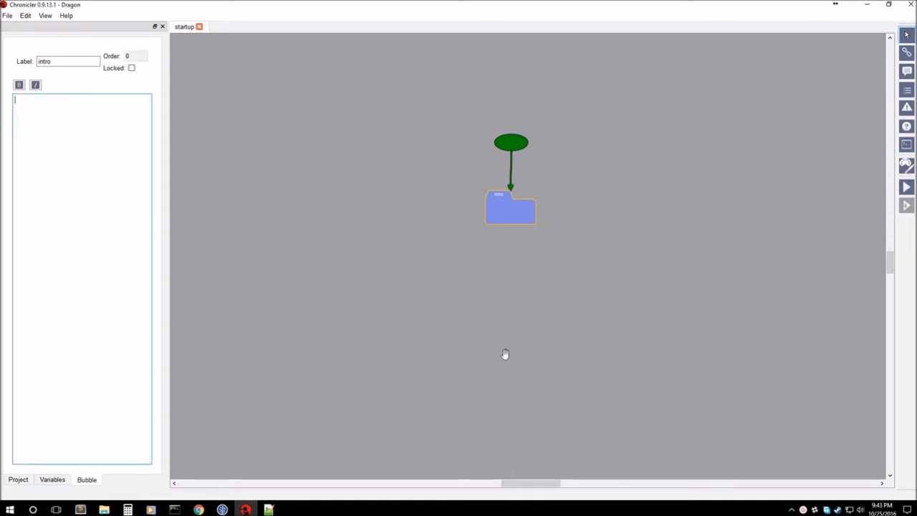
Step: Copy the passage from "Let us begin" to "O mighty dragon?" out of startup.txt in Notepad++ and paste it into the intro bubble in Chronicler
{"action": "left_click", "coordinate": [268, 509]}
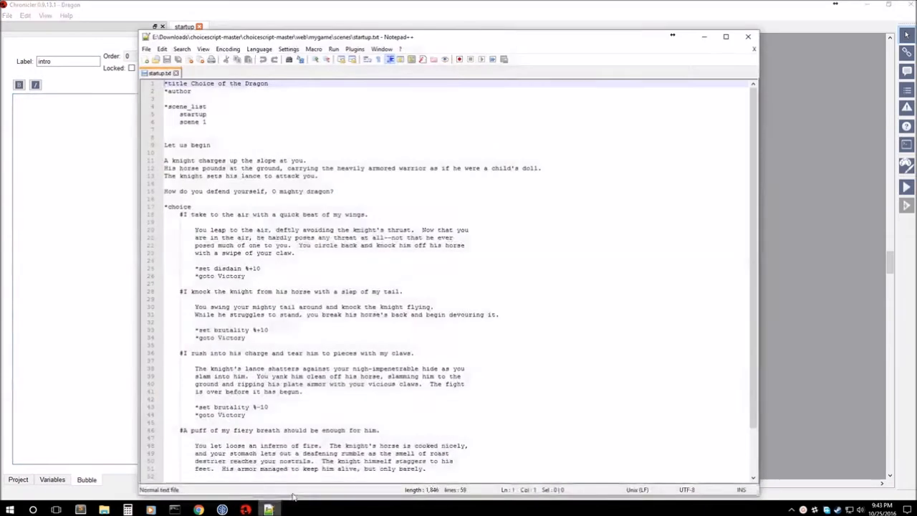
{"action": "left_click_drag", "start_coordinate": [435, 38], "coordinate": [486, 22]}
{"action": "left_click_drag", "start_coordinate": [393, 179], "coordinate": [199, 132]}
{"action": "key", "text": "ctrl+c"}
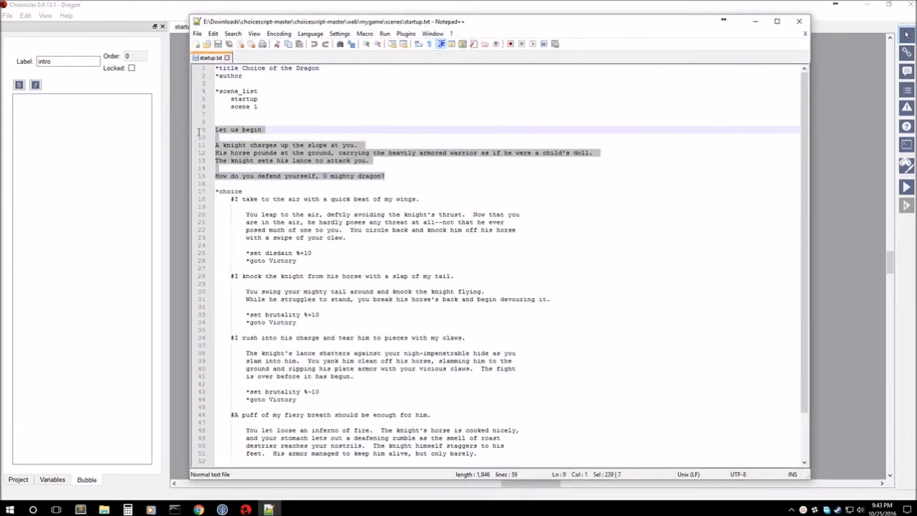
{"action": "left_click", "coordinate": [90, 156]}
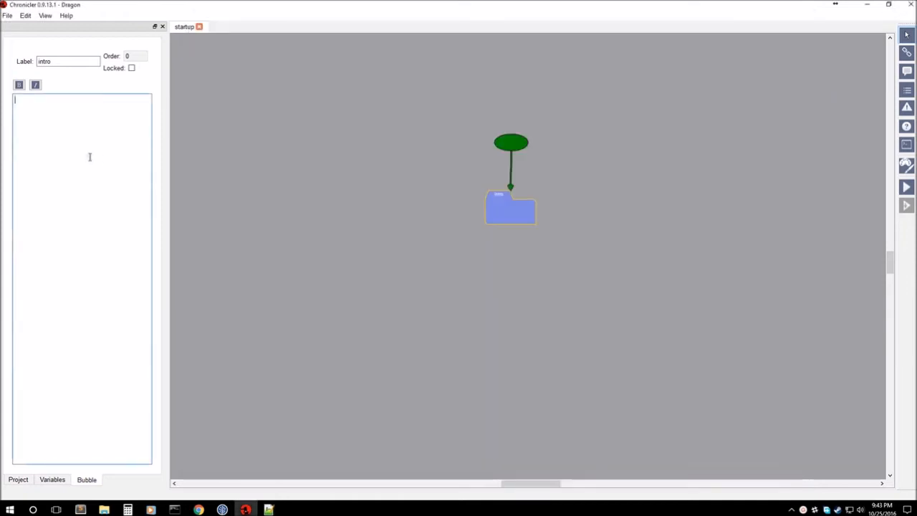
{"action": "key", "text": "ctrl+v"}
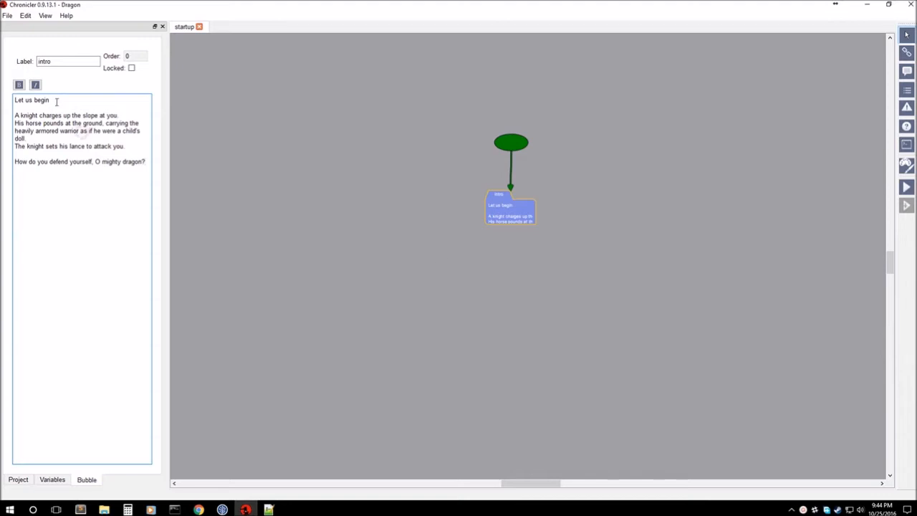
Step: Apply bold tags to the "Let us begin" line in the intro bubble and remove them again
{"action": "left_click_drag", "start_coordinate": [53, 100], "coordinate": [15, 99]}
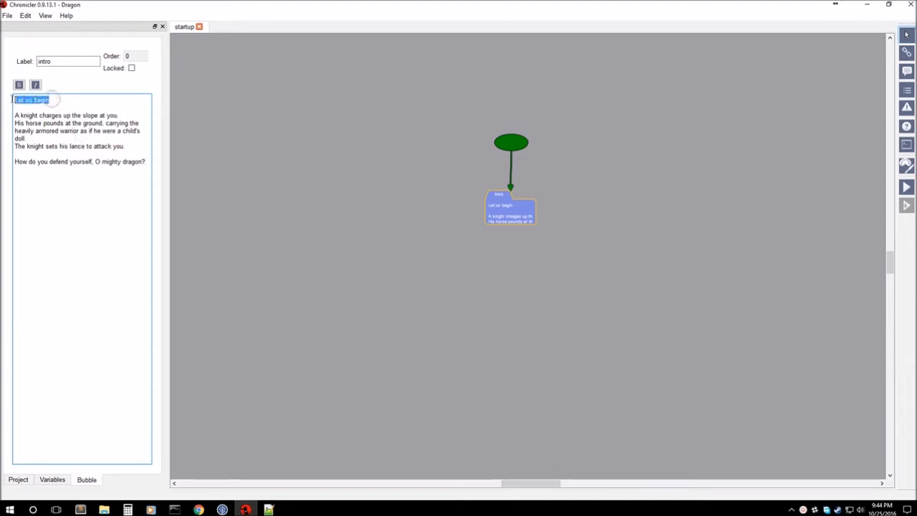
{"action": "left_click", "coordinate": [19, 85]}
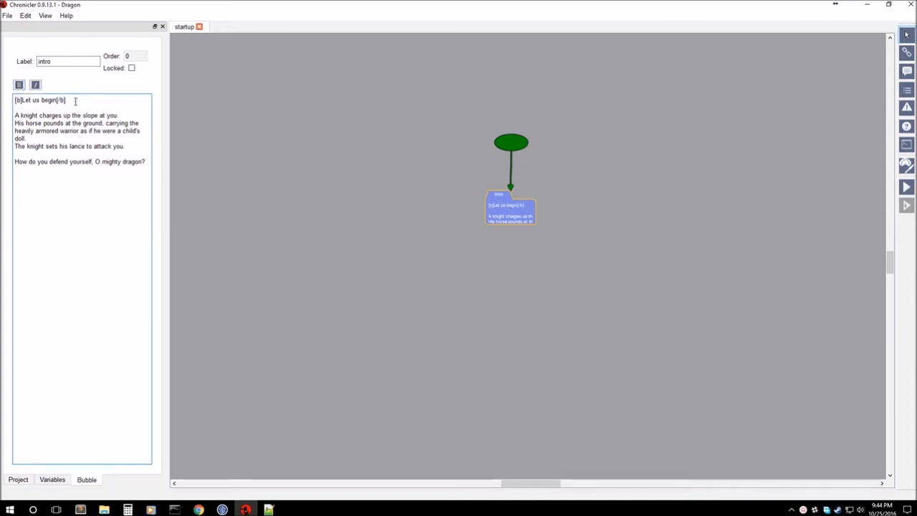
{"action": "left_click_drag", "start_coordinate": [76, 101], "coordinate": [5, 99]}
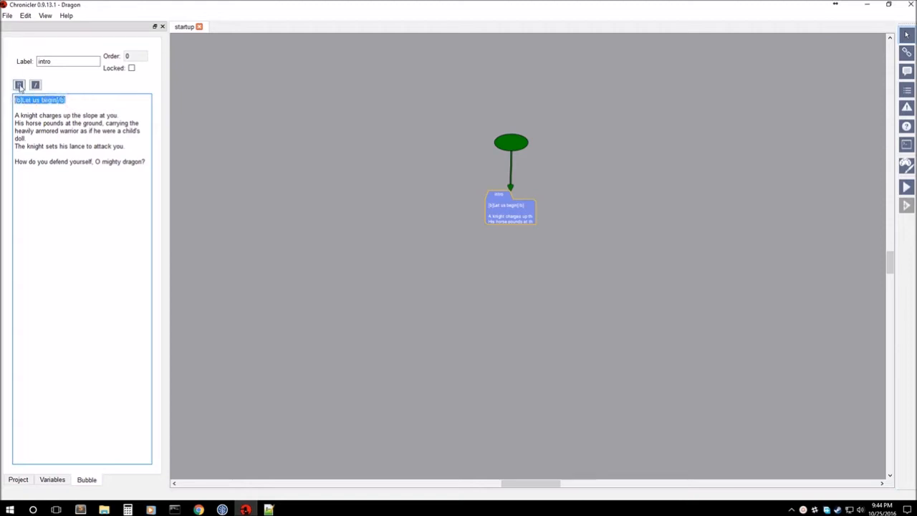
{"action": "left_click", "coordinate": [20, 87]}
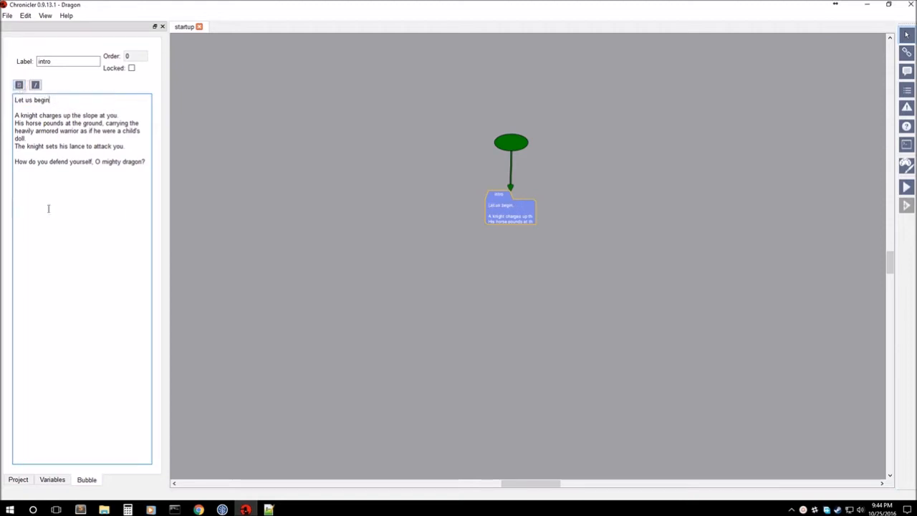
Step: Make the opening line "Let us begin" of the intro bubble bold and deselect the bubble
{"action": "left_click_drag", "start_coordinate": [52, 101], "coordinate": [13, 99]}
{"action": "left_click", "coordinate": [19, 85]}
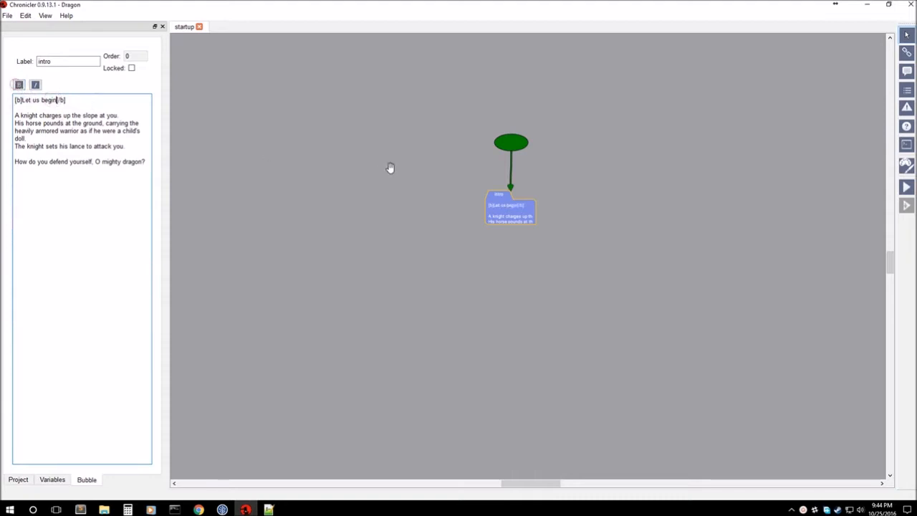
{"action": "left_click", "coordinate": [590, 219]}
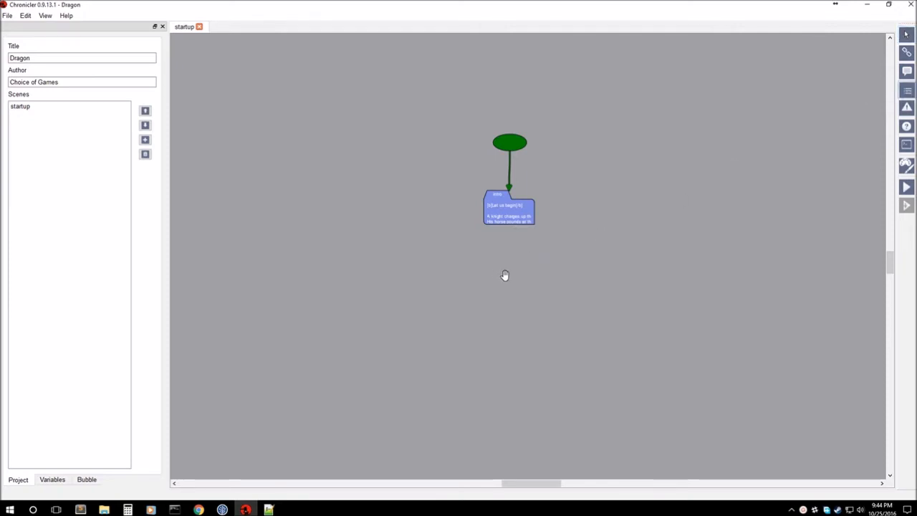
Step: Place a choice bubble below the intro and add the choice "I take to the air with a quick beat of my wings." copied from startup.txt
{"action": "left_click", "coordinate": [505, 276]}
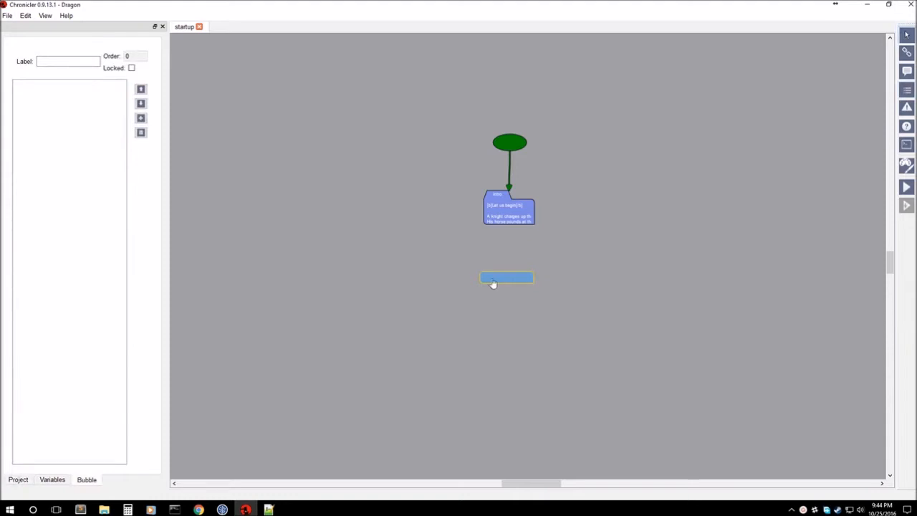
{"action": "left_click", "coordinate": [140, 119]}
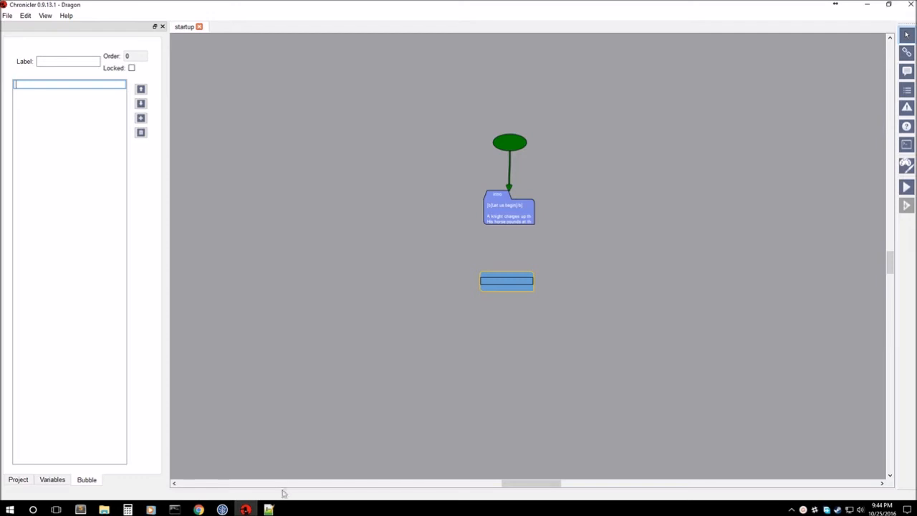
{"action": "left_click", "coordinate": [269, 509]}
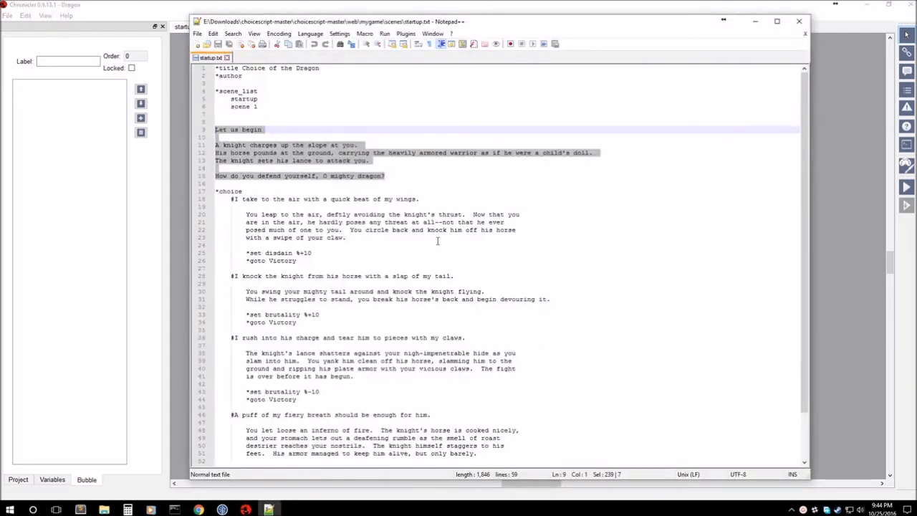
{"action": "left_click_drag", "start_coordinate": [419, 198], "coordinate": [235, 199]}
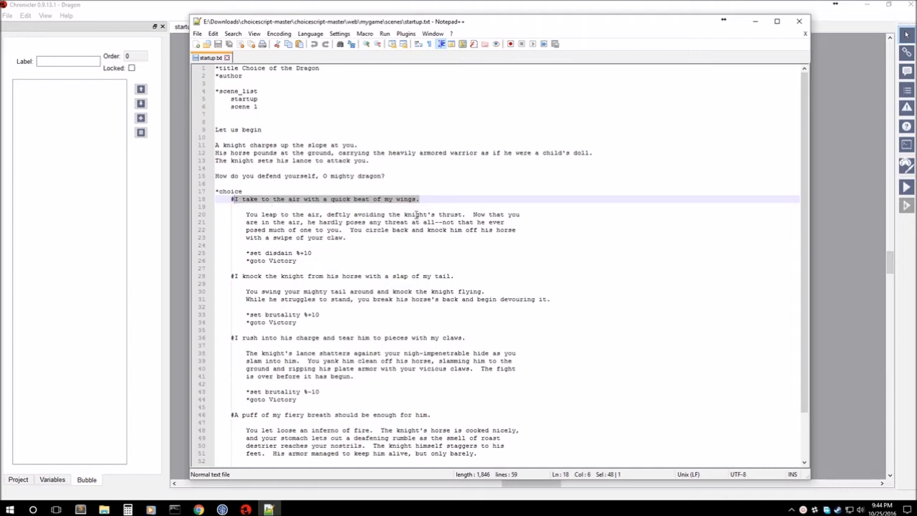
{"action": "left_click", "coordinate": [69, 84]}
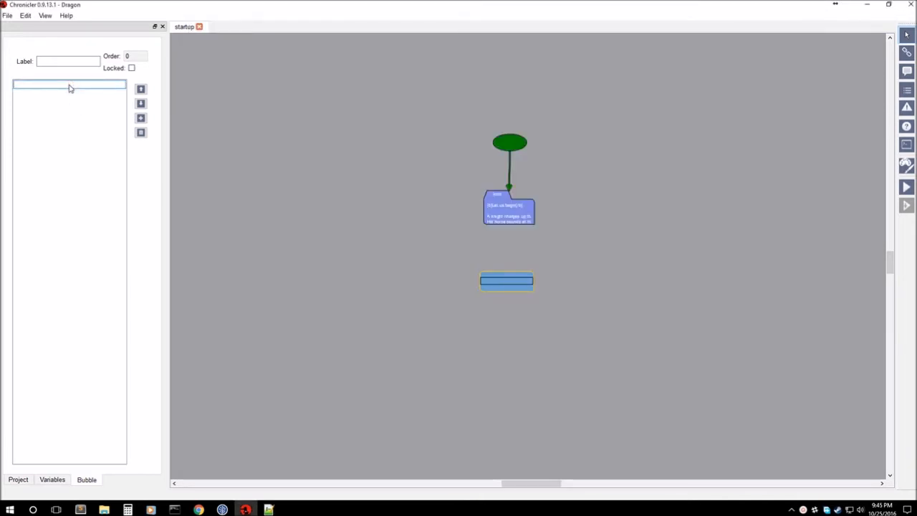
{"action": "key", "text": "ctrl+v"}
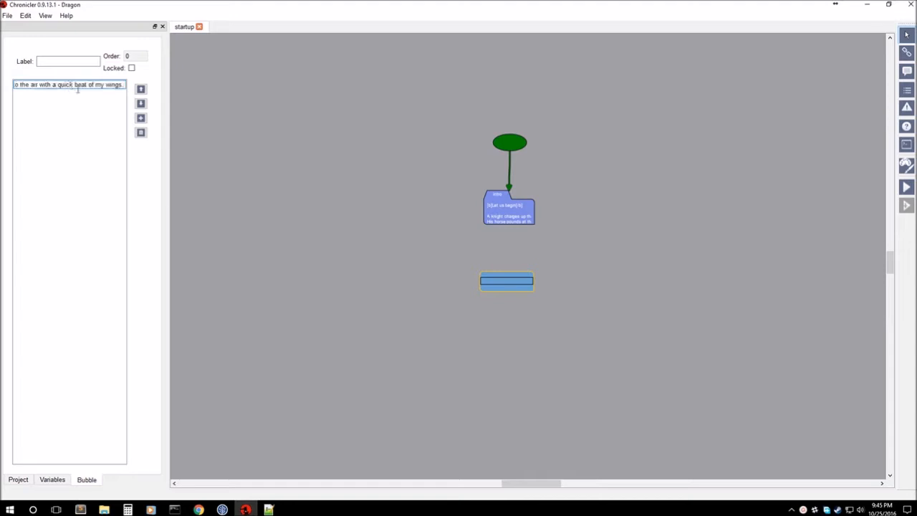
{"action": "left_click", "coordinate": [110, 112]}
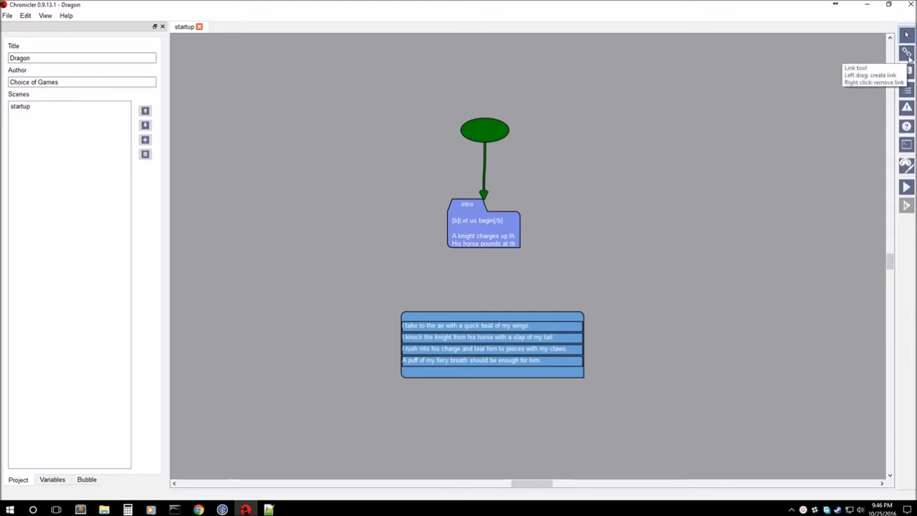
Step: Try drawing links from both sides of the intro bubble into empty canvas
{"action": "left_click", "coordinate": [907, 53]}
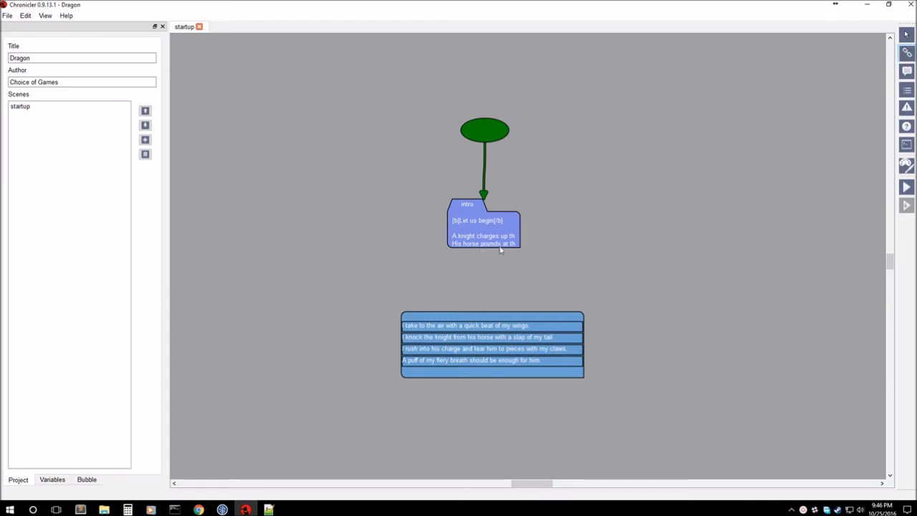
{"action": "left_click_drag", "start_coordinate": [518, 235], "coordinate": [563, 262]}
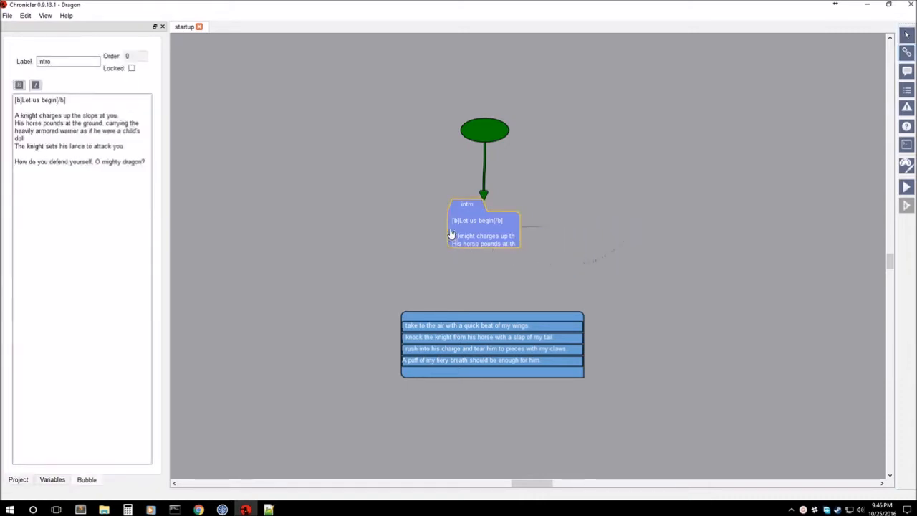
{"action": "left_click_drag", "start_coordinate": [449, 230], "coordinate": [406, 244]}
Step: Link the intro bubble to the choice bubble below it
{"action": "left_click", "coordinate": [903, 55]}
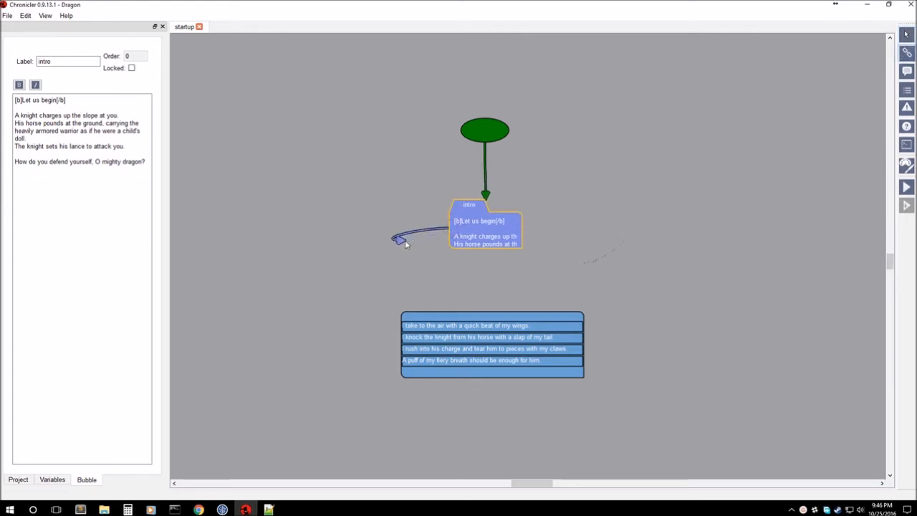
{"action": "left_click_drag", "start_coordinate": [405, 244], "coordinate": [405, 244]}
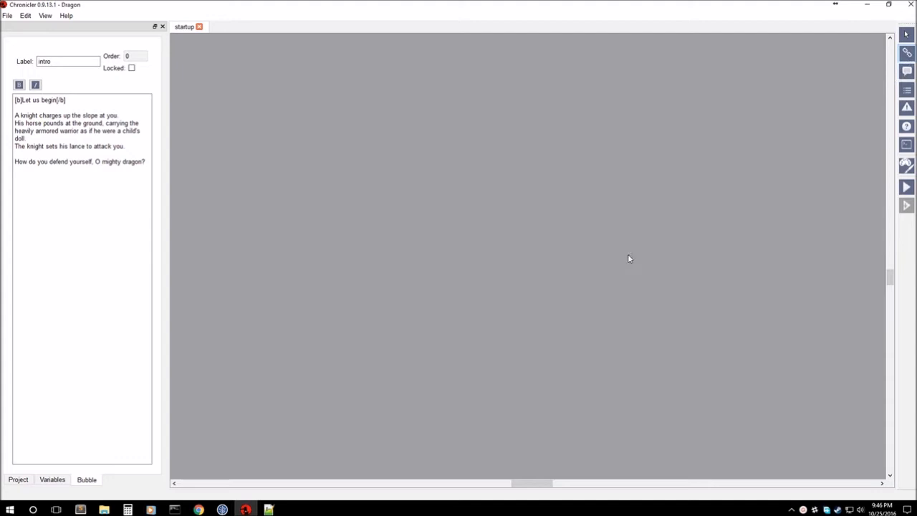
{"action": "left_click_drag", "start_coordinate": [500, 247], "coordinate": [538, 301]}
{"action": "left_click_drag", "start_coordinate": [602, 282], "coordinate": [614, 187]}
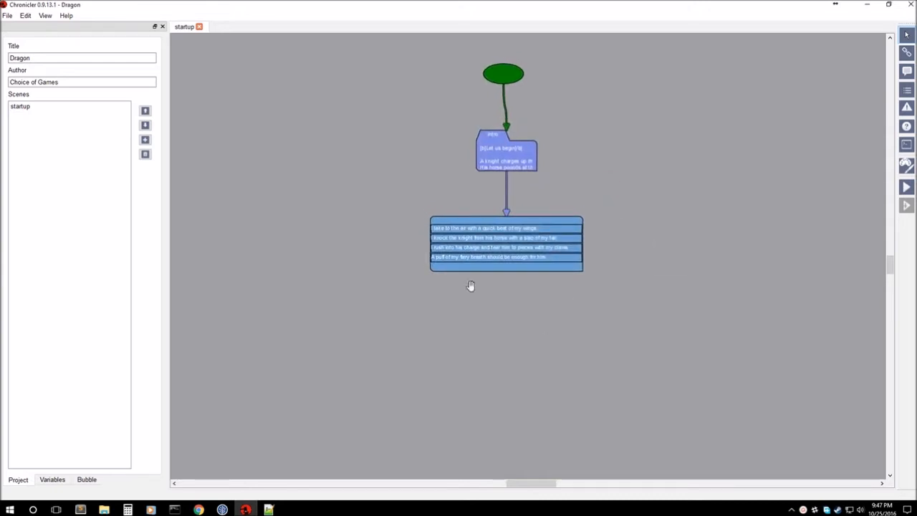
Step: Place four empty story bubbles in a row below the choice bubble
{"action": "left_click", "coordinate": [496, 229]}
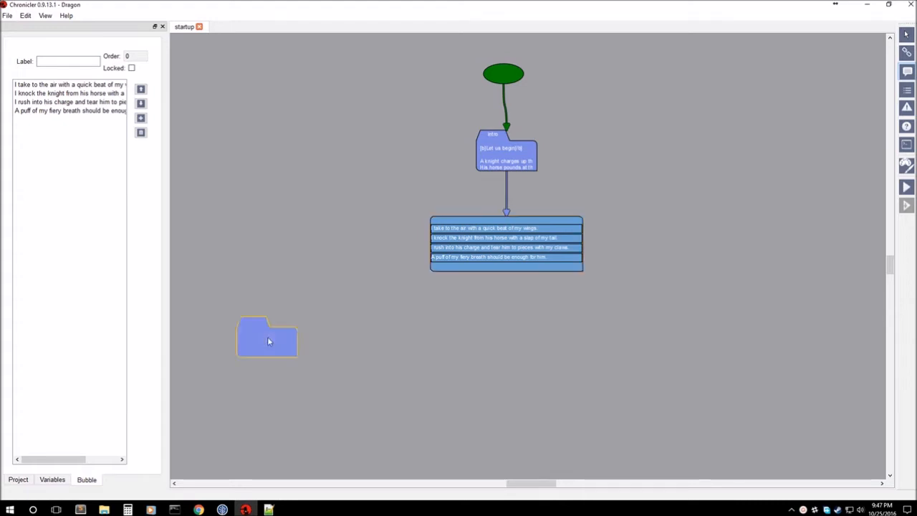
{"action": "left_click", "coordinate": [267, 337]}
{"action": "left_click", "coordinate": [464, 345]}
{"action": "left_click", "coordinate": [625, 349]}
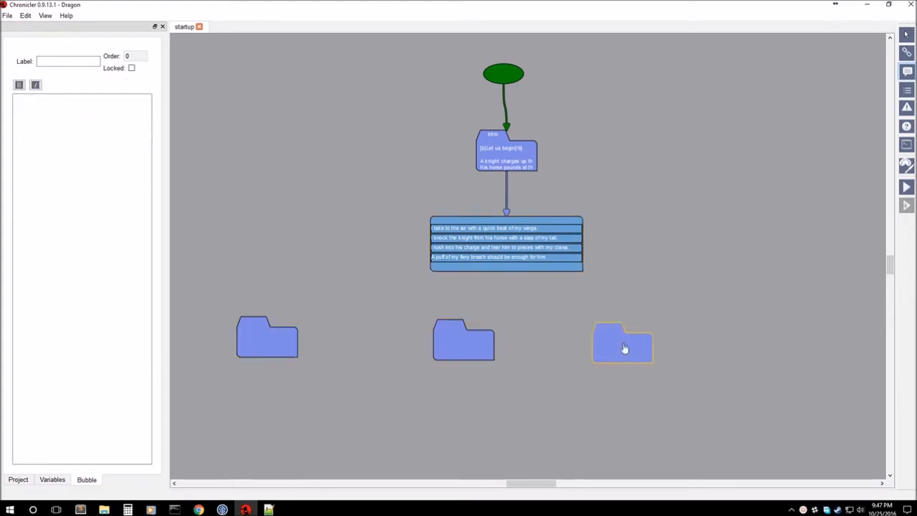
{"action": "left_click", "coordinate": [780, 346]}
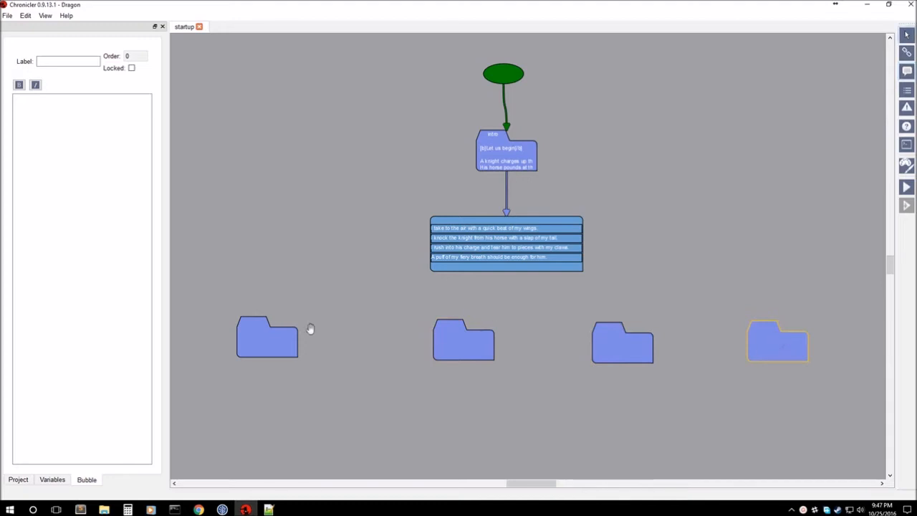
Step: Spread the four story bubbles into two pairs, leaving a wide gap beneath the choice bubble
{"action": "left_click_drag", "start_coordinate": [273, 342], "coordinate": [277, 342]}
{"action": "left_click_drag", "start_coordinate": [471, 340], "coordinate": [404, 345]}
{"action": "left_click_drag", "start_coordinate": [288, 344], "coordinate": [253, 348]}
{"action": "left_click_drag", "start_coordinate": [415, 353], "coordinate": [375, 351]}
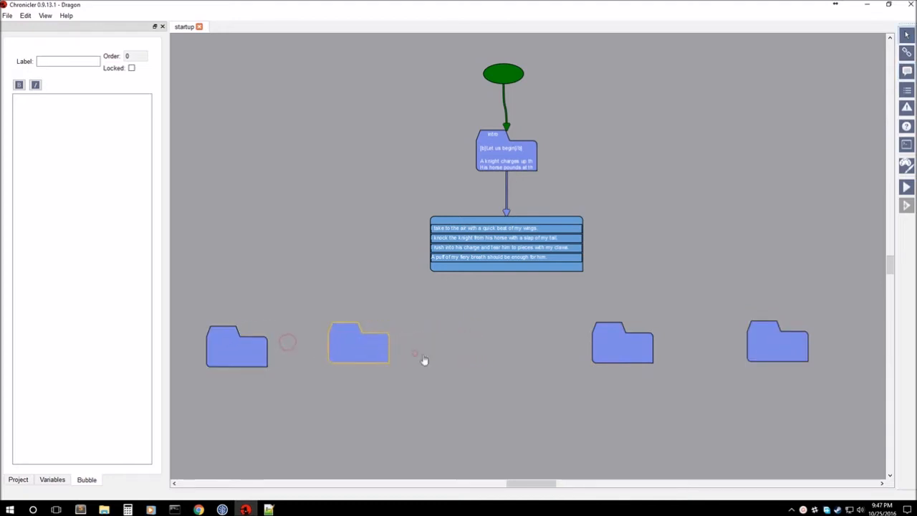
{"action": "left_click", "coordinate": [638, 342]}
{"action": "left_click_drag", "start_coordinate": [637, 342], "coordinate": [678, 340]}
{"action": "left_click_drag", "start_coordinate": [771, 335], "coordinate": [796, 330]}
{"action": "left_click_drag", "start_coordinate": [660, 348], "coordinate": [666, 350]}
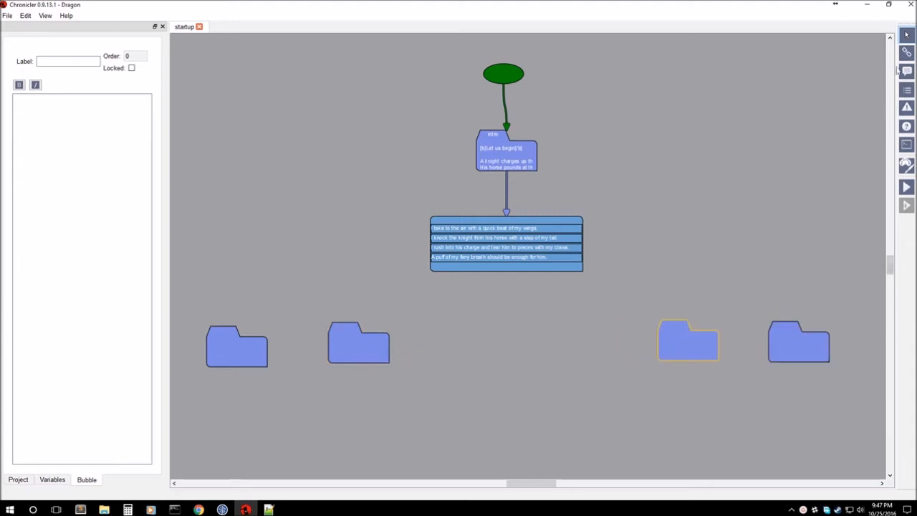
Step: Link the first choice to the leftmost story bubble and the second choice to the top of the story bubble beside it
{"action": "left_click", "coordinate": [906, 60]}
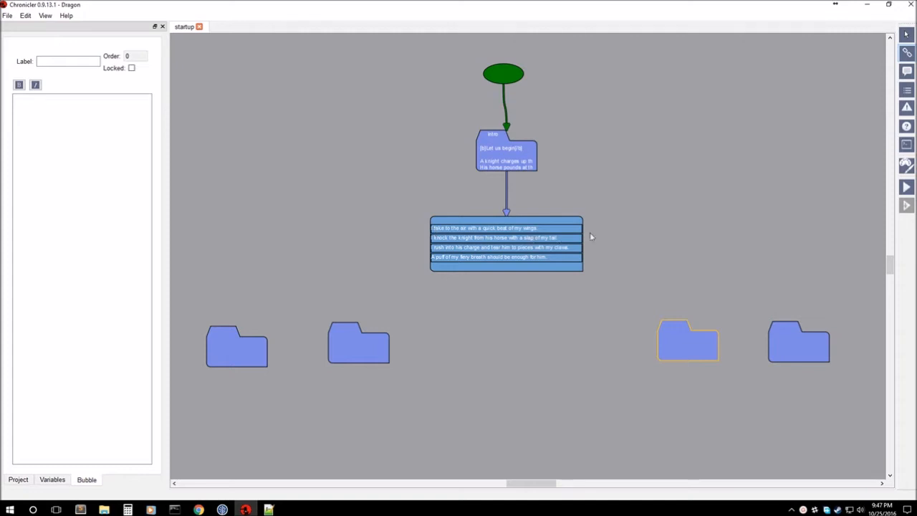
{"action": "left_click_drag", "start_coordinate": [432, 230], "coordinate": [243, 344]}
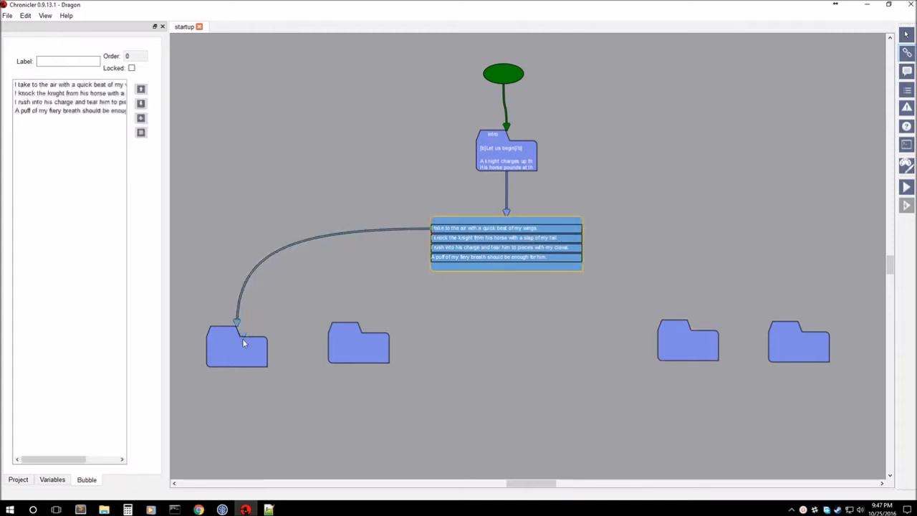
{"action": "left_click_drag", "start_coordinate": [433, 241], "coordinate": [352, 341]}
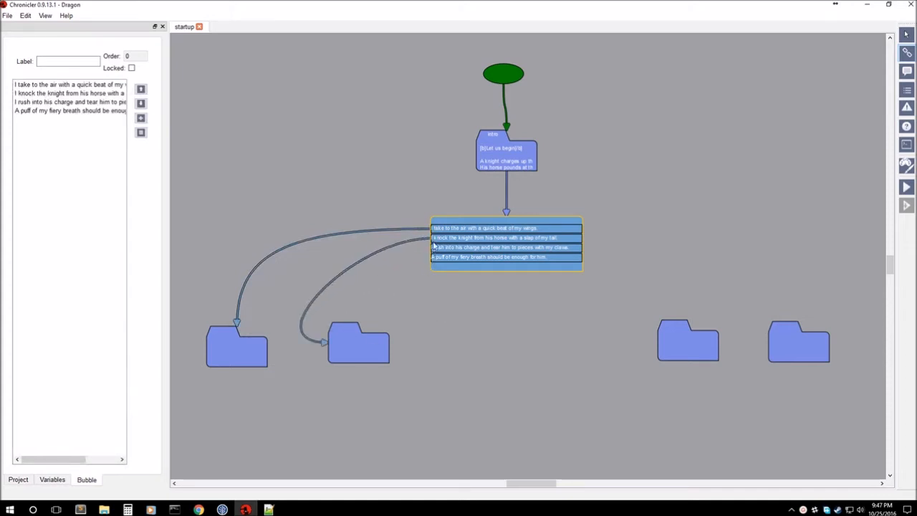
{"action": "mouse_move", "coordinate": [433, 242]}
{"action": "left_mouse_down"}
{"action": "mouse_move", "coordinate": [348, 303]}
{"action": "mouse_move", "coordinate": [348, 327]}
{"action": "mouse_move", "coordinate": [363, 297]}
{"action": "mouse_move", "coordinate": [412, 247]}
{"action": "mouse_move", "coordinate": [432, 265]}
{"action": "mouse_move", "coordinate": [432, 242]}
{"action": "left_mouse_up"}
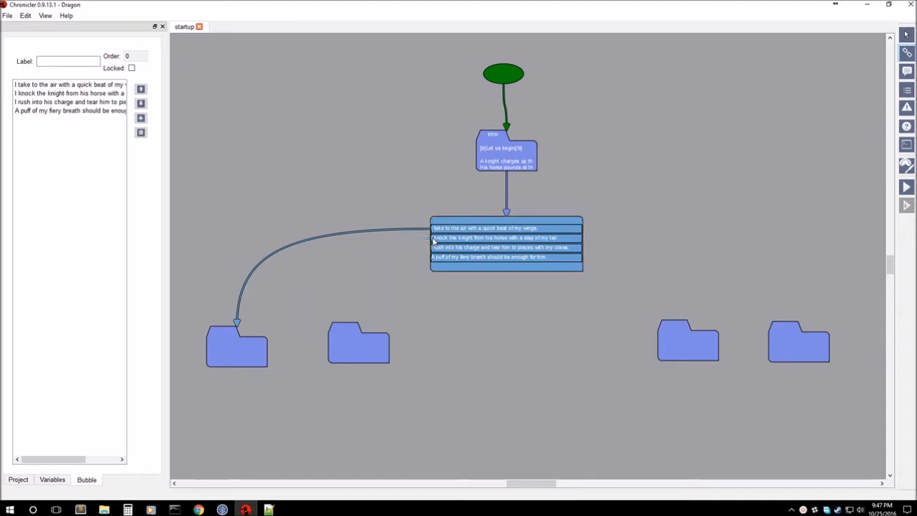
{"action": "left_click_drag", "start_coordinate": [432, 242], "coordinate": [359, 331]}
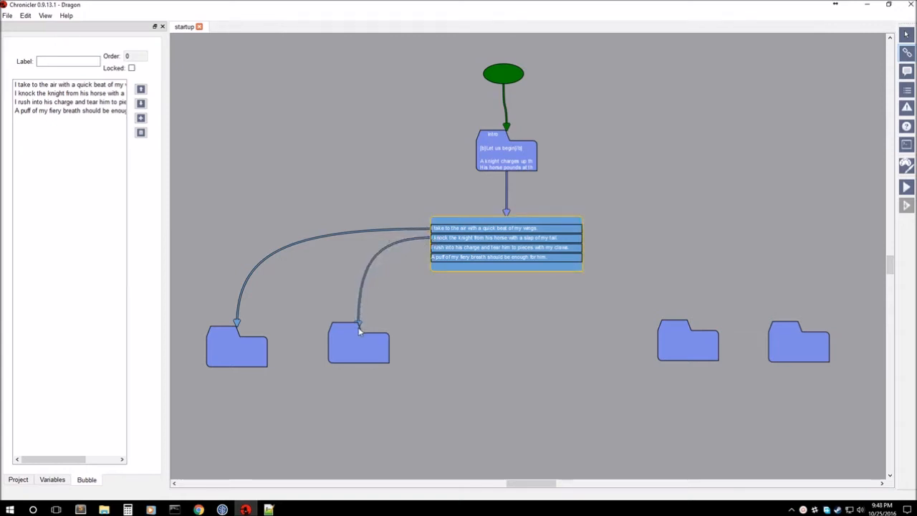
{"action": "left_click_drag", "start_coordinate": [437, 242], "coordinate": [394, 348]}
{"action": "left_click_drag", "start_coordinate": [433, 242], "coordinate": [358, 329]}
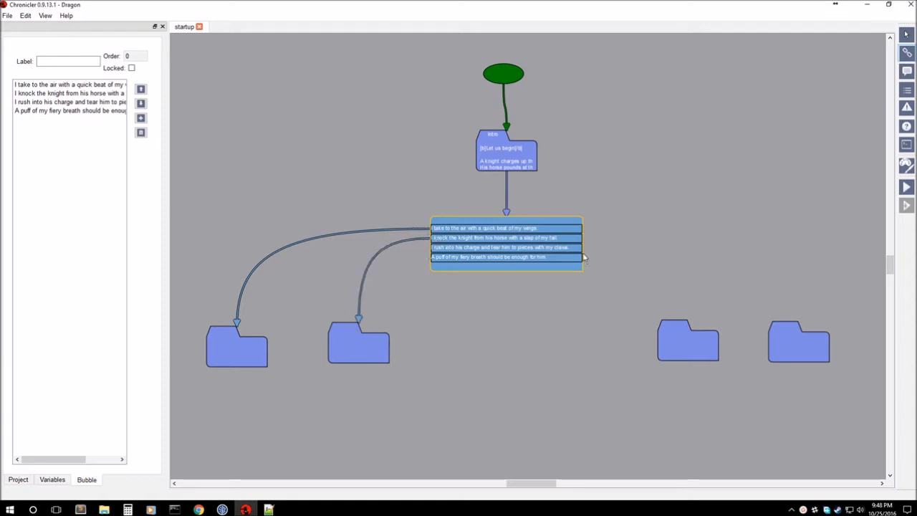
Step: Link the third choice to the third story bubble and the fourth choice to the rightmost one, leaving nothing selected
{"action": "left_click_drag", "start_coordinate": [580, 249], "coordinate": [689, 335]}
{"action": "left_click_drag", "start_coordinate": [579, 261], "coordinate": [790, 328]}
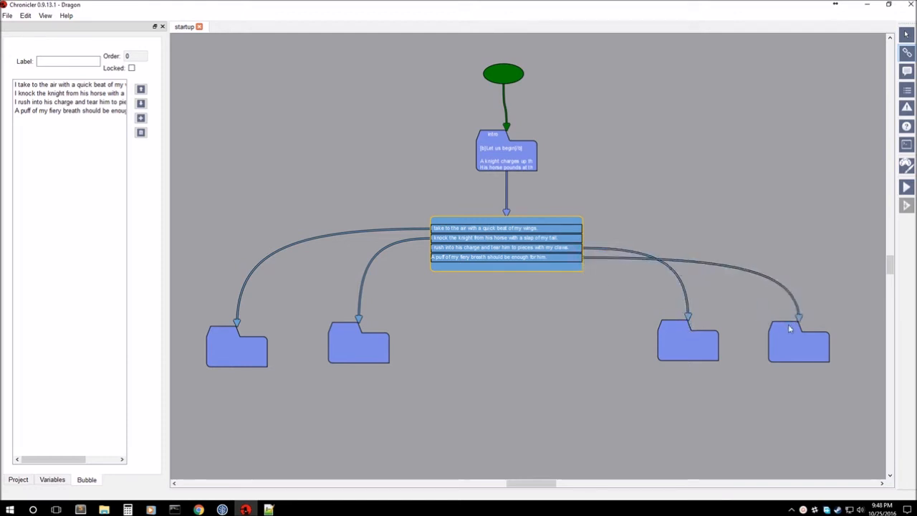
{"action": "key", "text": "Escape"}
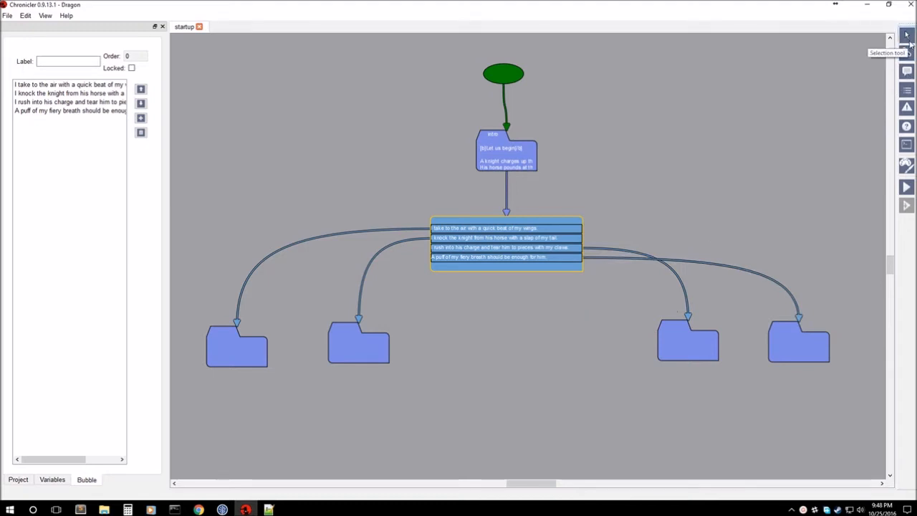
{"action": "left_click", "coordinate": [555, 320]}
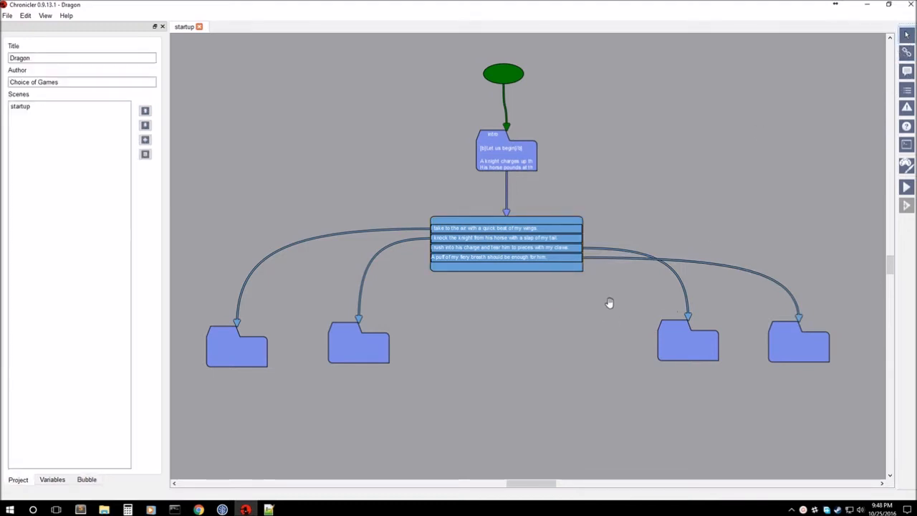
Step: Move the leftmost story bubble slightly upward and select the story bubble beside it
{"action": "left_click_drag", "start_coordinate": [533, 336], "coordinate": [547, 332]}
{"action": "left_click_drag", "start_coordinate": [261, 353], "coordinate": [263, 341]}
{"action": "left_click", "coordinate": [373, 350]}
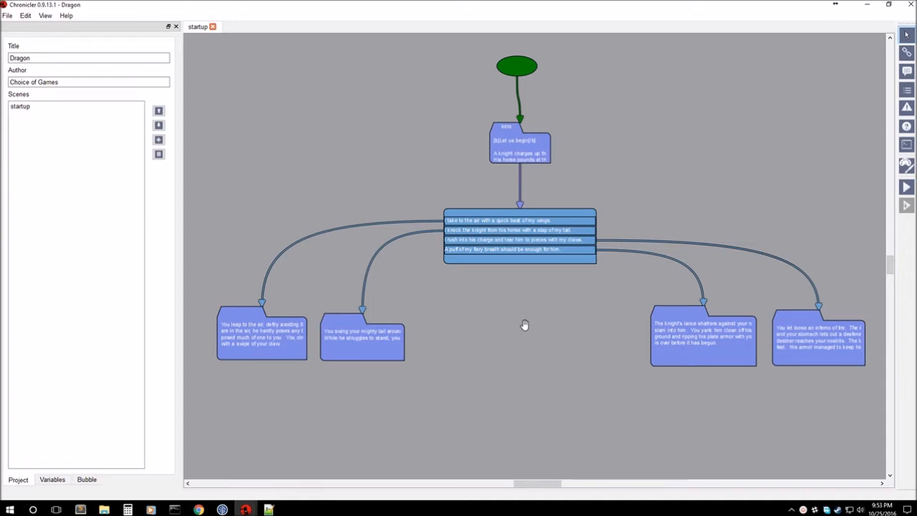
Step: Review the text of the "You leap to the air" bubble, widen the bubble slightly and deselect it
{"action": "left_click", "coordinate": [289, 343]}
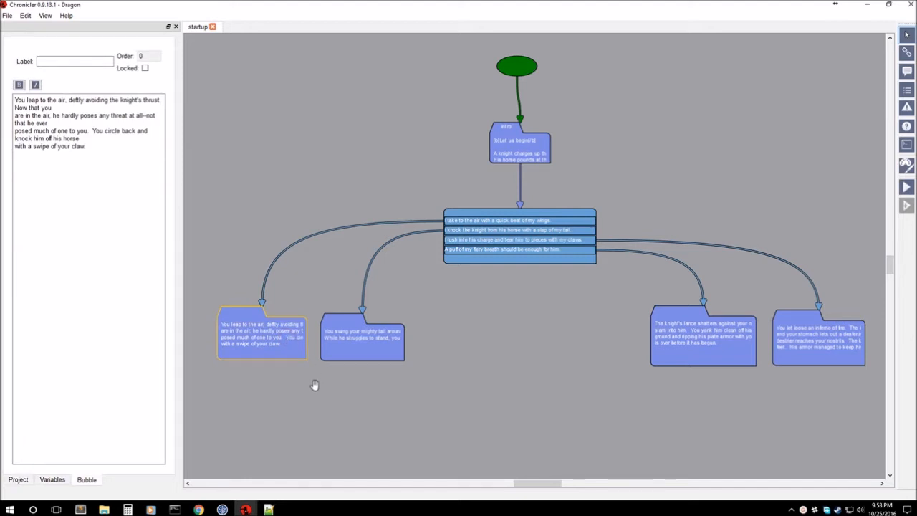
{"action": "left_click_drag", "start_coordinate": [55, 109], "coordinate": [9, 101]}
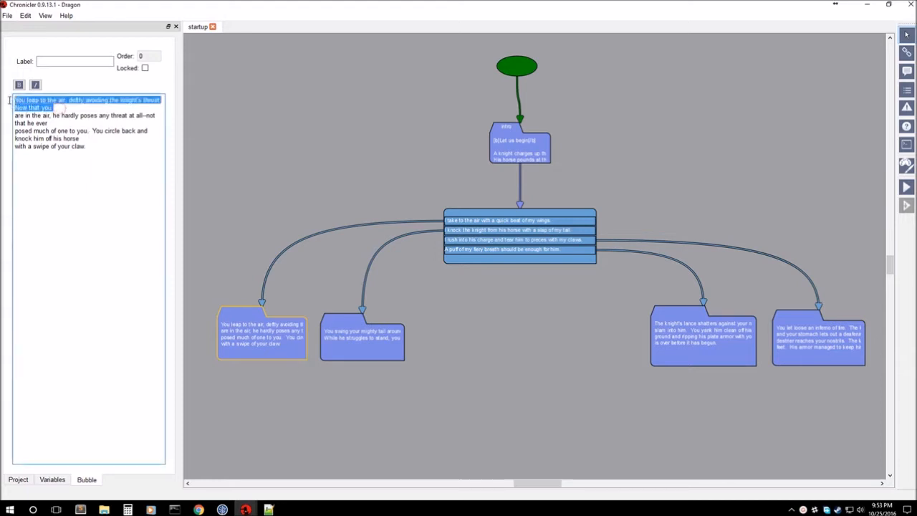
{"action": "left_click", "coordinate": [293, 352]}
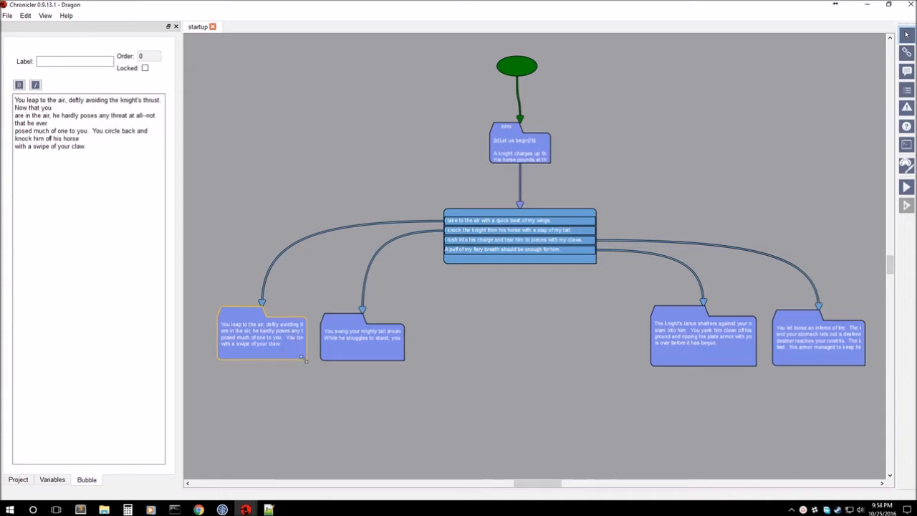
{"action": "mouse_move", "coordinate": [302, 360]}
{"action": "left_mouse_down"}
{"action": "mouse_move", "coordinate": [463, 387]}
{"action": "mouse_move", "coordinate": [307, 354]}
{"action": "left_mouse_up"}
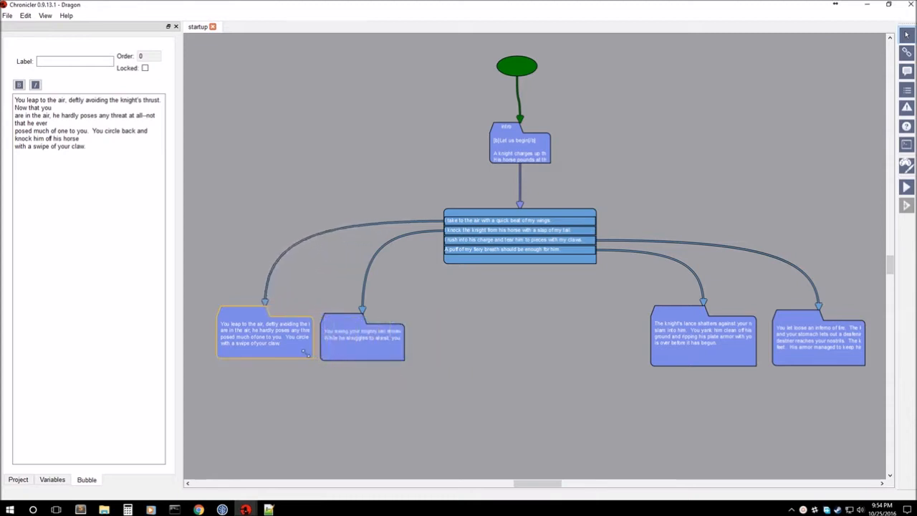
{"action": "left_click", "coordinate": [496, 384]}
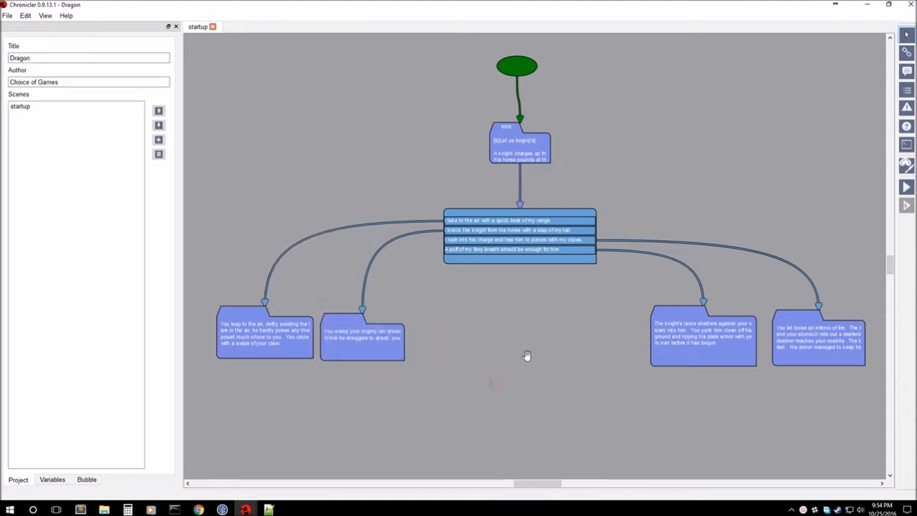
Step: Move the "You swing your mighty tail" bubble slightly away from the leftmost story bubble and deselect it
{"action": "left_click_drag", "start_coordinate": [587, 327], "coordinate": [585, 321]}
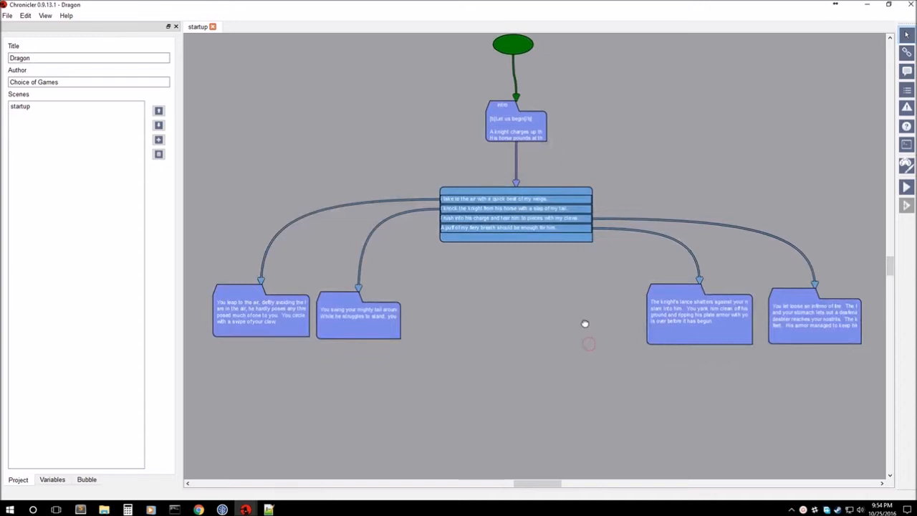
{"action": "left_click_drag", "start_coordinate": [344, 327], "coordinate": [348, 316]}
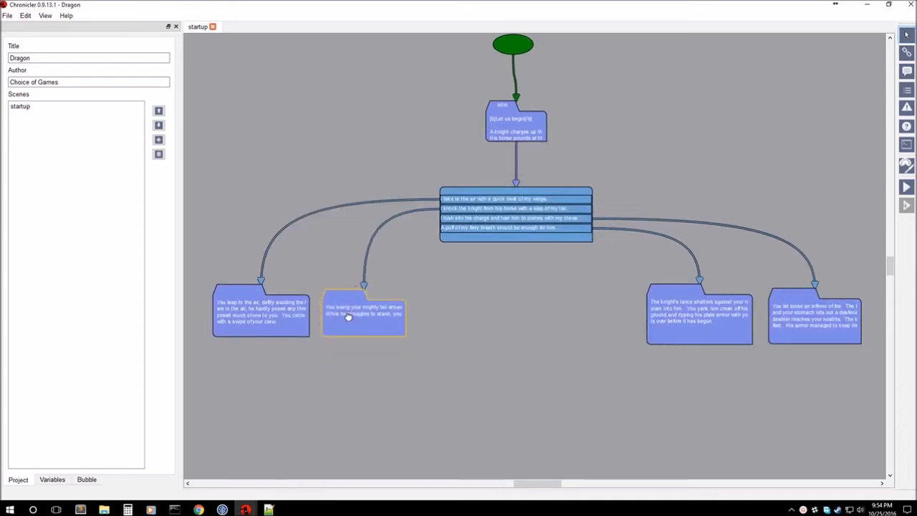
{"action": "left_click", "coordinate": [515, 331]}
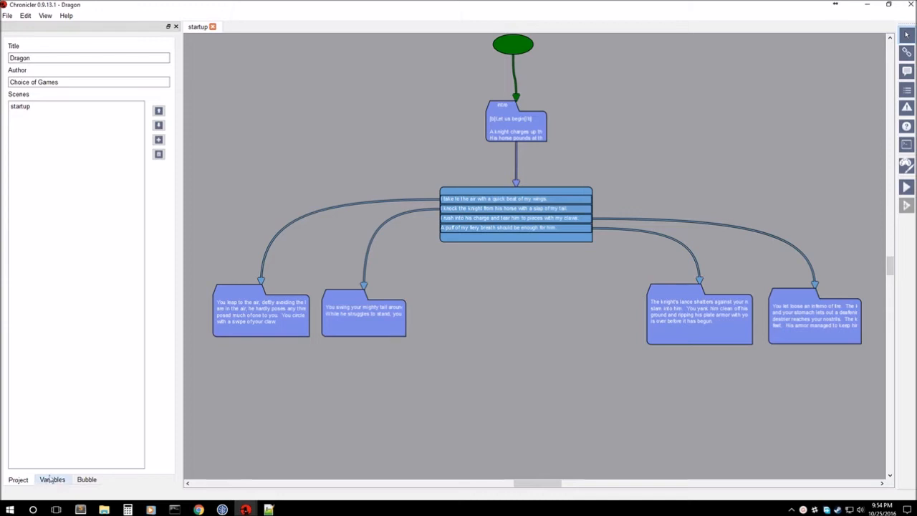
Step: Add a project variable named player_name, keeping its scene as Global and its data empty
{"action": "left_click", "coordinate": [54, 484]}
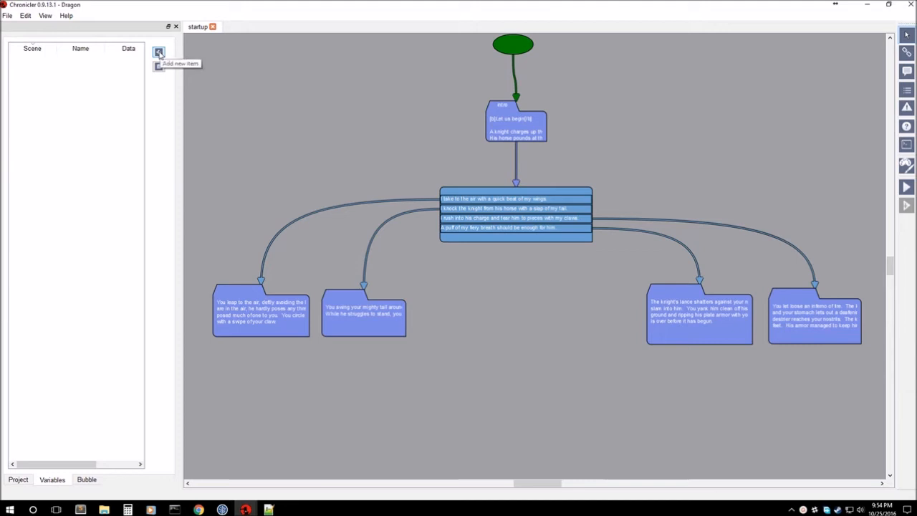
{"action": "left_click", "coordinate": [159, 52]}
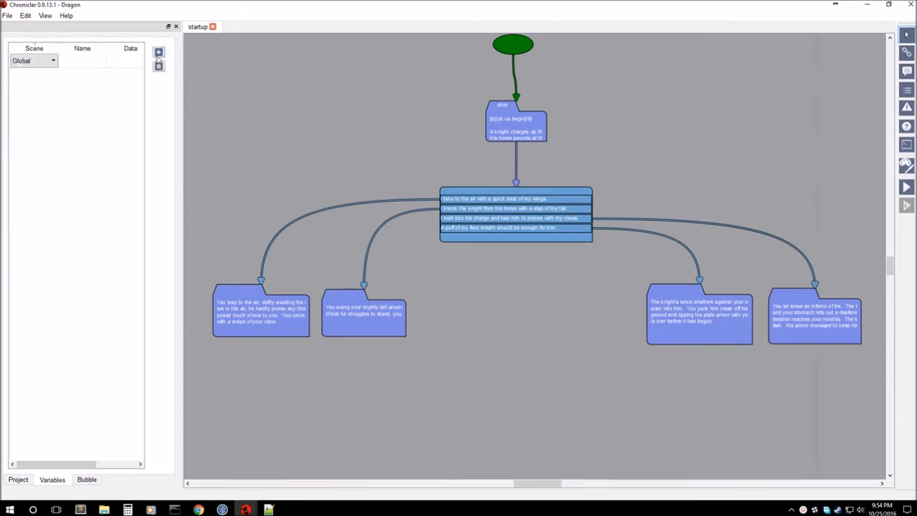
{"action": "left_click", "coordinate": [104, 63]}
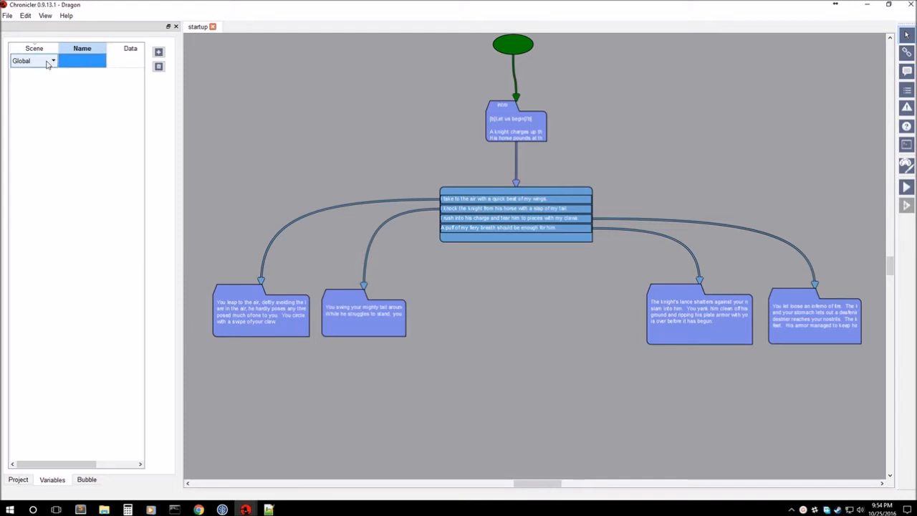
{"action": "left_click", "coordinate": [48, 64]}
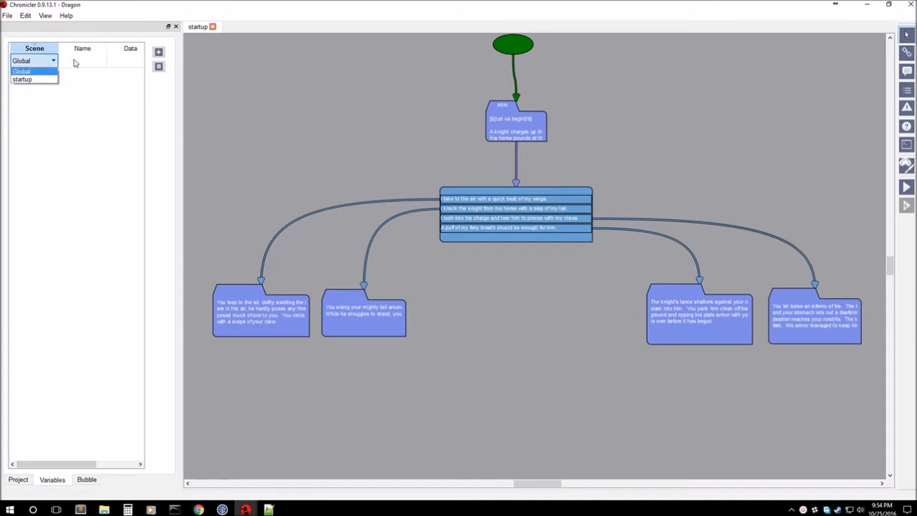
{"action": "left_click", "coordinate": [76, 63]}
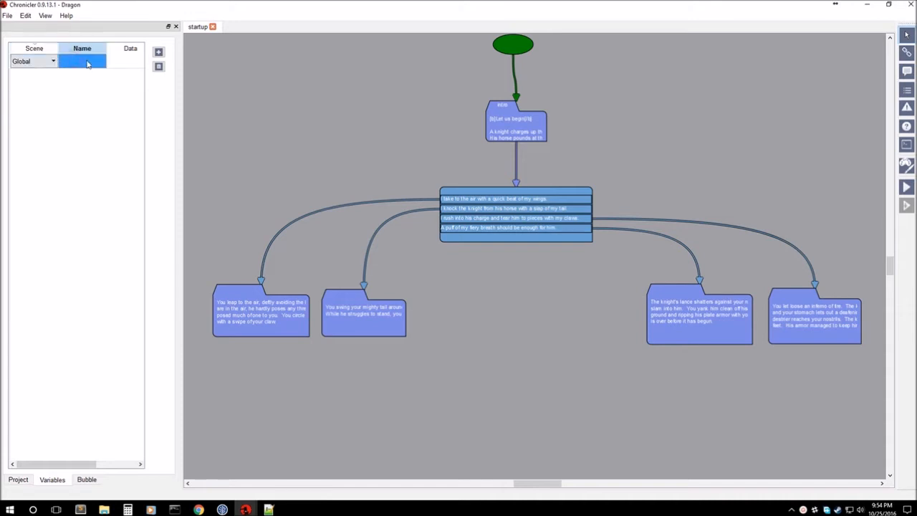
{"action": "double_click", "coordinate": [85, 64]}
{"action": "type", "text": "player_name"}
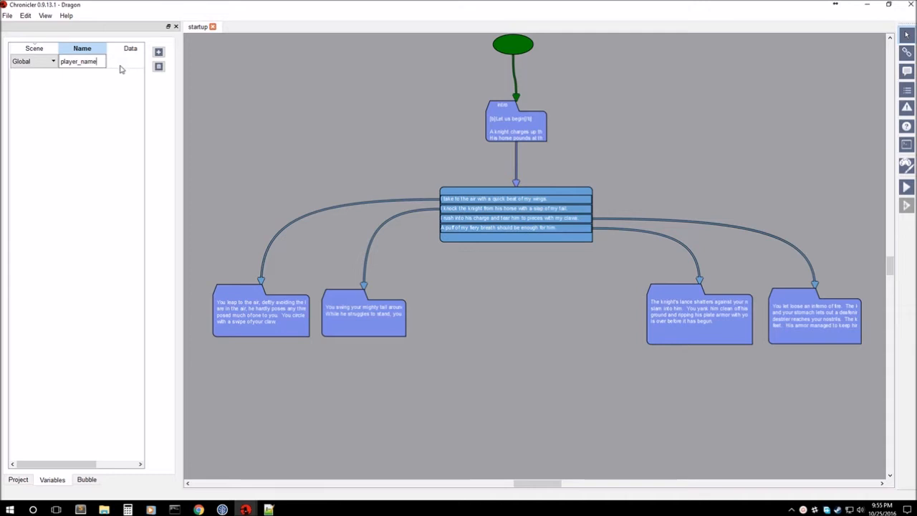
{"action": "left_click", "coordinate": [119, 64]}
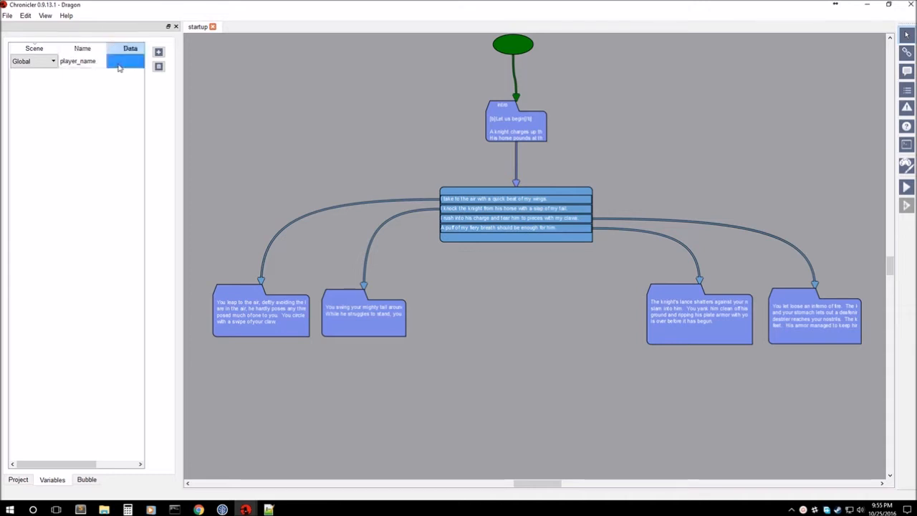
{"action": "left_click", "coordinate": [31, 63]}
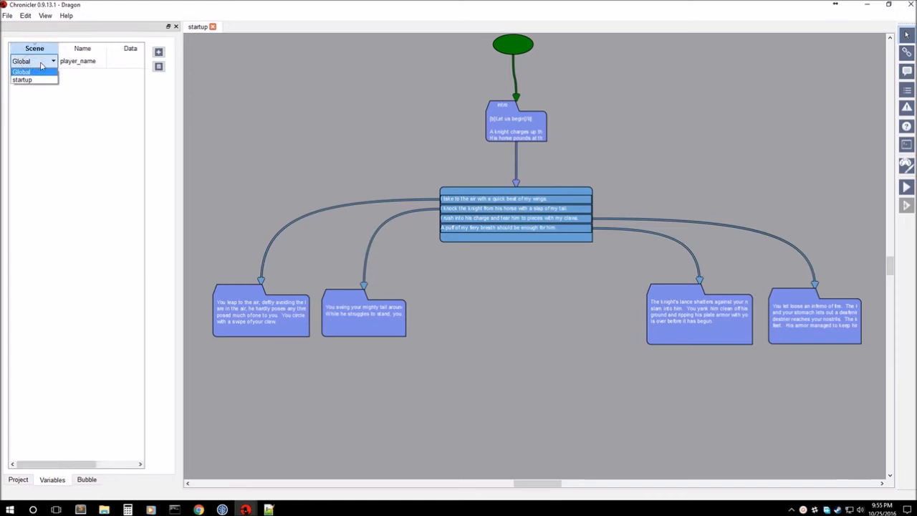
{"action": "left_click", "coordinate": [41, 64]}
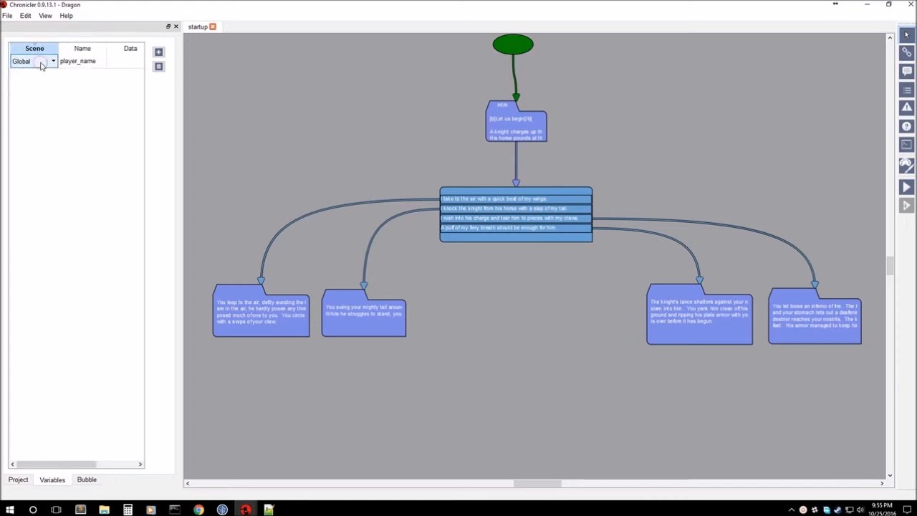
Step: Add a second global variable named brutality
{"action": "left_click", "coordinate": [159, 52]}
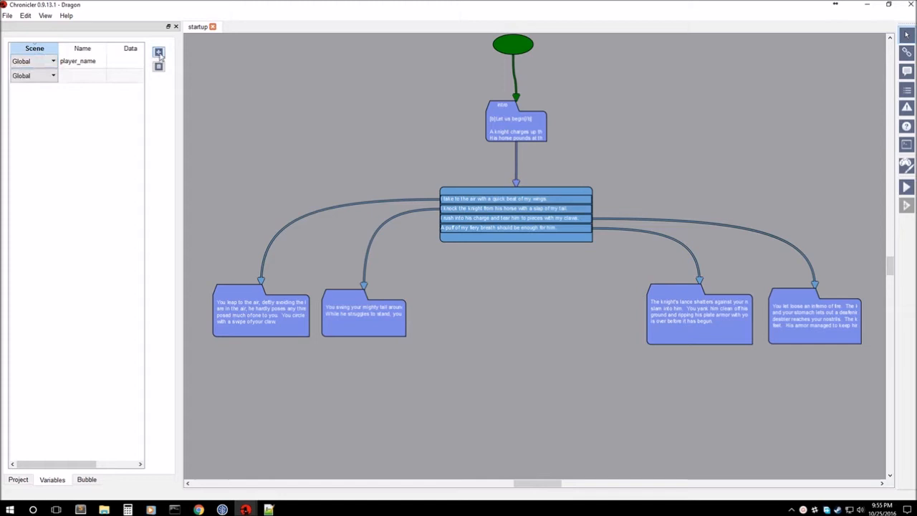
{"action": "left_click", "coordinate": [88, 80]}
{"action": "double_click", "coordinate": [88, 82]}
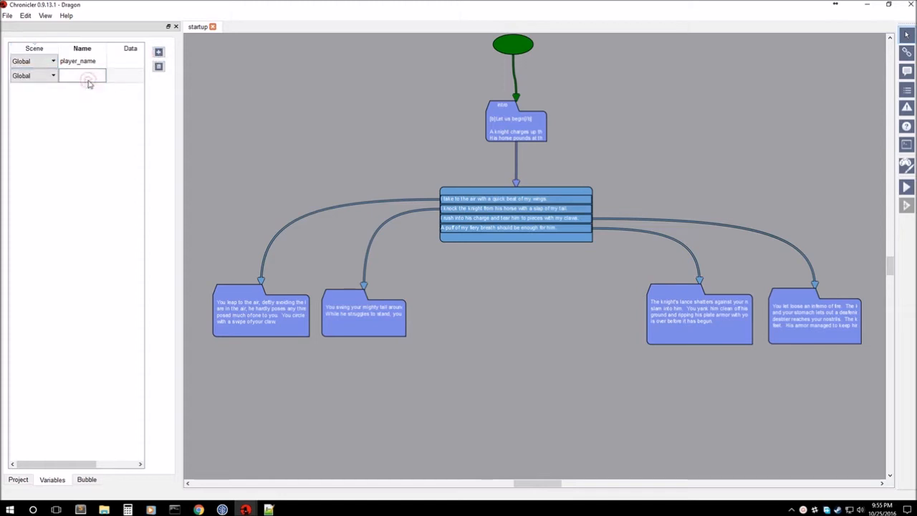
{"action": "type", "text": "bi"}
{"action": "type", "text": "utality"}
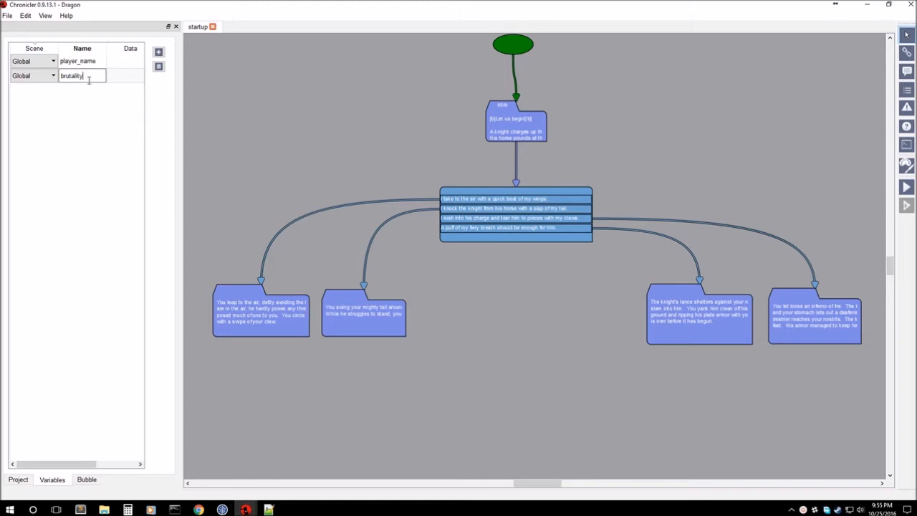
Step: Add two more global variables named finesse and disdain
{"action": "left_click", "coordinate": [159, 52]}
{"action": "left_click", "coordinate": [80, 92]}
{"action": "double_click", "coordinate": [80, 93]}
{"action": "type", "text": "finesse"}
{"action": "left_click", "coordinate": [159, 52]}
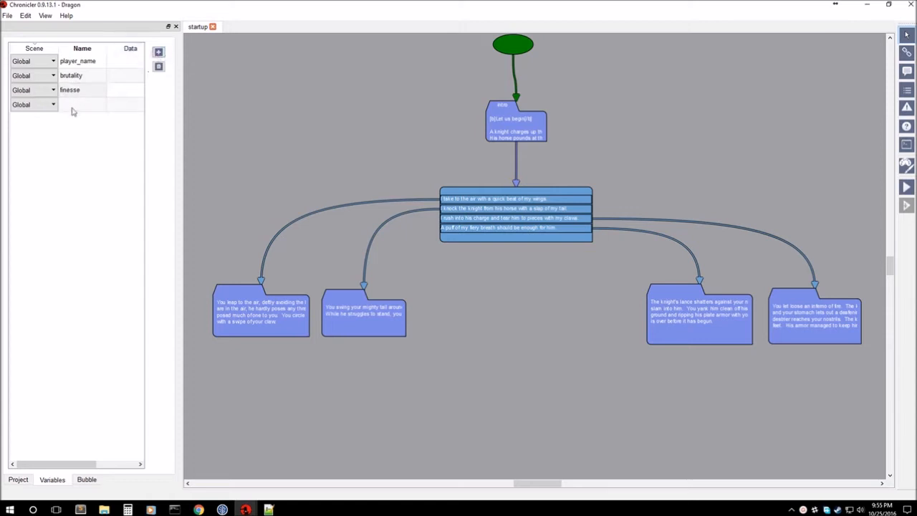
{"action": "left_click", "coordinate": [72, 108]}
{"action": "double_click", "coordinate": [73, 107]}
{"action": "type", "text": "disdain"}
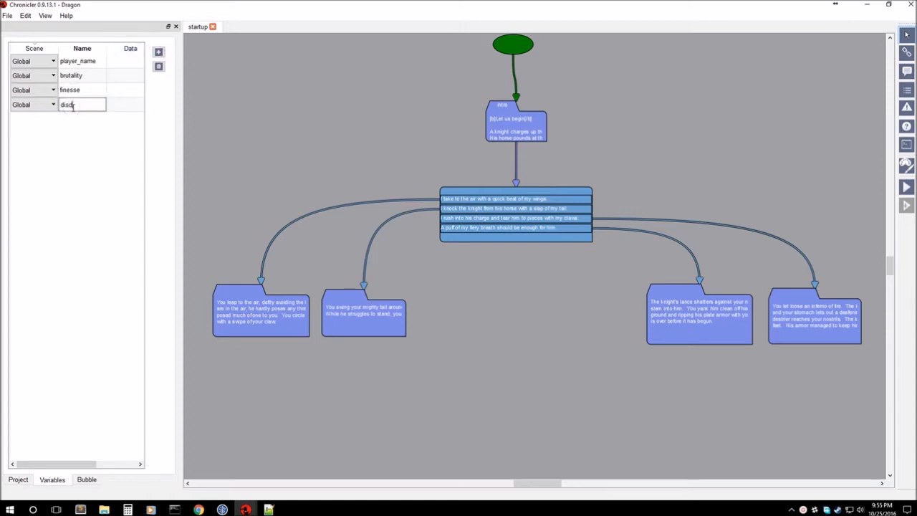
Step: Set the data of the brutality, finesse and disdain variables to 50 each
{"action": "left_click", "coordinate": [125, 80]}
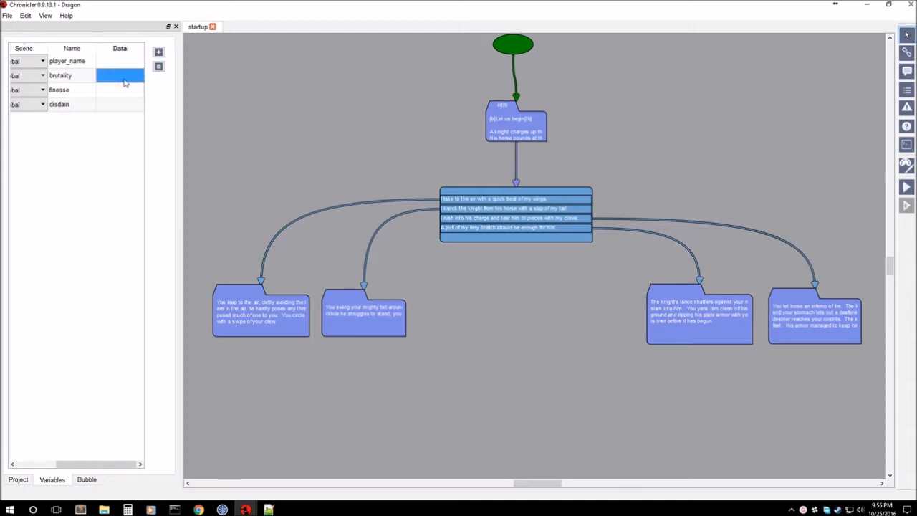
{"action": "double_click", "coordinate": [124, 82]}
{"action": "type", "text": "50"}
{"action": "left_click", "coordinate": [119, 91]}
{"action": "type", "text": "50"}
{"action": "left_click", "coordinate": [112, 106]}
{"action": "type", "text": "50"}
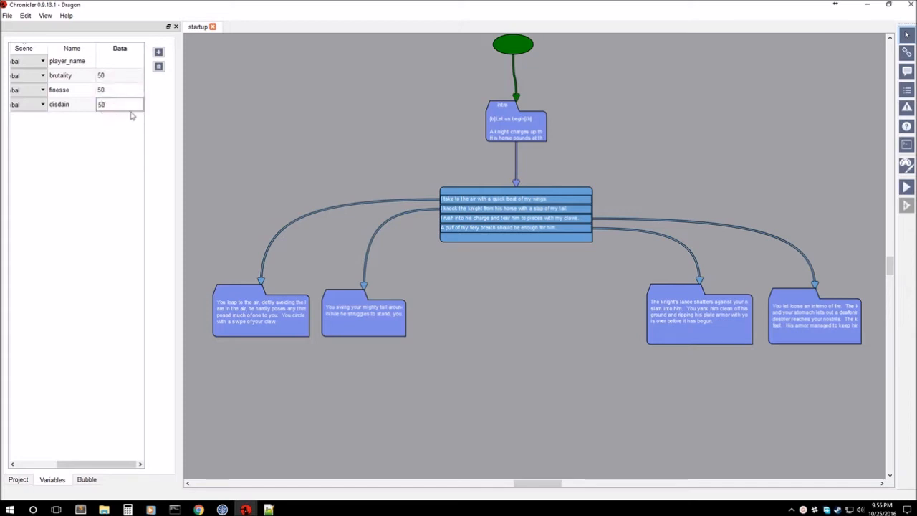
{"action": "left_click", "coordinate": [98, 365]}
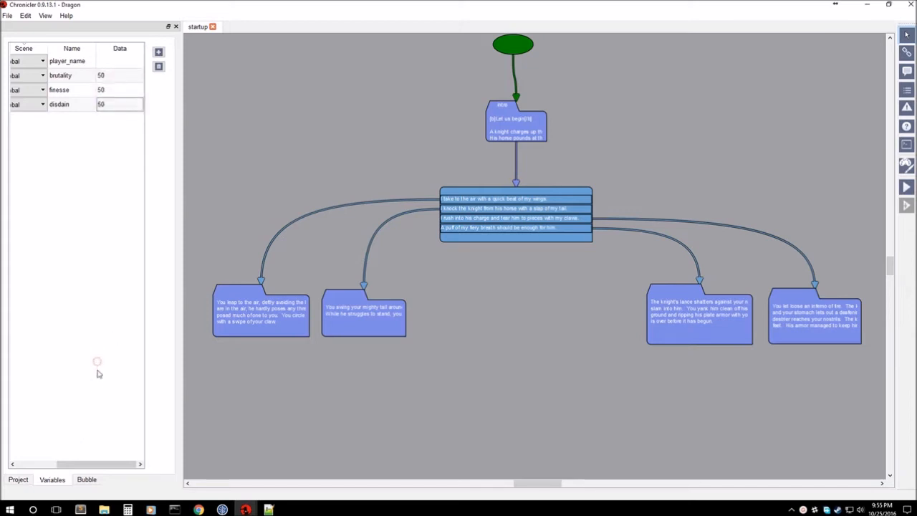
Step: Add a global variable named cunning with its data set to 50
{"action": "left_click_drag", "start_coordinate": [93, 464], "coordinate": [52, 464]}
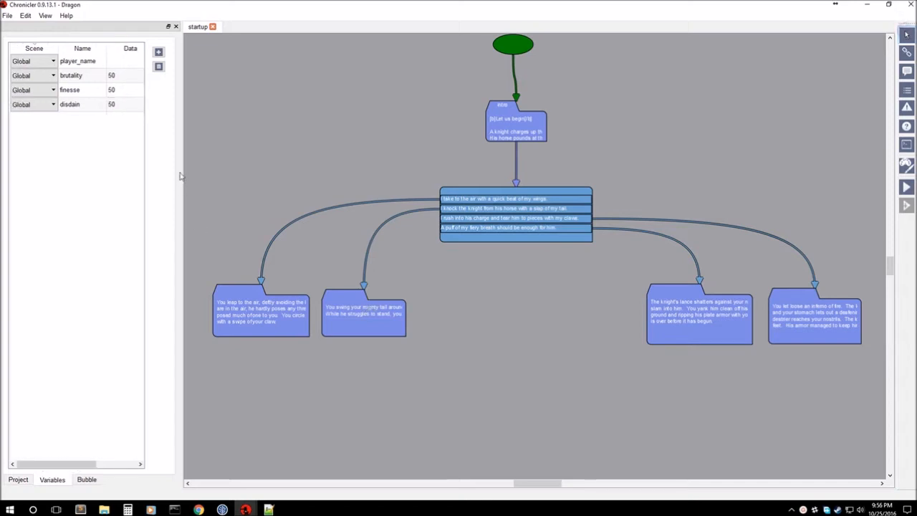
{"action": "left_click", "coordinate": [160, 53]}
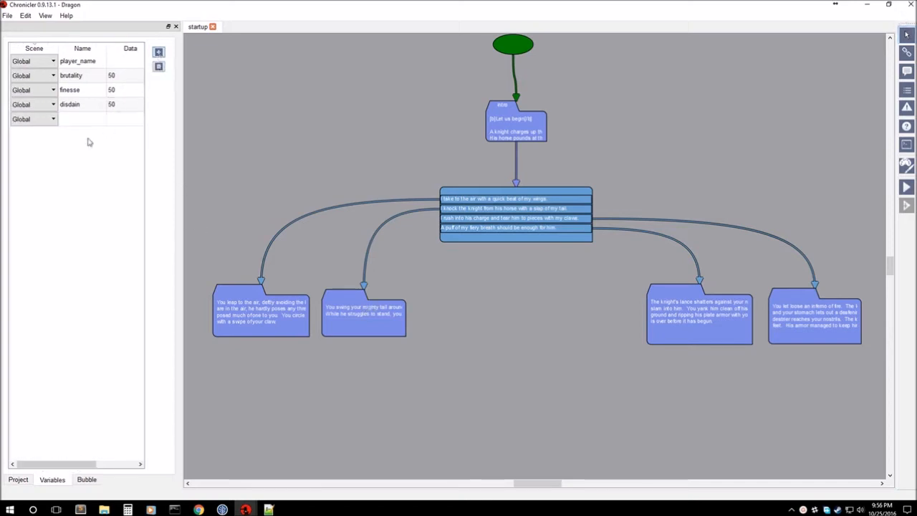
{"action": "left_click", "coordinate": [91, 123]}
{"action": "type", "text": "cunning"}
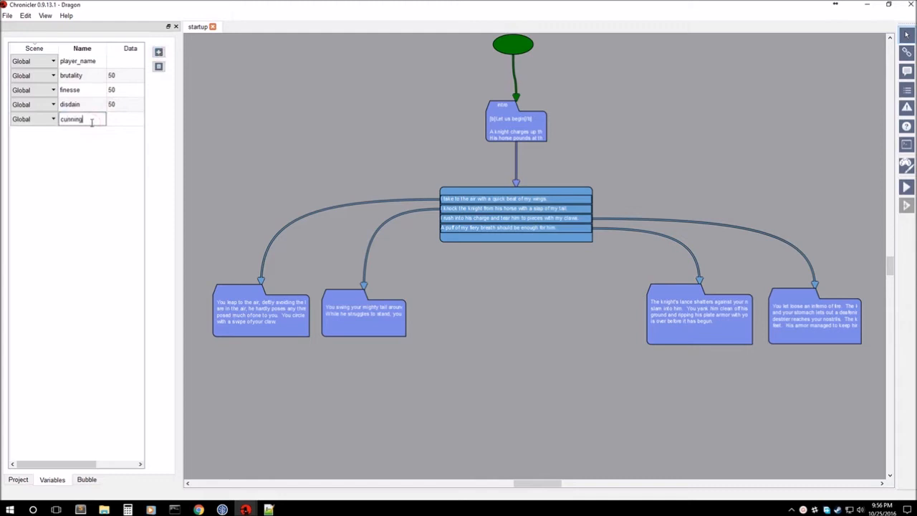
{"action": "left_click", "coordinate": [130, 126]}
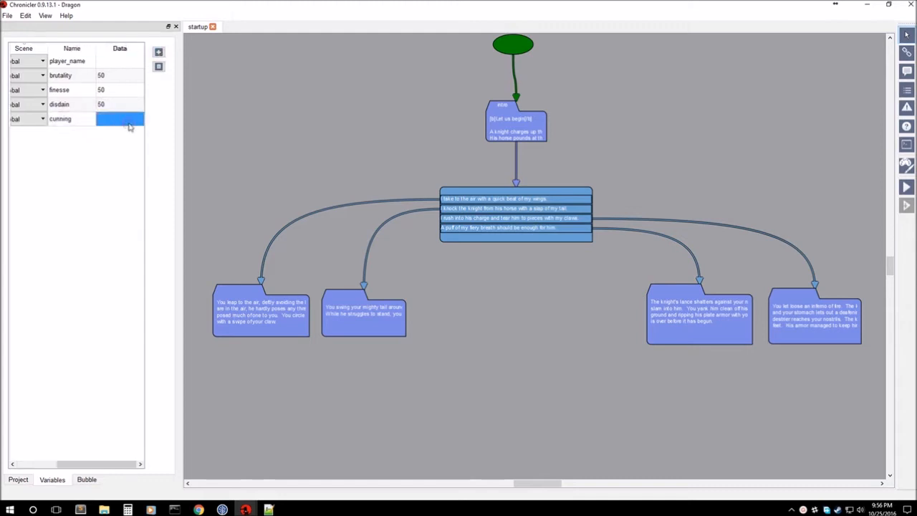
{"action": "type", "text": "50"}
{"action": "left_click", "coordinate": [355, 229]}
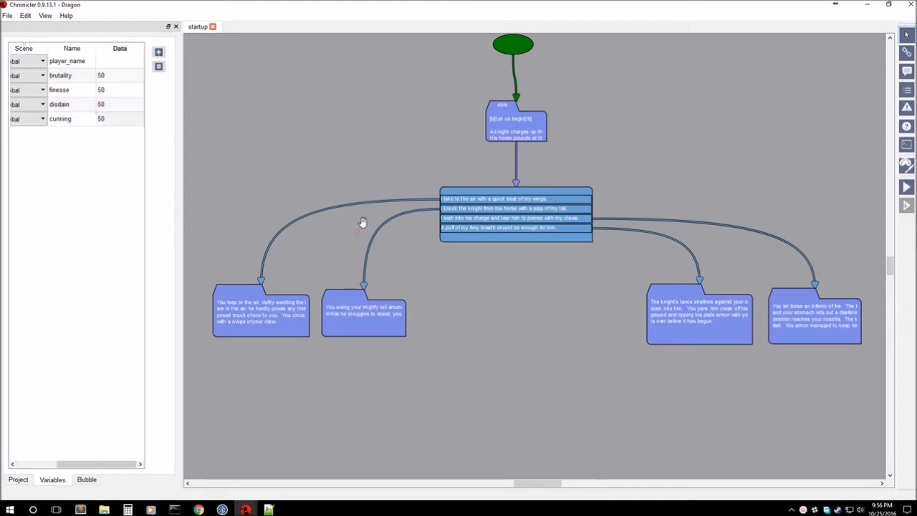
Step: Place four empty action bubbles below the outcome story bubbles, two on each side of the scene
{"action": "left_click", "coordinate": [908, 108]}
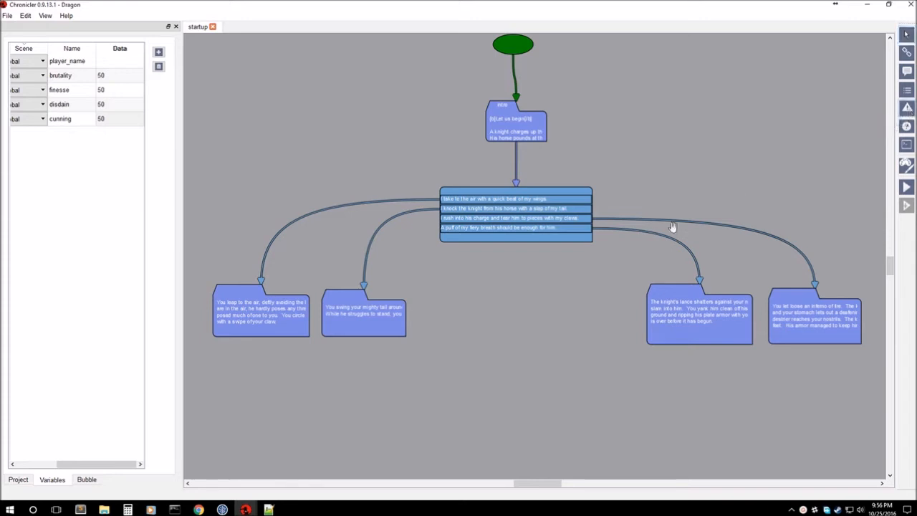
{"action": "left_click", "coordinate": [272, 391]}
{"action": "left_click", "coordinate": [413, 402]}
{"action": "left_click", "coordinate": [703, 398]}
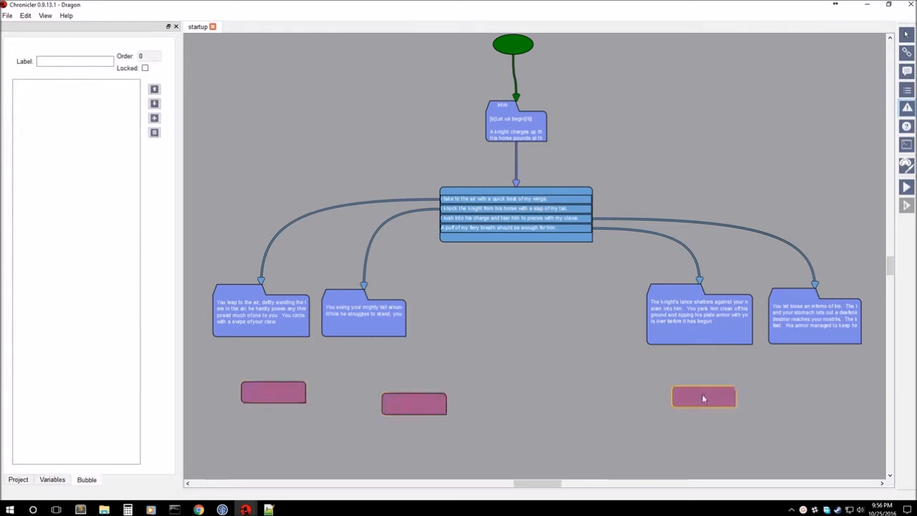
{"action": "left_click", "coordinate": [795, 396]}
{"action": "key", "text": "Escape"}
Step: Move the action bubbles so each sits beneath its own outcome story bubble, leaving nothing selected
{"action": "left_click", "coordinate": [421, 406]}
{"action": "left_click_drag", "start_coordinate": [423, 411], "coordinate": [377, 395]}
{"action": "left_click_drag", "start_coordinate": [715, 404], "coordinate": [722, 405]}
{"action": "left_click_drag", "start_coordinate": [804, 399], "coordinate": [824, 395]}
{"action": "left_click_drag", "start_coordinate": [687, 400], "coordinate": [704, 396]}
{"action": "left_click", "coordinate": [491, 370]}
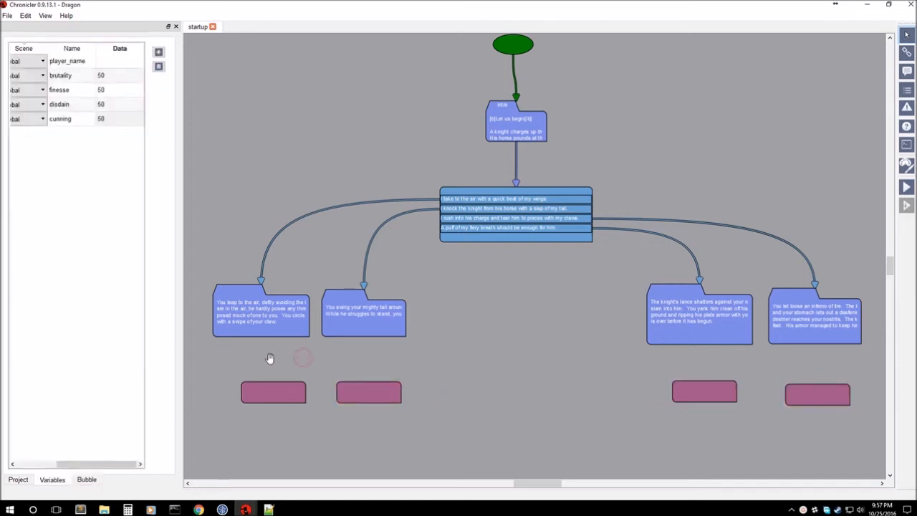
Step: Add an action entry to the bubble beneath "You leap to the air" and begin its command with *
{"action": "left_click", "coordinate": [279, 392]}
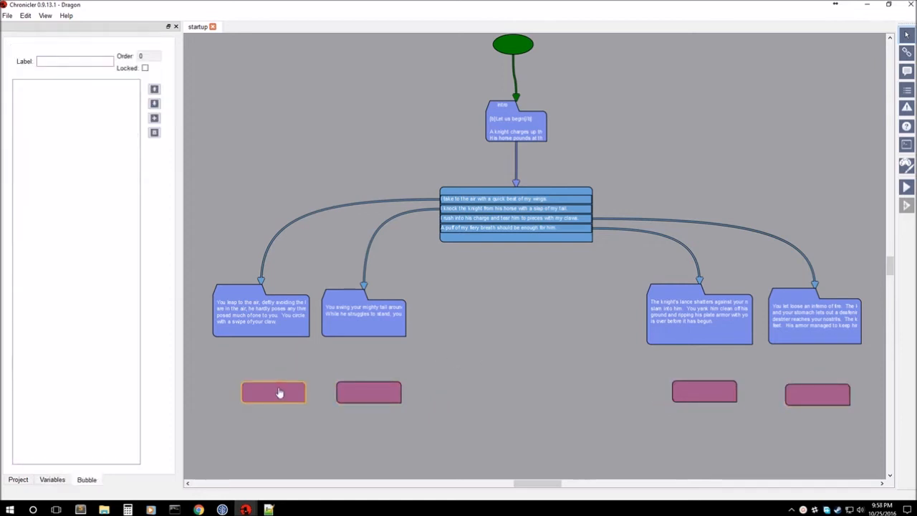
{"action": "left_click", "coordinate": [154, 118]}
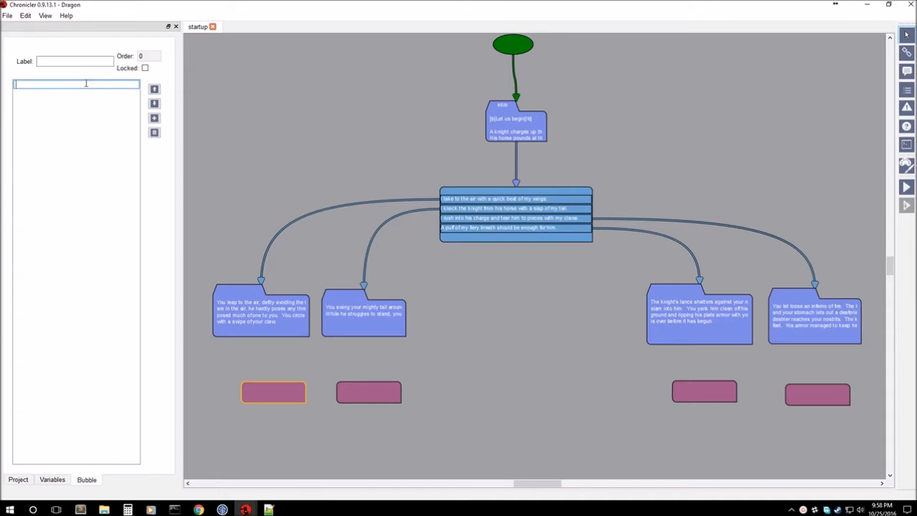
{"action": "type", "text": "*"}
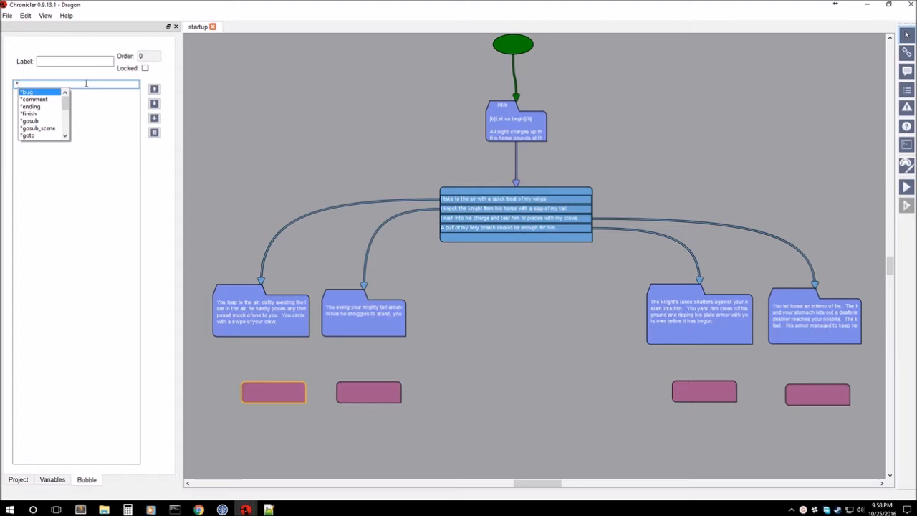
Step: Look through the suggested commands for the new action entry
{"action": "key", "text": "Down"}
{"action": "key", "text": "Down"}
{"action": "key", "text": "Down"}
{"action": "key", "text": "Down"}
{"action": "key", "text": "Down"}
{"action": "key", "text": "Down"}
{"action": "key", "text": "Down"}
{"action": "key", "text": "Down"}
{"action": "key", "text": "Down"}
{"action": "key", "text": "Down"}
{"action": "key", "text": "Down"}
{"action": "key", "text": "Down"}
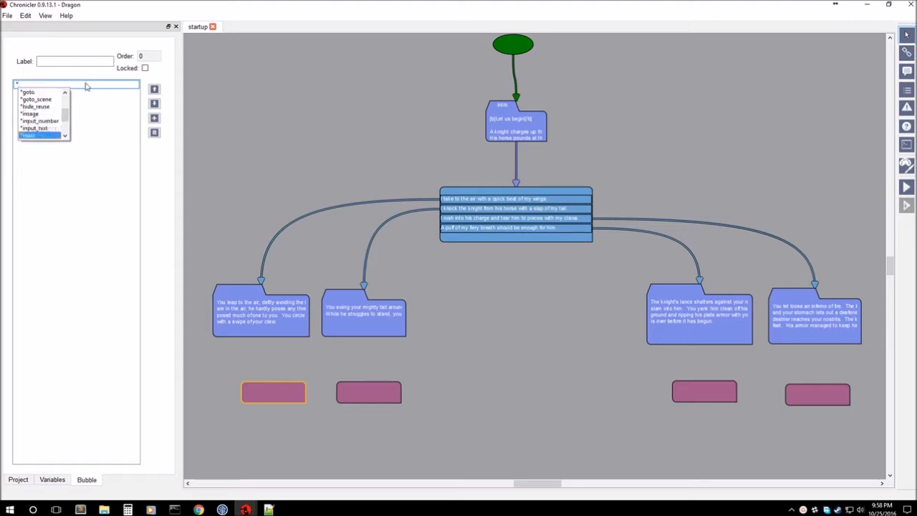
{"action": "key", "text": "Down"}
{"action": "key", "text": "Down"}
{"action": "key", "text": "Down"}
{"action": "key", "text": "Down"}
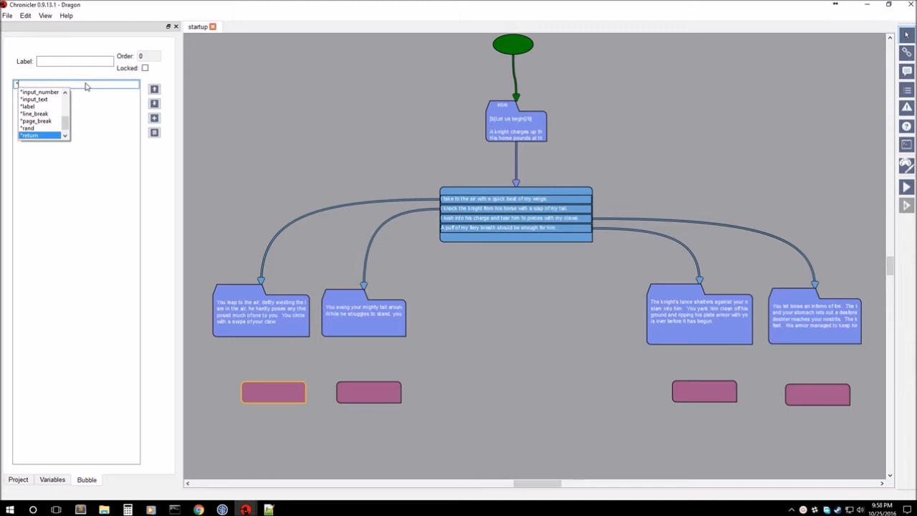
Step: Complete the action entry's command as *set
{"action": "type", "text": "se"}
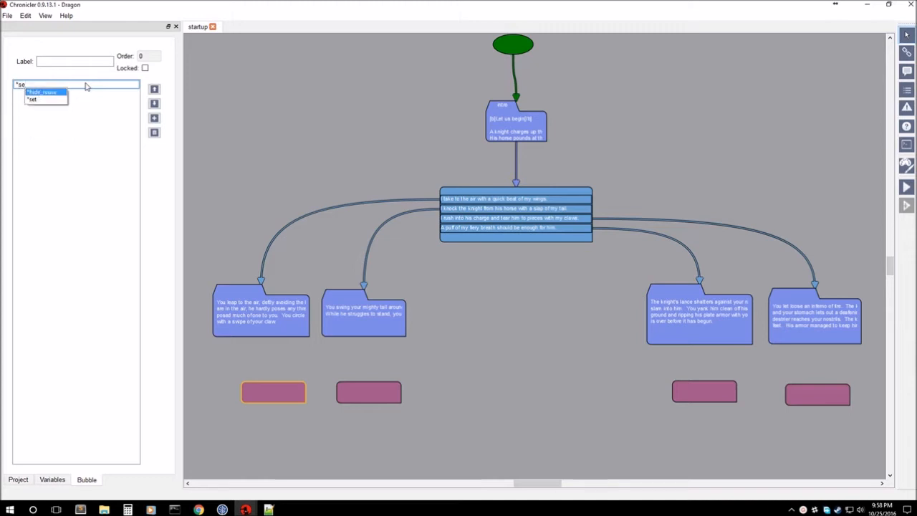
{"action": "key", "text": "Down"}
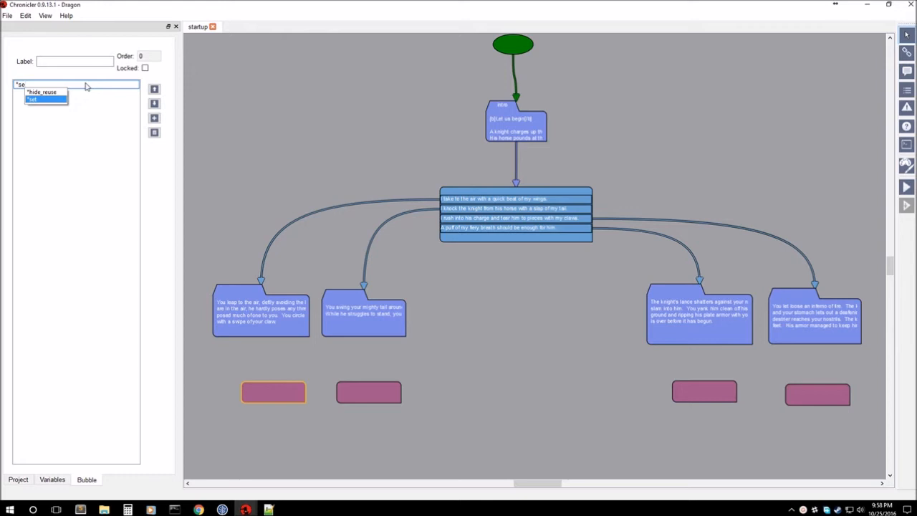
{"action": "key", "text": "Return"}
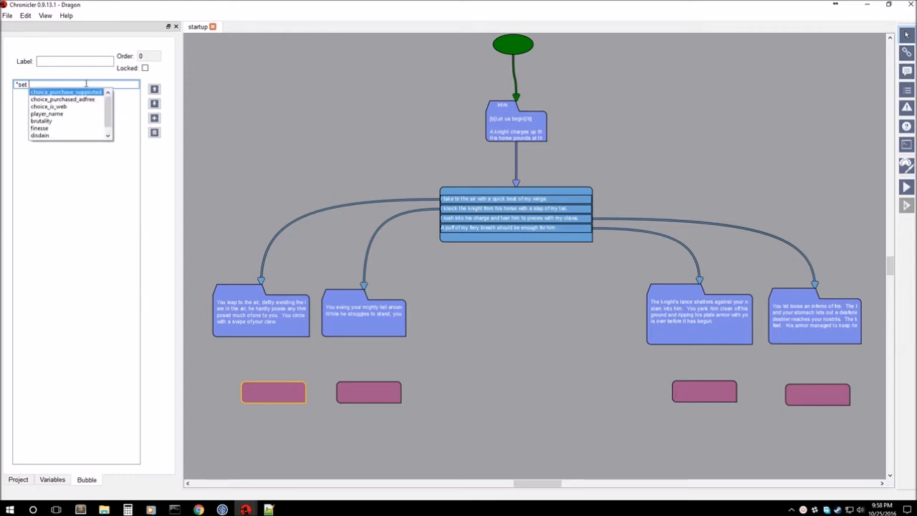
Step: Choose the disdain variable as the target of the *set command in the action entry
{"action": "key", "text": "Down"}
{"action": "key", "text": "Down"}
{"action": "key", "text": "Down"}
{"action": "key", "text": "Down"}
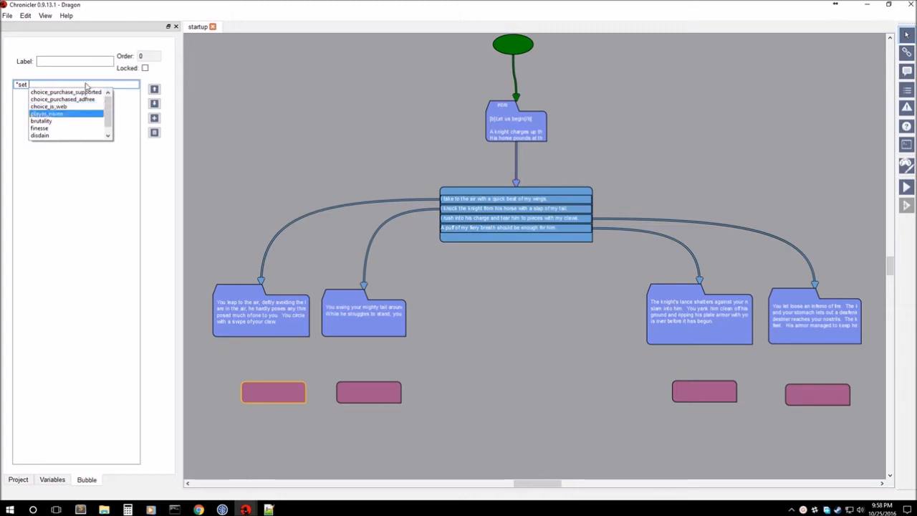
{"action": "key", "text": "Down"}
{"action": "key", "text": "Down"}
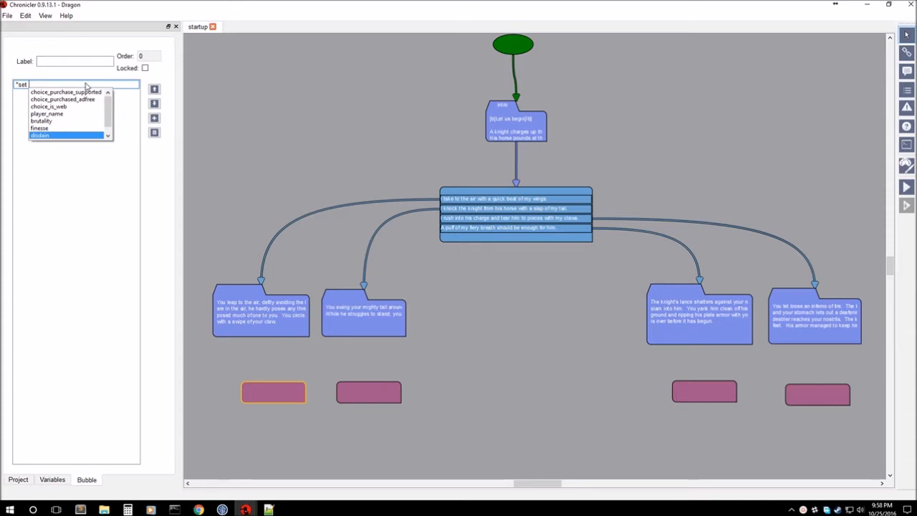
{"action": "key", "text": "Return"}
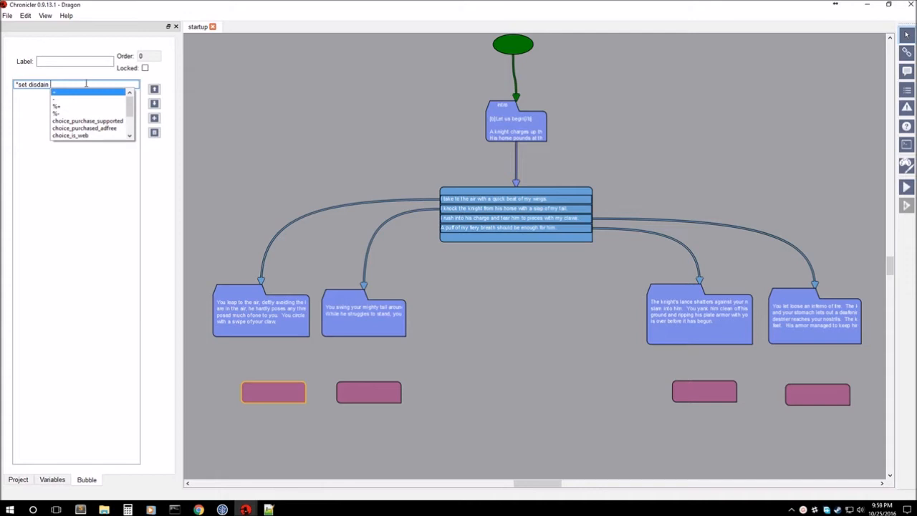
Step: Look through the suggested operators and variables that can follow *set disdain
{"action": "key", "text": "Down"}
{"action": "key", "text": "Down"}
{"action": "key", "text": "Down"}
{"action": "key", "text": "Down"}
{"action": "key", "text": "Down"}
{"action": "key", "text": "Down"}
{"action": "key", "text": "Down"}
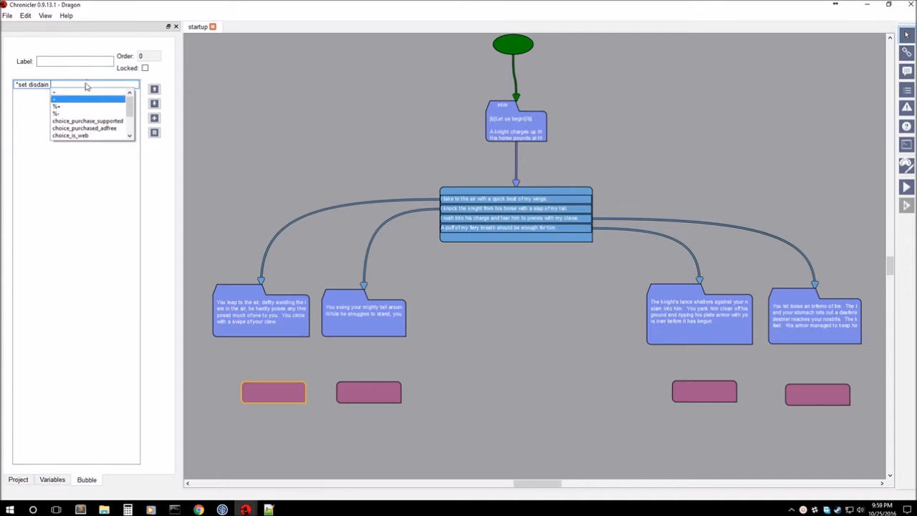
{"action": "key", "text": "Up"}
{"action": "key", "text": "Up"}
{"action": "key", "text": "Up"}
{"action": "key", "text": "Up"}
{"action": "key", "text": "Up"}
{"action": "key", "text": "Up"}
{"action": "key", "text": "Up"}
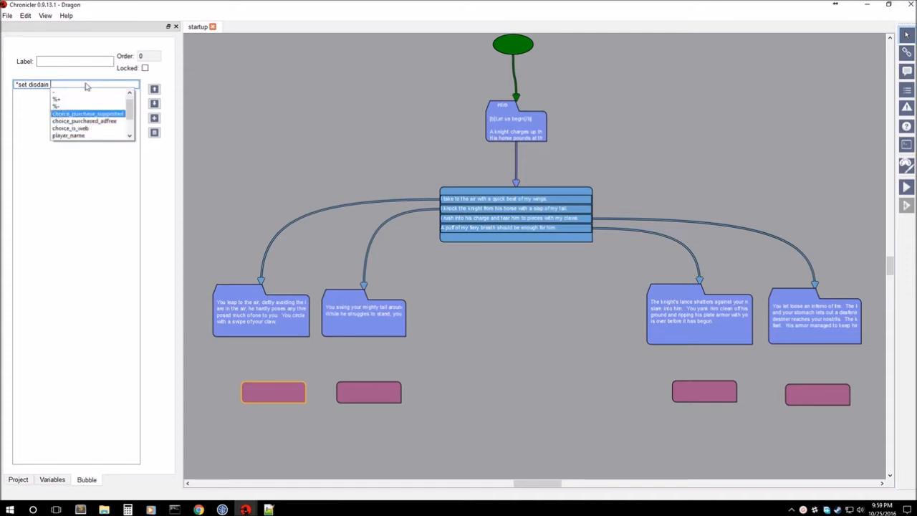
Step: Complete the action command as *set disdain %+ 10, then select the action bubble beneath "You swing your mighty tail"
{"action": "key", "text": "Down"}
{"action": "key", "text": "Down"}
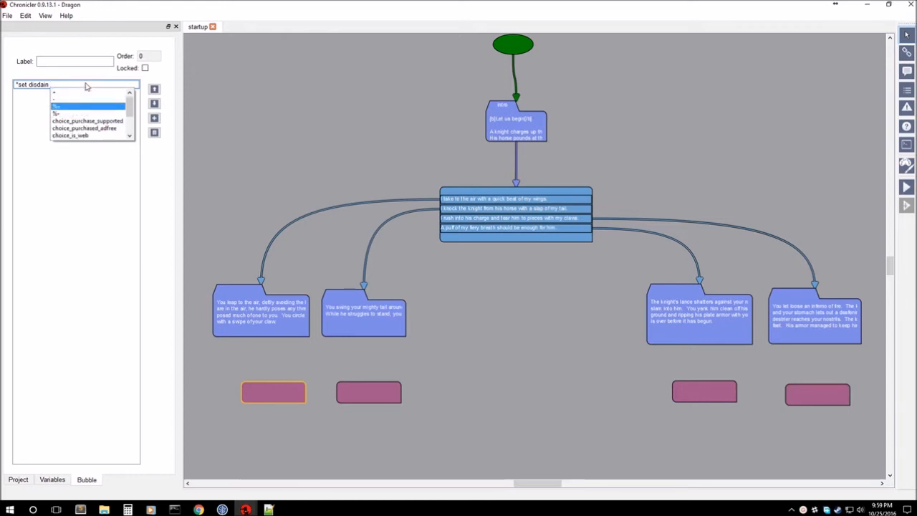
{"action": "key", "text": "Return"}
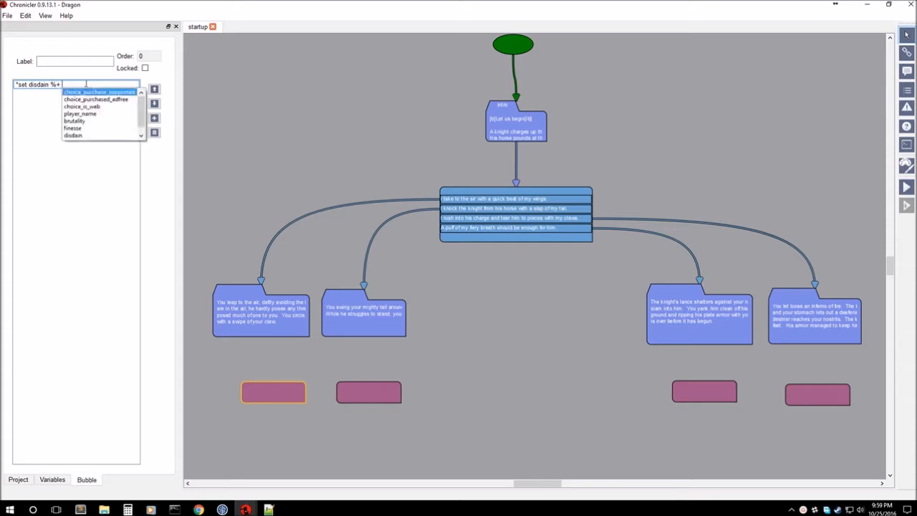
{"action": "type", "text": "10"}
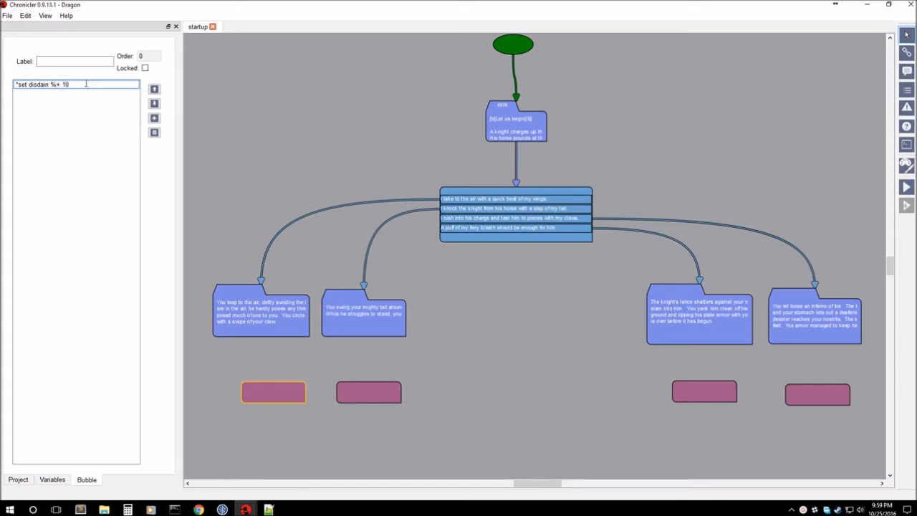
{"action": "left_click", "coordinate": [383, 398]}
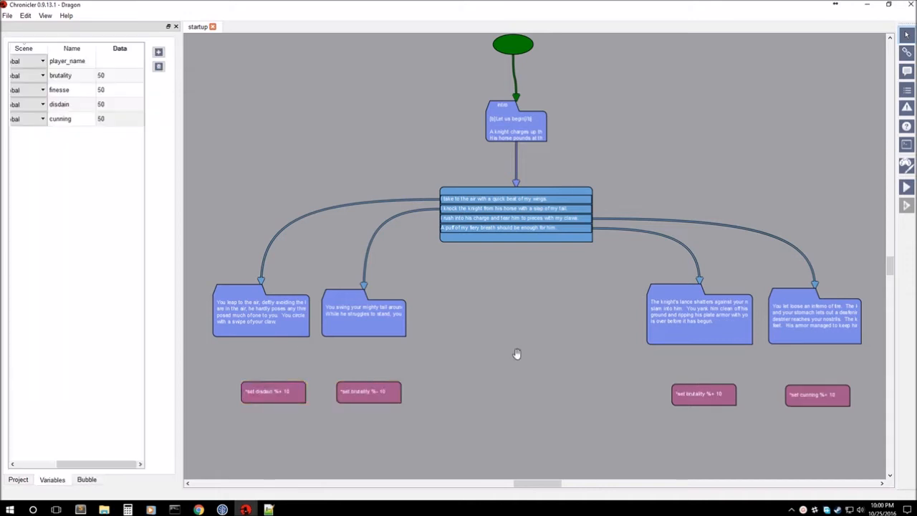
Step: Link each of the four outcome story bubbles to the action bubble directly beneath it
{"action": "left_click_drag", "start_coordinate": [541, 363], "coordinate": [529, 302]}
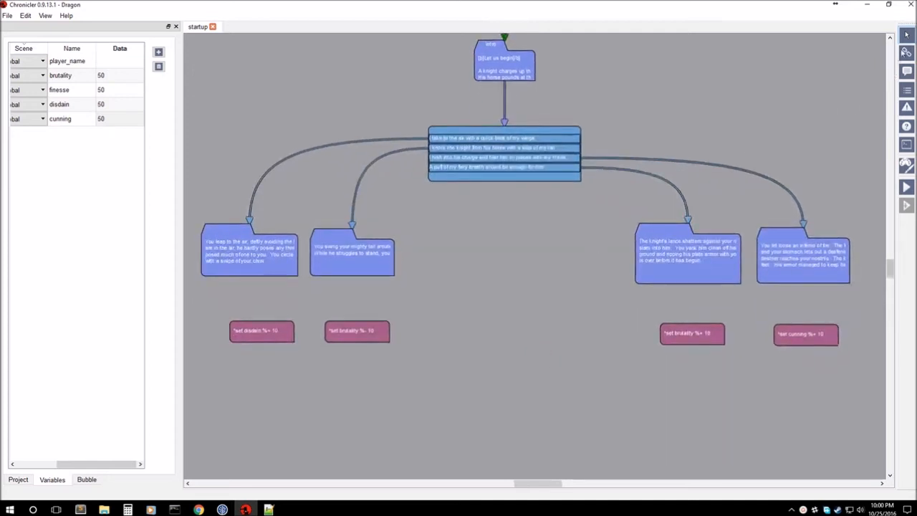
{"action": "left_click", "coordinate": [909, 55]}
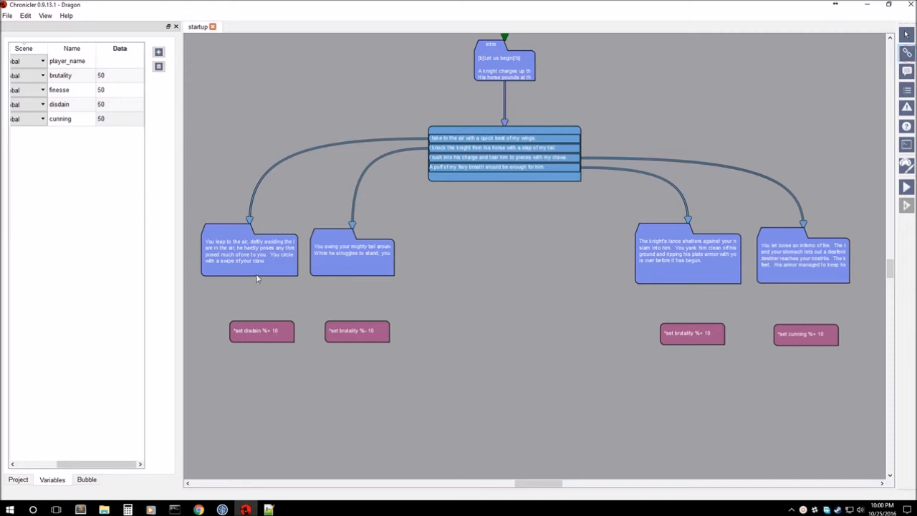
{"action": "left_click_drag", "start_coordinate": [258, 278], "coordinate": [261, 331]}
{"action": "left_click_drag", "start_coordinate": [350, 280], "coordinate": [358, 330]}
{"action": "left_click_drag", "start_coordinate": [688, 282], "coordinate": [693, 332]}
{"action": "left_click_drag", "start_coordinate": [803, 289], "coordinate": [790, 342]}
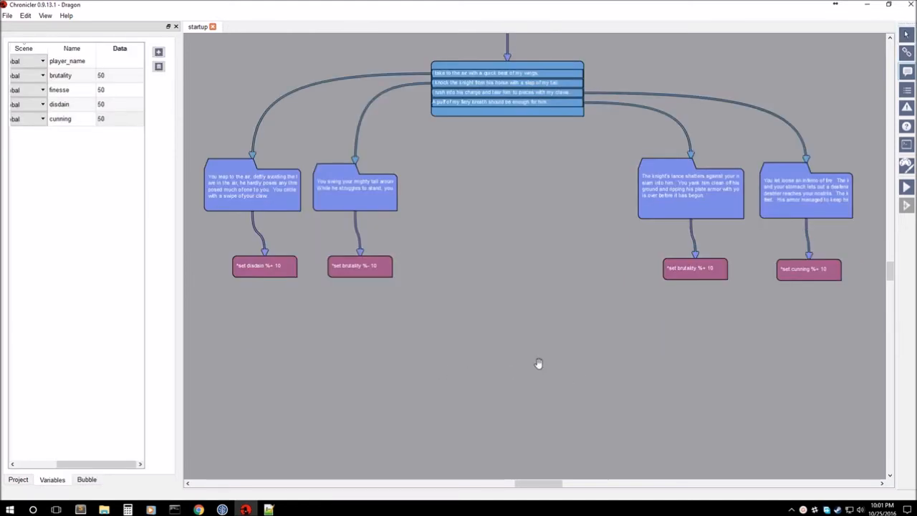
Step: Add a story bubble centrally below the four action bubbles and link every action bubble to it
{"action": "left_click", "coordinate": [907, 73]}
{"action": "left_click", "coordinate": [521, 355]}
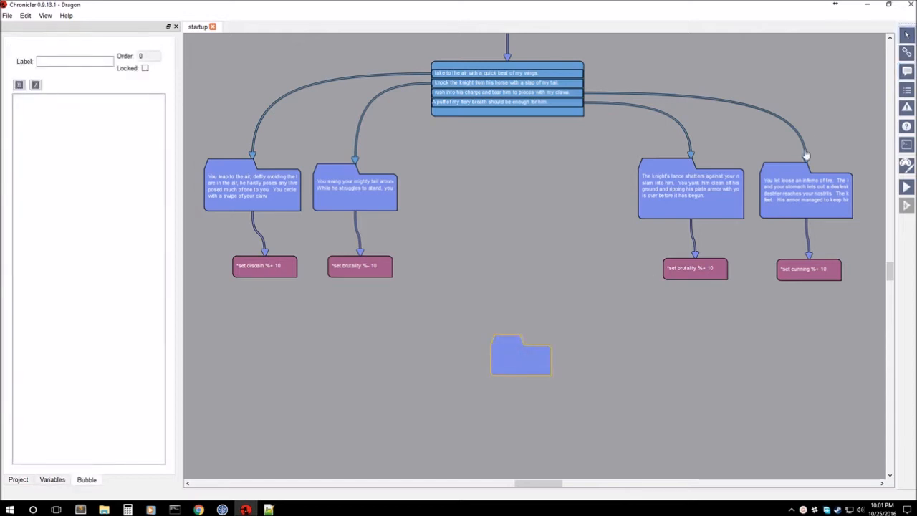
{"action": "left_click_drag", "start_coordinate": [272, 279], "coordinate": [501, 343]}
{"action": "left_click_drag", "start_coordinate": [361, 279], "coordinate": [520, 334]}
{"action": "left_click_drag", "start_coordinate": [706, 280], "coordinate": [513, 345]}
{"action": "left_click_drag", "start_coordinate": [799, 283], "coordinate": [525, 348]}
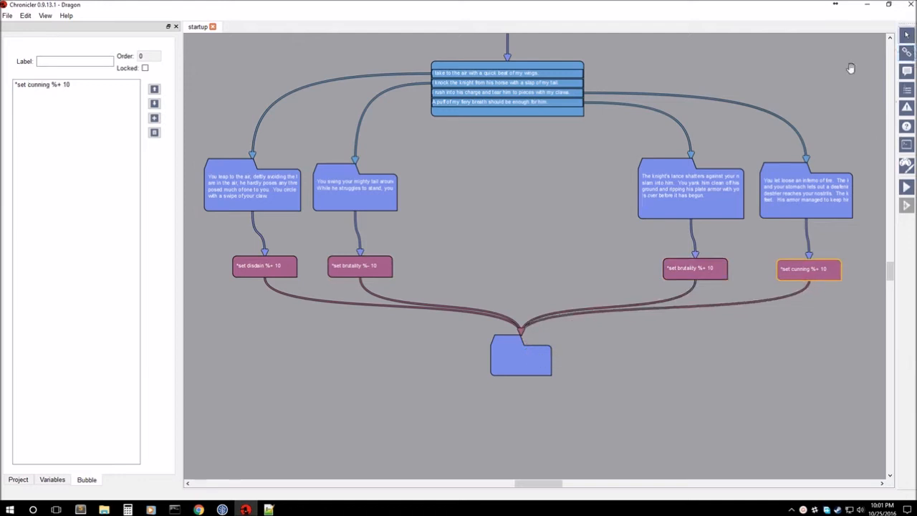
Step: Move the new story bubble slightly lower and enter its text "Do you finish him off, victorious dragon?"
{"action": "left_click_drag", "start_coordinate": [518, 365], "coordinate": [515, 402]}
{"action": "left_click", "coordinate": [522, 290]}
{"action": "scroll", "coordinate": [530, 308], "scroll_direction": "down", "scroll_amount": 3}
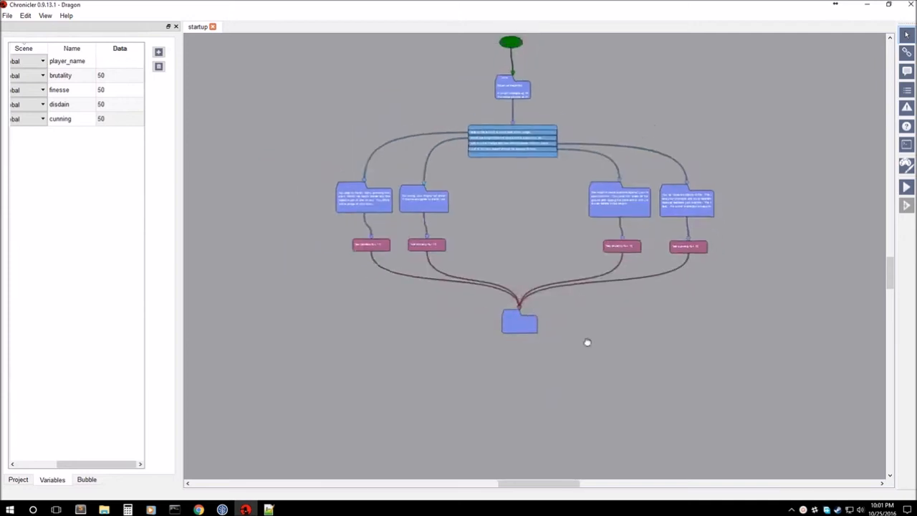
{"action": "left_click", "coordinate": [525, 343]}
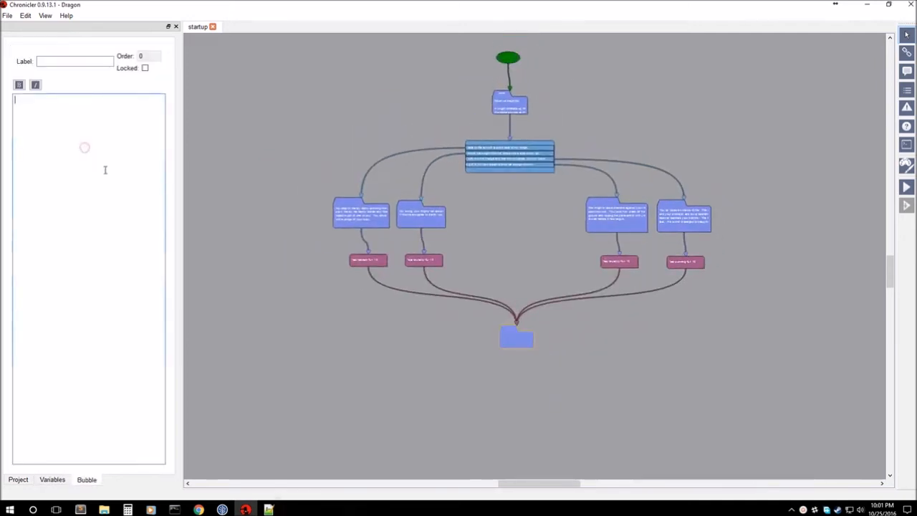
{"action": "type", "text": "Do you finish him off, victorious dragon?"}
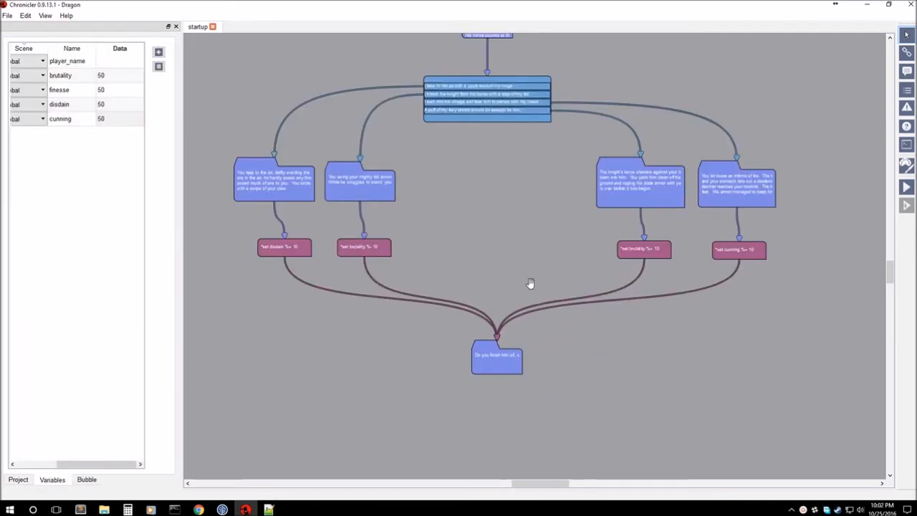
Step: Label the "Do you finish him off" story bubble victory
{"action": "left_click", "coordinate": [506, 366]}
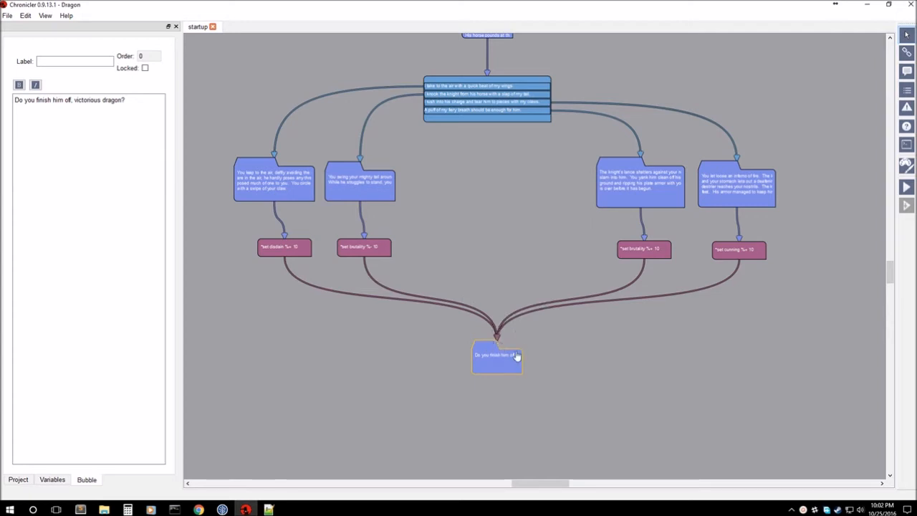
{"action": "left_click", "coordinate": [85, 63]}
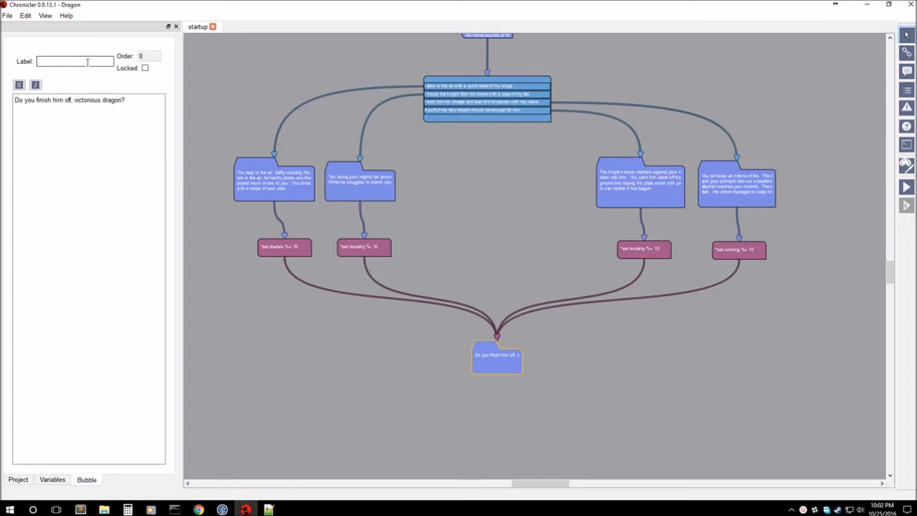
{"action": "type", "text": "ctory"}
Step: Add a choice bubble beneath the victory story bubble with the two choices yes and no
{"action": "left_click_drag", "start_coordinate": [535, 229], "coordinate": [530, 314]}
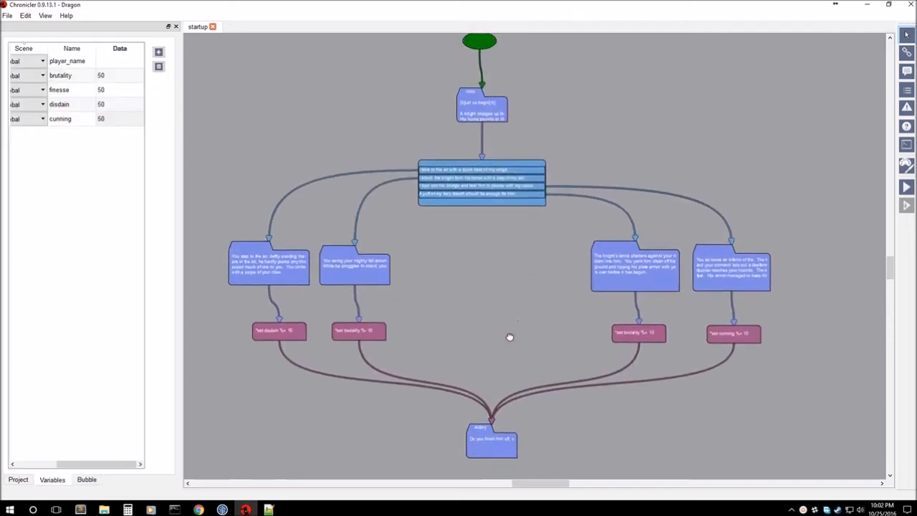
{"action": "left_click_drag", "start_coordinate": [506, 339], "coordinate": [508, 188]}
{"action": "left_click_drag", "start_coordinate": [562, 328], "coordinate": [561, 313]}
{"action": "scroll", "coordinate": [510, 311], "scroll_direction": "up", "scroll_amount": 2}
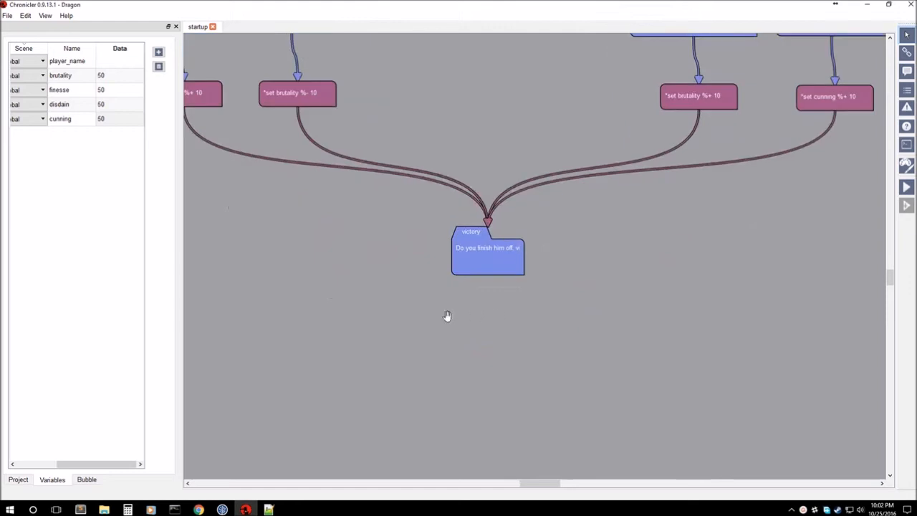
{"action": "left_click_drag", "start_coordinate": [447, 316], "coordinate": [458, 311]}
{"action": "left_click", "coordinate": [908, 91]}
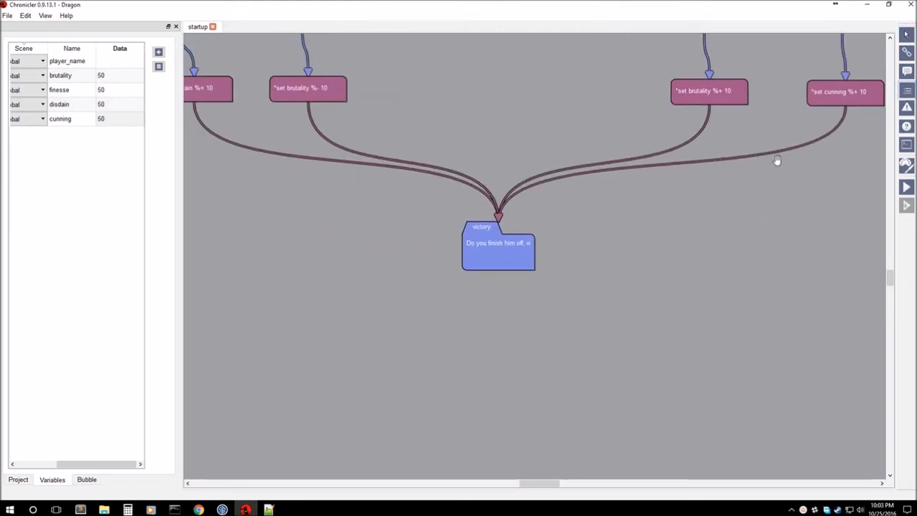
{"action": "left_click", "coordinate": [487, 319]}
{"action": "left_click", "coordinate": [154, 119]}
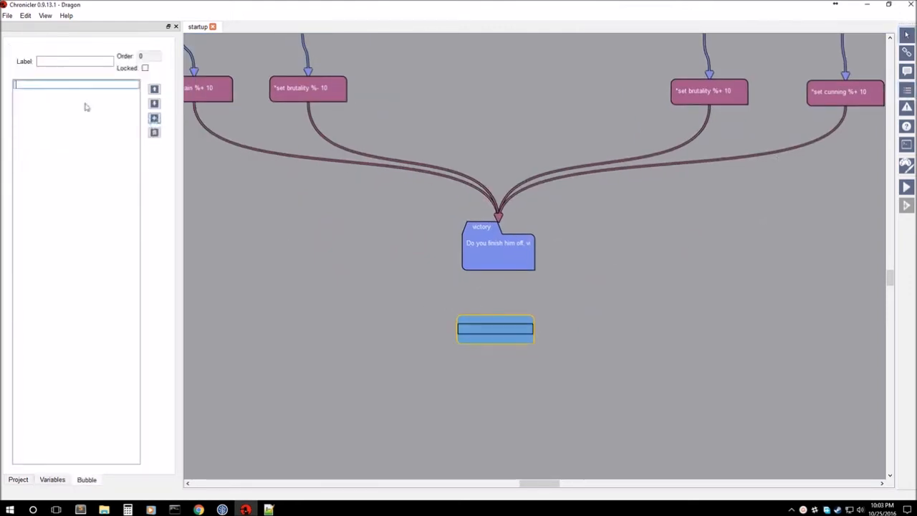
{"action": "type", "text": "yes"}
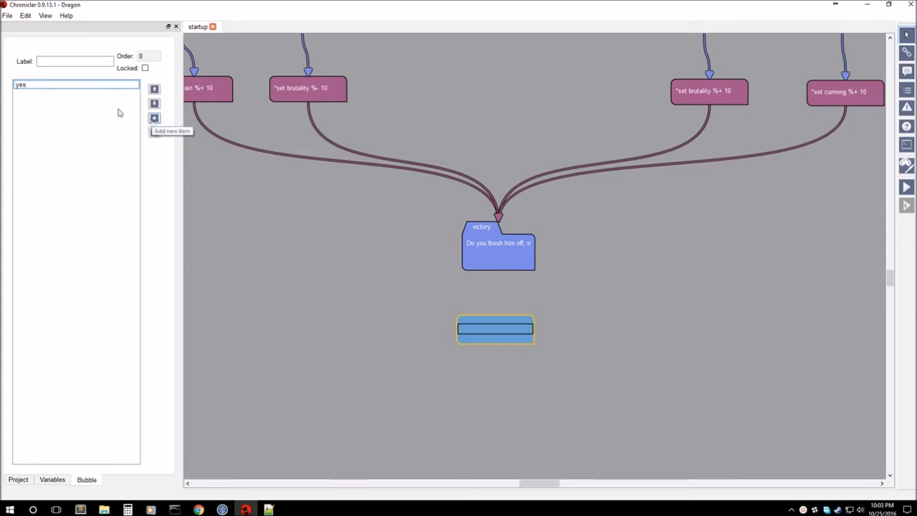
{"action": "left_click", "coordinate": [154, 118]}
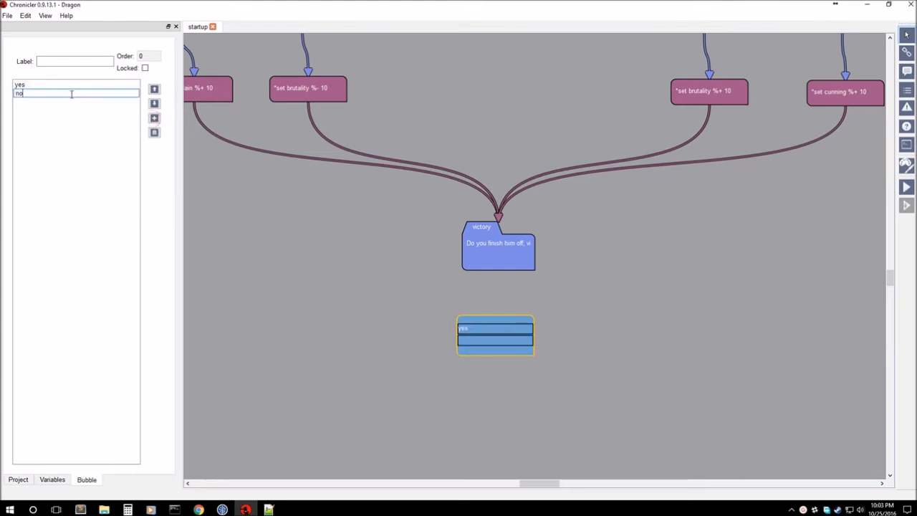
{"action": "left_click", "coordinate": [516, 356]}
Step: Link the victory story bubble to the yes/no choice bubble beneath it
{"action": "left_click_drag", "start_coordinate": [546, 307], "coordinate": [585, 280]}
{"action": "left_click_drag", "start_coordinate": [480, 251], "coordinate": [458, 284]}
{"action": "scroll", "coordinate": [453, 268], "scroll_direction": "down", "scroll_amount": 2}
{"action": "mouse_move", "coordinate": [632, 311]}
{"action": "left_mouse_down"}
{"action": "mouse_move", "coordinate": [623, 328]}
{"action": "mouse_move", "coordinate": [594, 304]}
{"action": "left_mouse_up"}
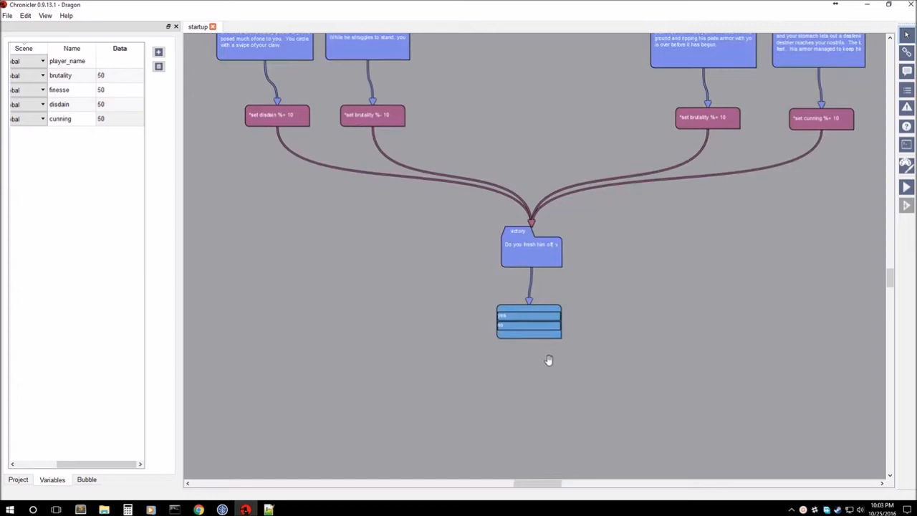
Step: Add a condition bubble below and to the left of the yes/no choice bubble, starting its *if expression with brutality
{"action": "left_click_drag", "start_coordinate": [575, 361], "coordinate": [621, 330]}
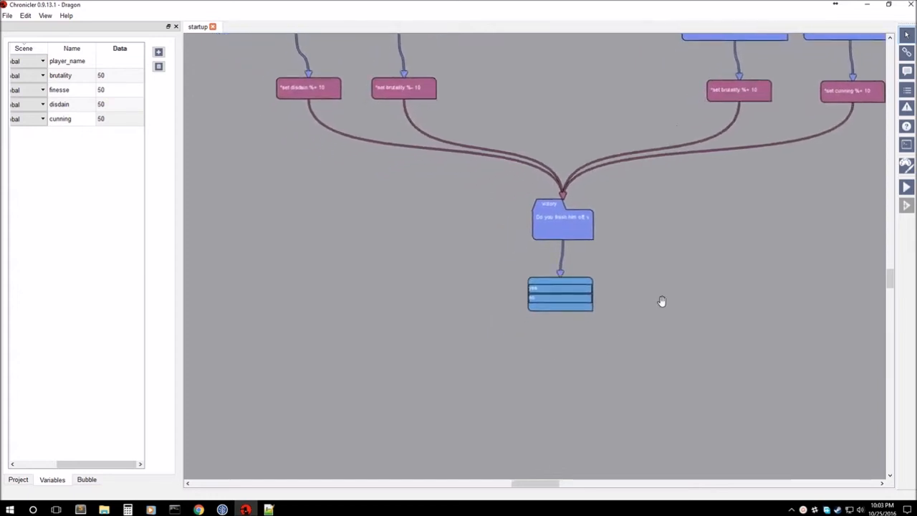
{"action": "left_click_drag", "start_coordinate": [662, 302], "coordinate": [688, 280]}
{"action": "left_click_drag", "start_coordinate": [756, 226], "coordinate": [789, 170]}
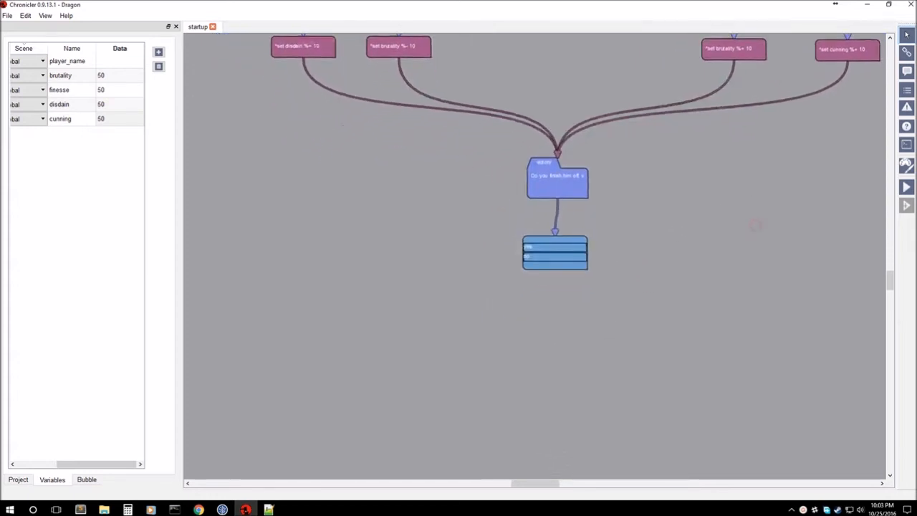
{"action": "left_click", "coordinate": [908, 128]}
{"action": "left_click", "coordinate": [414, 327]}
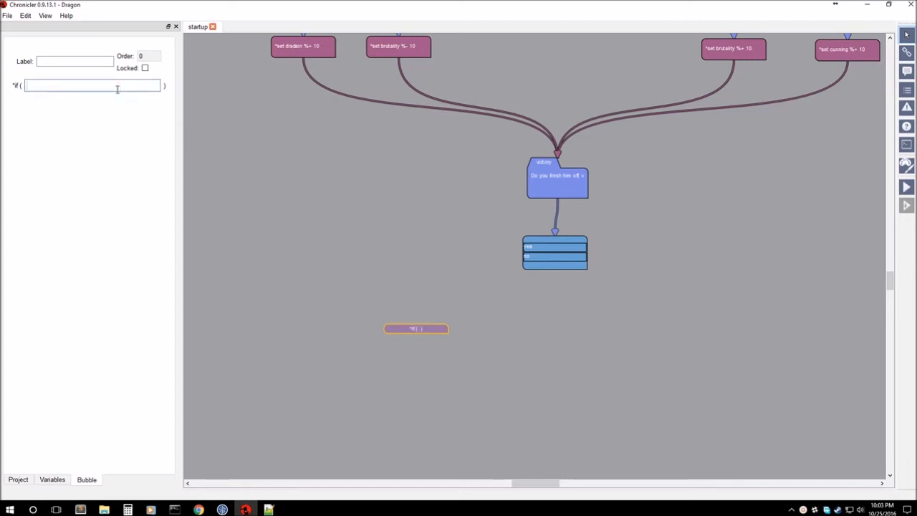
{"action": "type", "text": "br"}
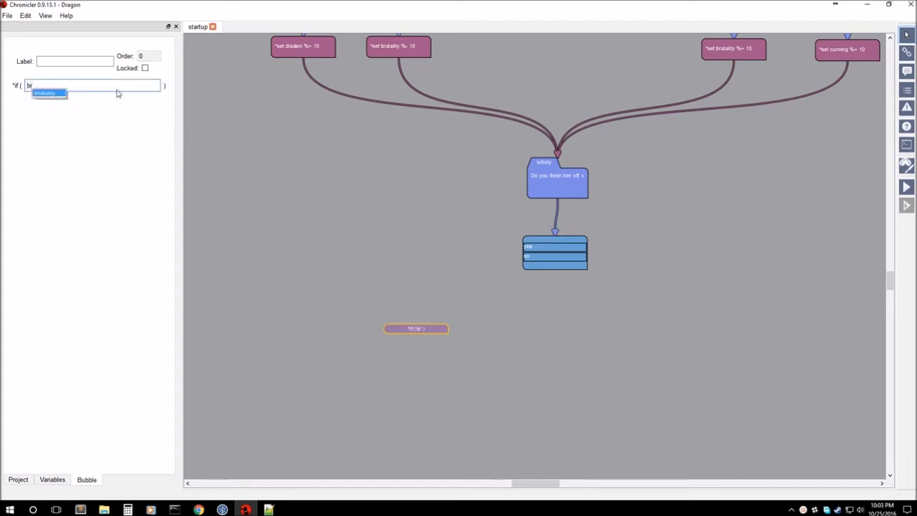
{"action": "key", "text": "Return"}
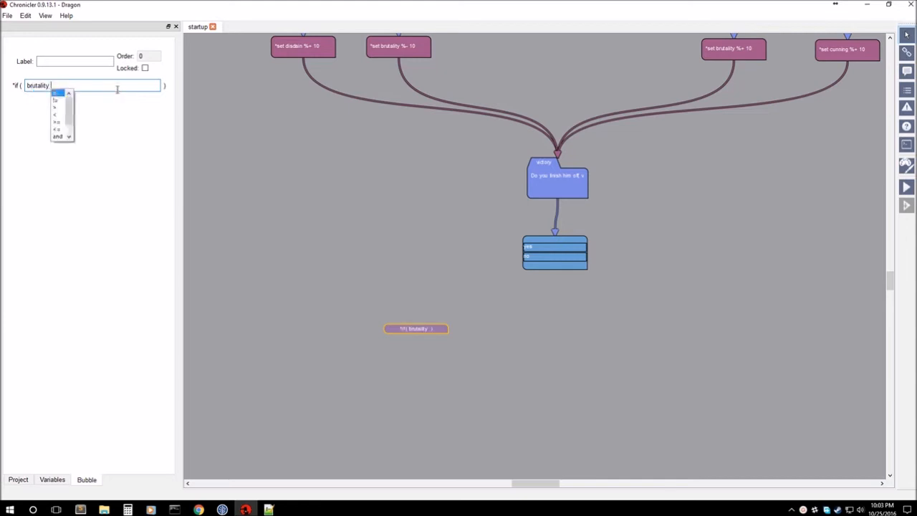
Step: Complete the condition bubble's expression as brutality > 50
{"action": "key", "text": "Down"}
{"action": "key", "text": "Down"}
{"action": "key", "text": "Down"}
{"action": "key", "text": "Down"}
{"action": "key", "text": "Up"}
{"action": "key", "text": "Up"}
{"action": "key", "text": "Return"}
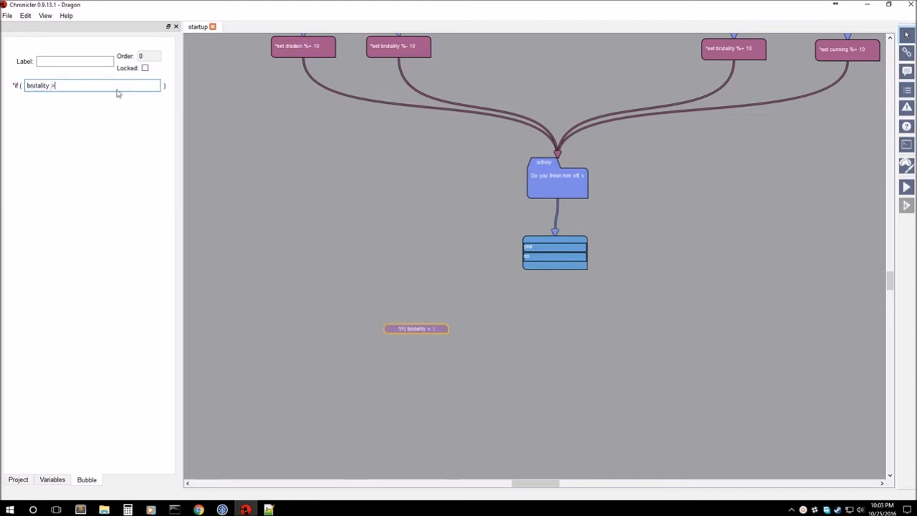
{"action": "type", "text": "50"}
Step: Add two empty story bubbles side by side beneath the brutality > 50 condition bubble
{"action": "left_click_drag", "start_coordinate": [440, 223], "coordinate": [393, 324]}
{"action": "left_click_drag", "start_coordinate": [533, 197], "coordinate": [478, 225]}
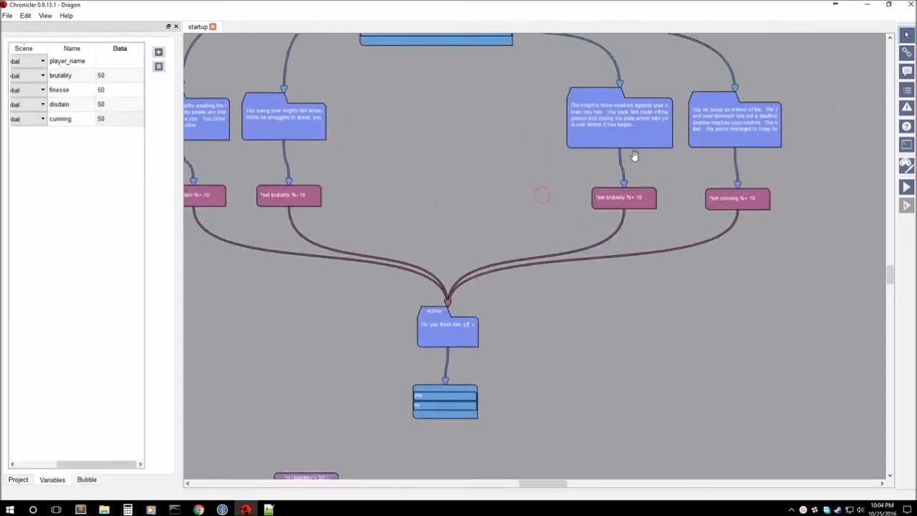
{"action": "left_click_drag", "start_coordinate": [530, 321], "coordinate": [625, 183]}
{"action": "left_click_drag", "start_coordinate": [399, 337], "coordinate": [414, 332]}
{"action": "left_click", "coordinate": [430, 314]}
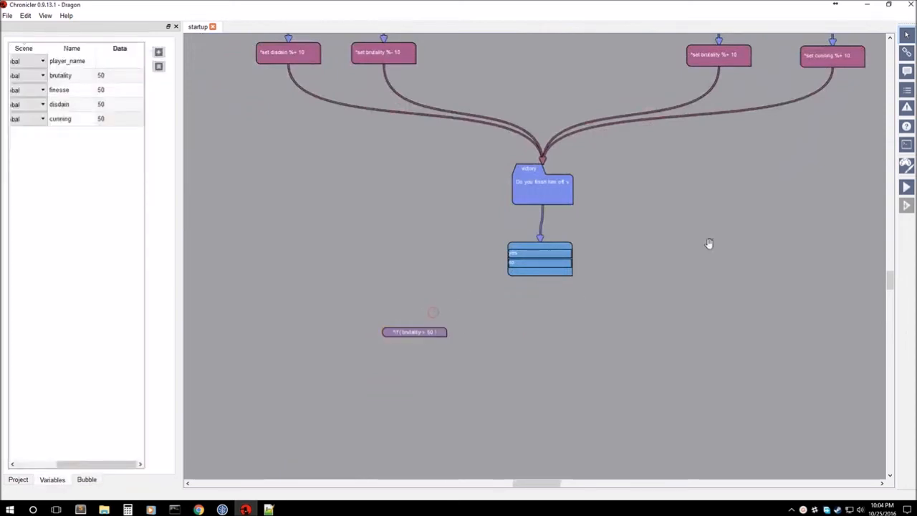
{"action": "left_click", "coordinate": [906, 71]}
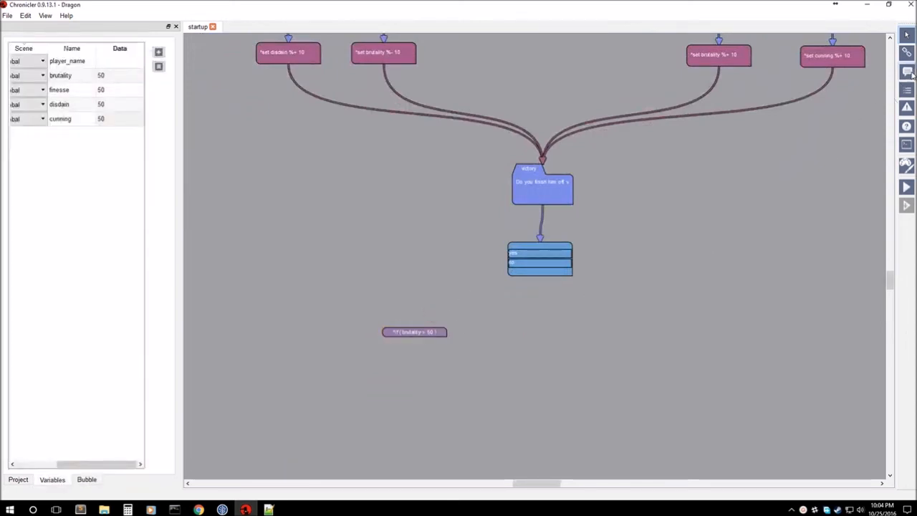
{"action": "left_click", "coordinate": [330, 387]}
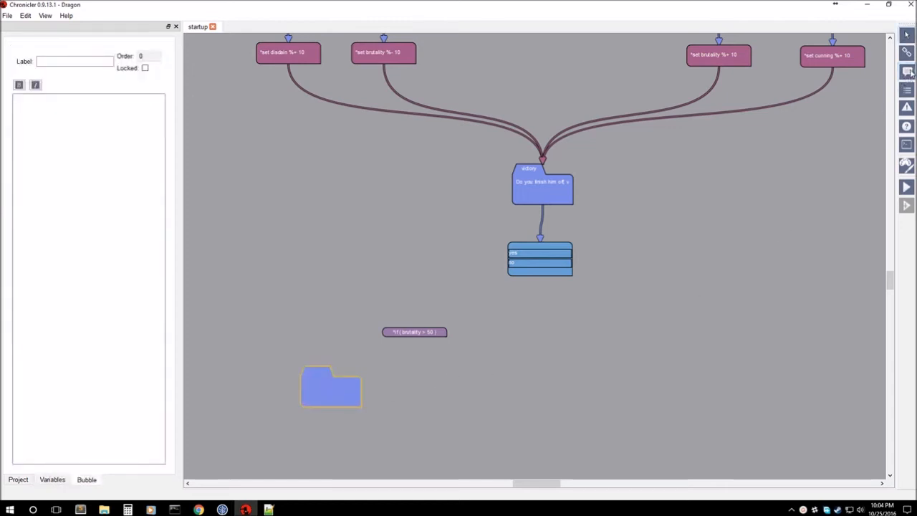
{"action": "left_click", "coordinate": [448, 390]}
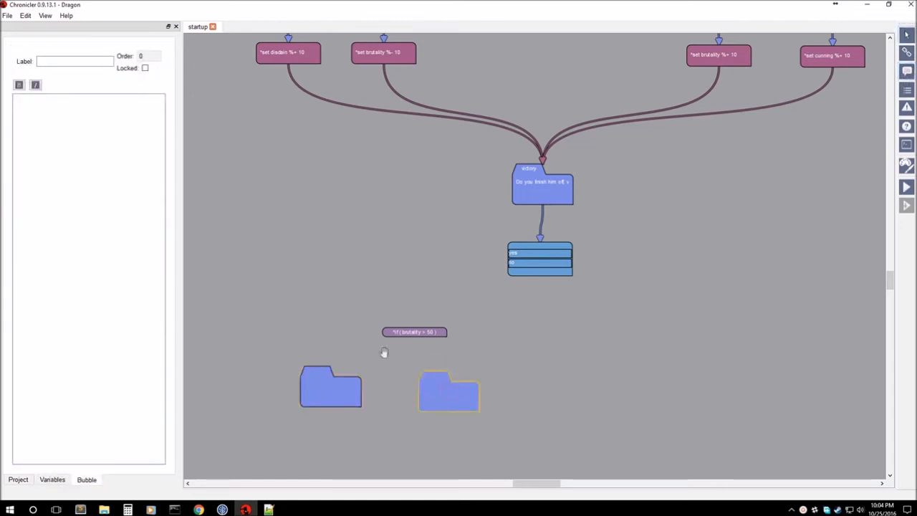
Step: Enter the text "knight is dead" in the left of the two empty story bubbles
{"action": "left_click", "coordinate": [326, 397]}
{"action": "left_click", "coordinate": [102, 207]}
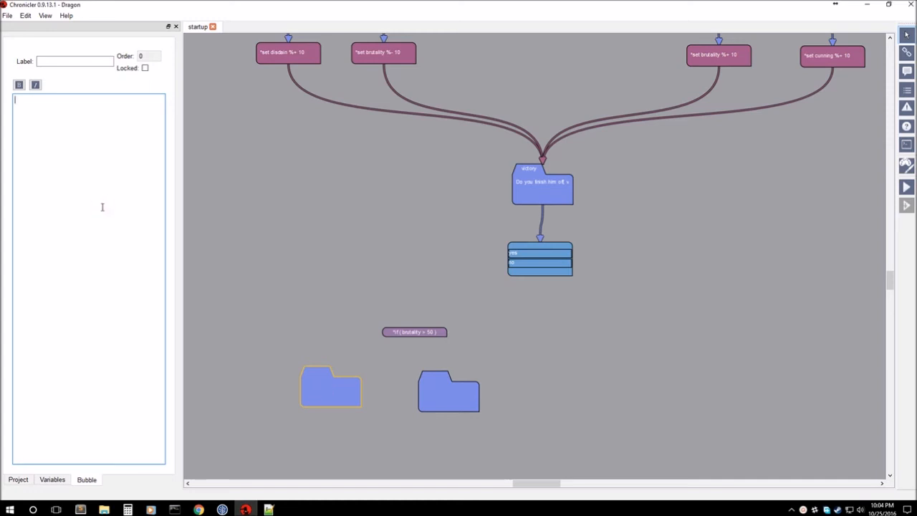
{"action": "type", "text": "d"}
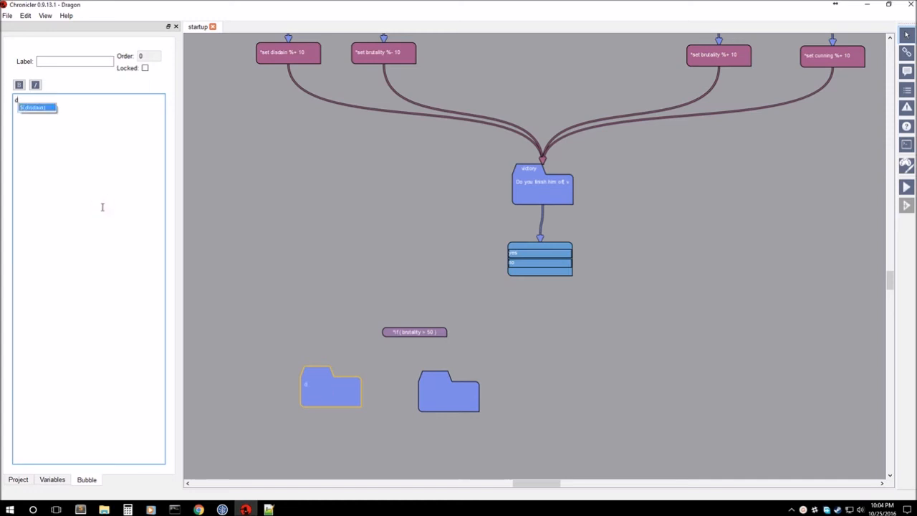
{"action": "key", "text": "BackSpace"}
{"action": "type", "text": "kni"}
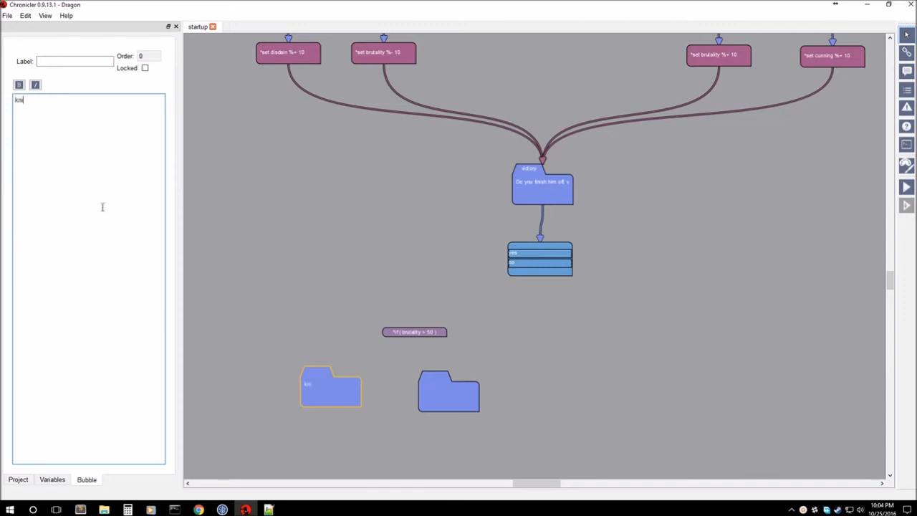
{"action": "type", "text": "ght is dead"}
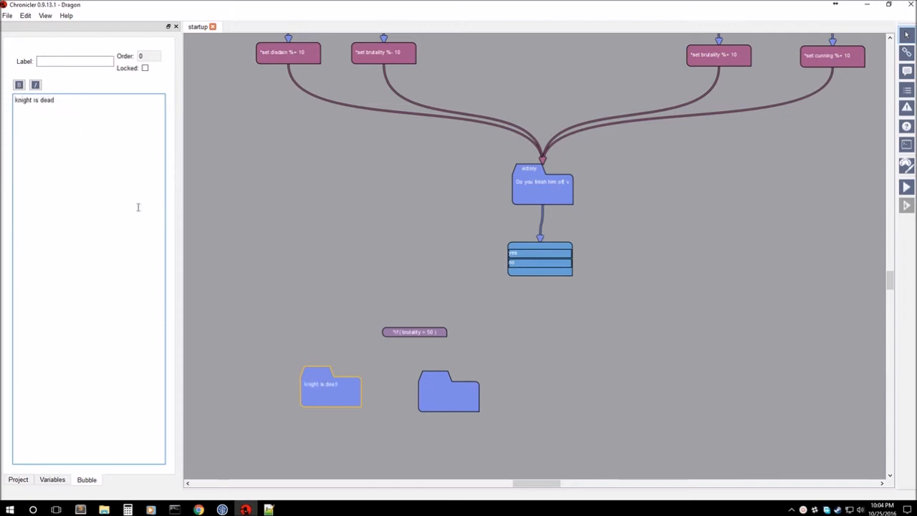
Step: Enter the text "knight escapes" in the remaining empty story bubble
{"action": "left_click", "coordinate": [469, 391]}
{"action": "left_click", "coordinate": [84, 162]}
{"action": "type", "text": "k"}
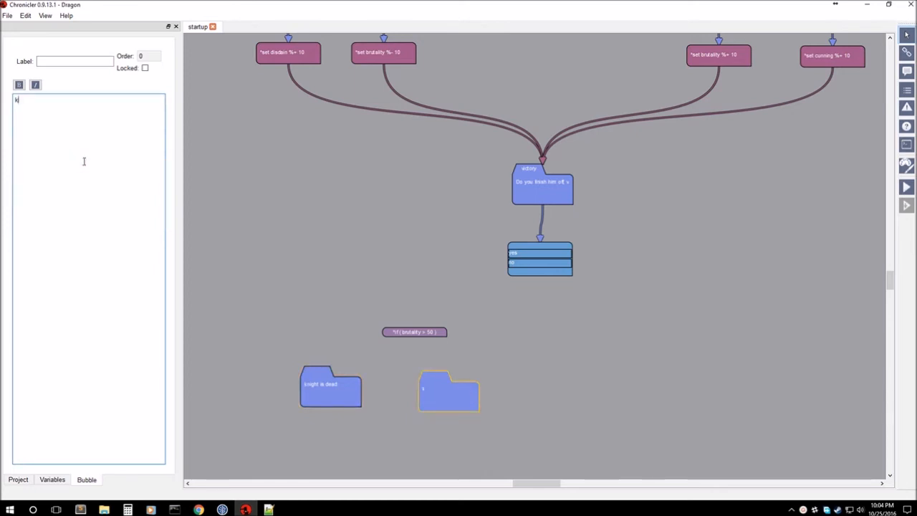
{"action": "type", "text": "night escapes"}
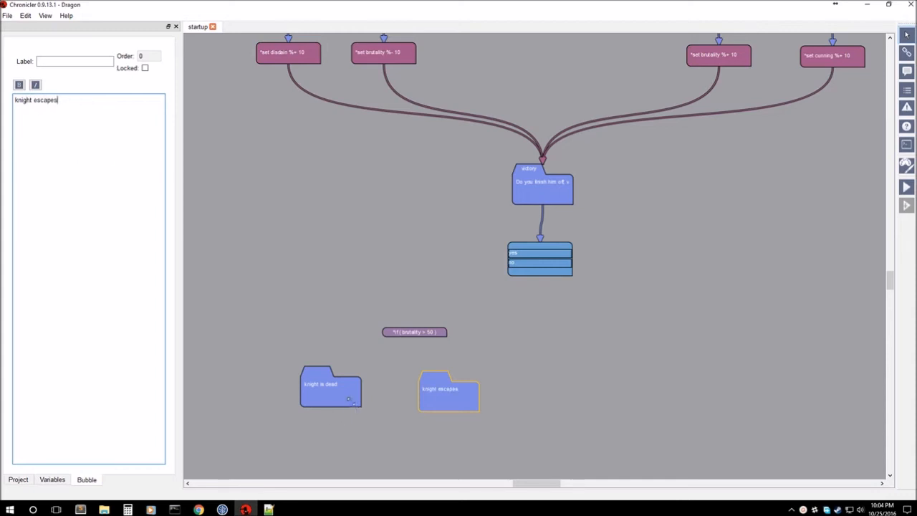
Step: Level the knight escapes bubble with the knight is dead bubble and centre the condition bubble above the pair
{"action": "left_click_drag", "start_coordinate": [467, 387], "coordinate": [470, 382]}
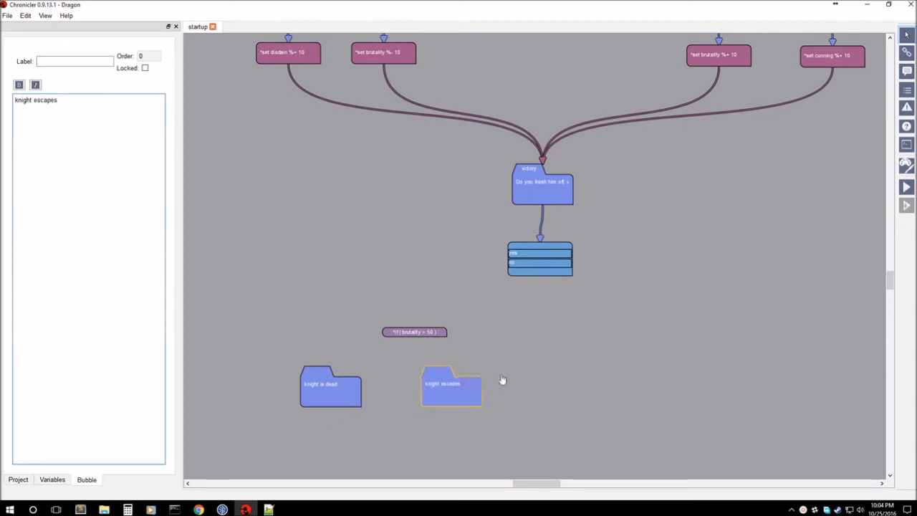
{"action": "left_click", "coordinate": [539, 364]}
{"action": "left_click_drag", "start_coordinate": [427, 335], "coordinate": [402, 330]}
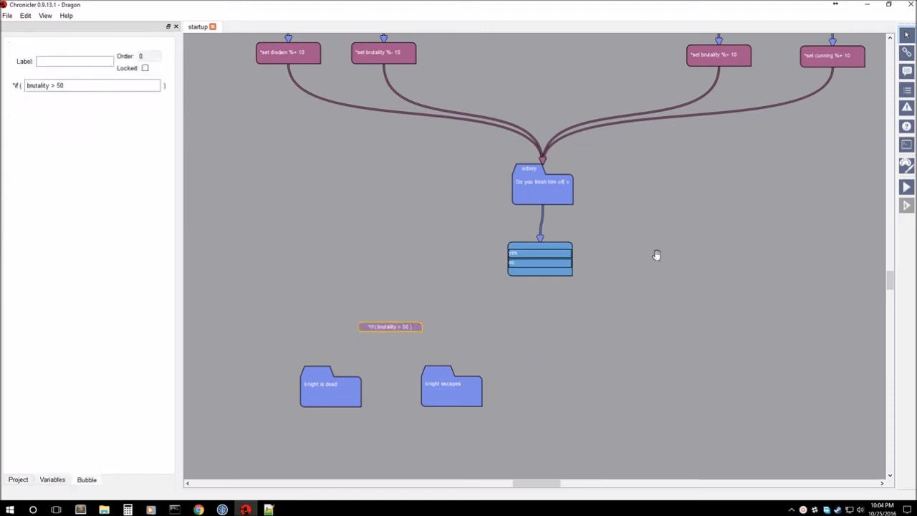
Step: Link the condition bubble's left side to knight is dead and right side to knight escapes, and move the condition bubble slightly up
{"action": "left_click", "coordinate": [909, 54]}
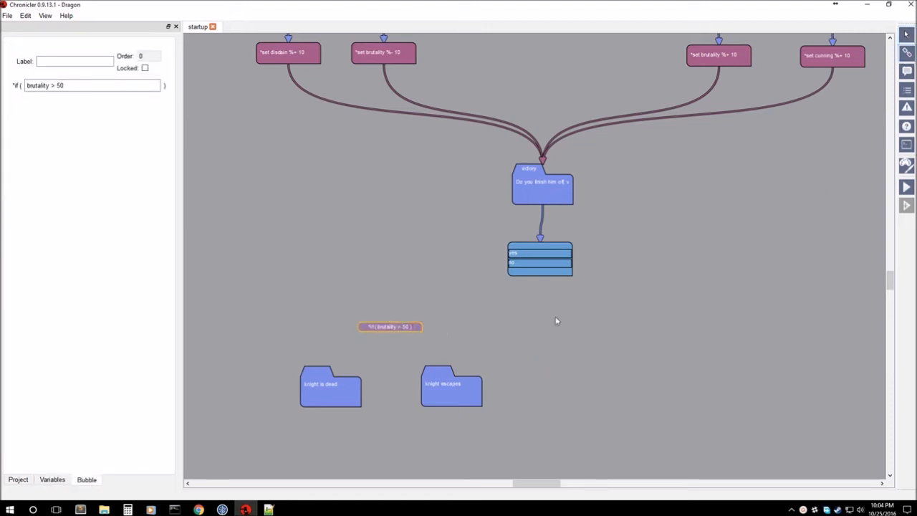
{"action": "left_click", "coordinate": [907, 39]}
{"action": "left_click", "coordinate": [469, 354]}
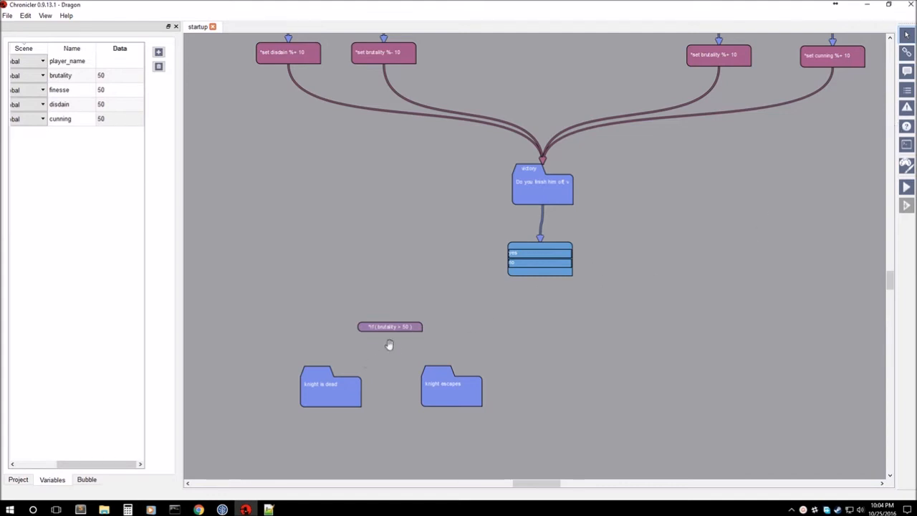
{"action": "left_click", "coordinate": [907, 52]}
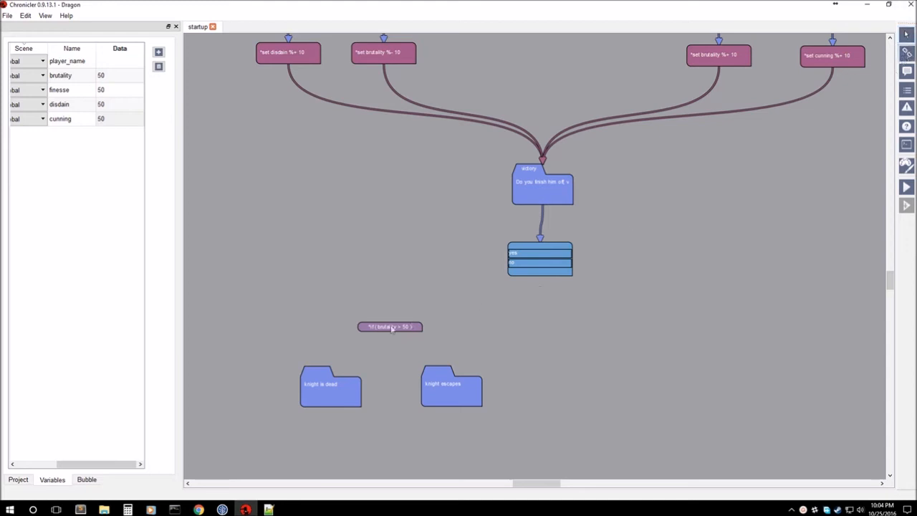
{"action": "left_click_drag", "start_coordinate": [362, 330], "coordinate": [329, 362]}
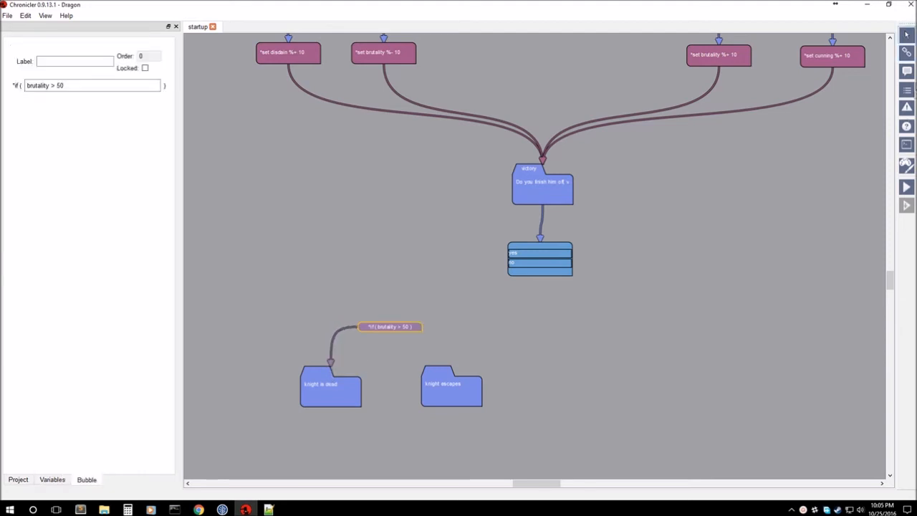
{"action": "left_click", "coordinate": [907, 52]}
{"action": "left_click_drag", "start_coordinate": [422, 331], "coordinate": [453, 382]}
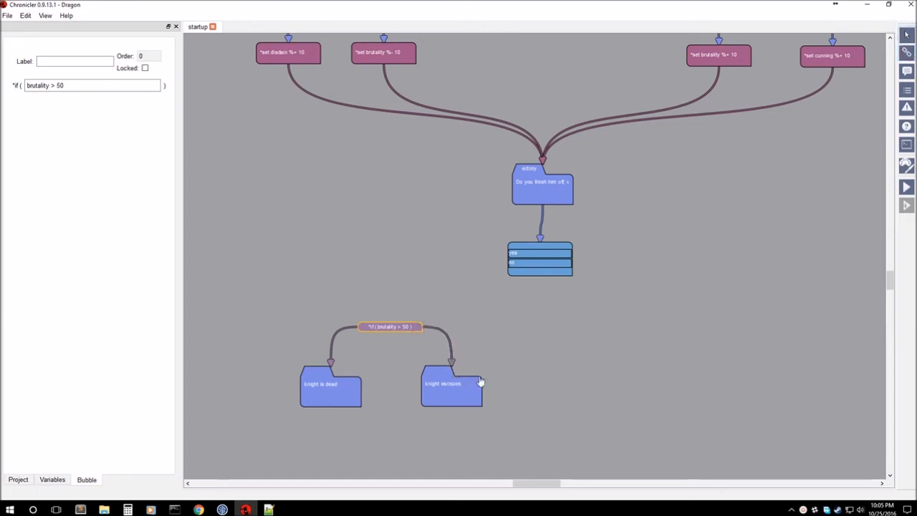
{"action": "left_click", "coordinate": [483, 361]}
{"action": "left_click_drag", "start_coordinate": [396, 330], "coordinate": [398, 319]}
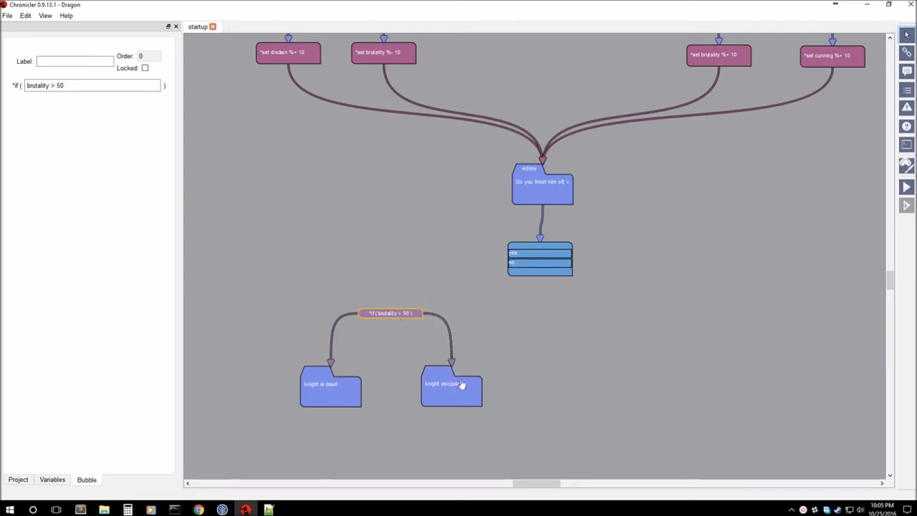
{"action": "left_click", "coordinate": [470, 349]}
Step: Shift the knight escapes bubble slightly right, and link choice yes to the condition bubble and choice no to knight escapes
{"action": "scroll", "coordinate": [387, 341], "scroll_direction": "up", "scroll_amount": 3}
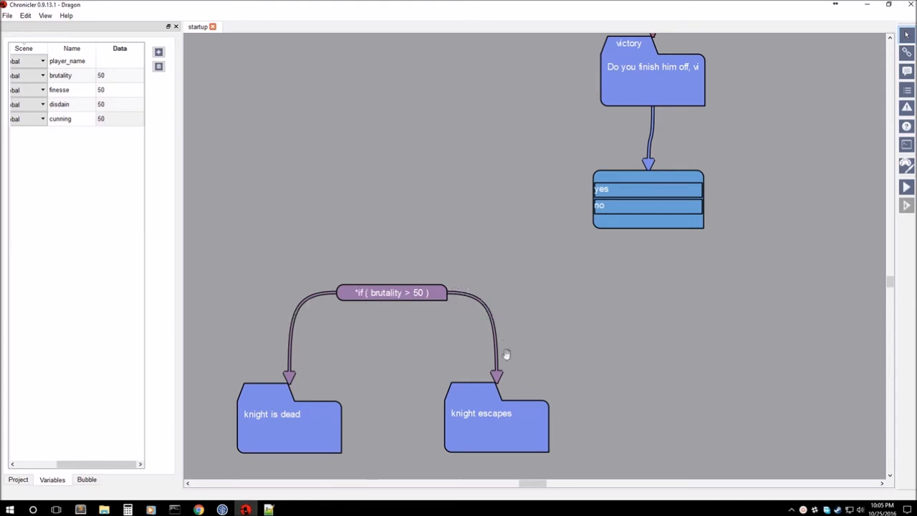
{"action": "scroll", "coordinate": [427, 336], "scroll_direction": "down", "scroll_amount": 3}
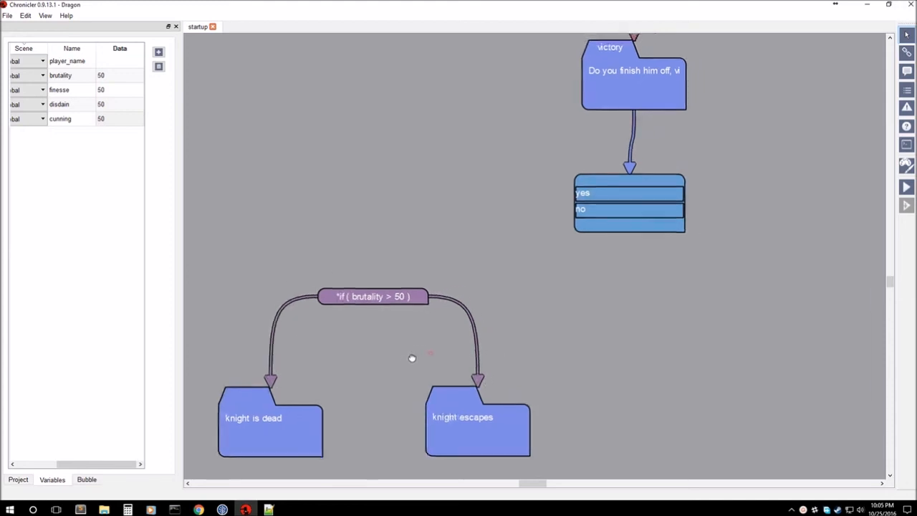
{"action": "left_click_drag", "start_coordinate": [573, 303], "coordinate": [509, 348]}
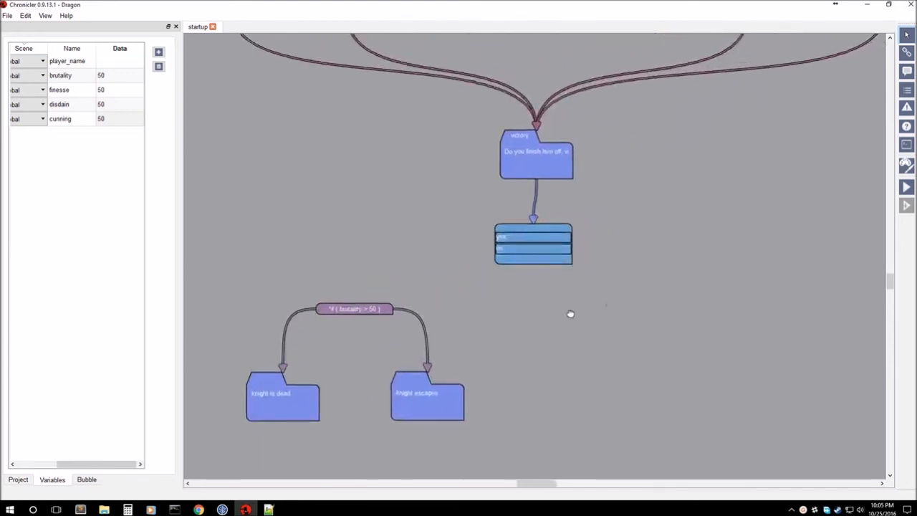
{"action": "scroll", "coordinate": [516, 334], "scroll_direction": "down", "scroll_amount": 2}
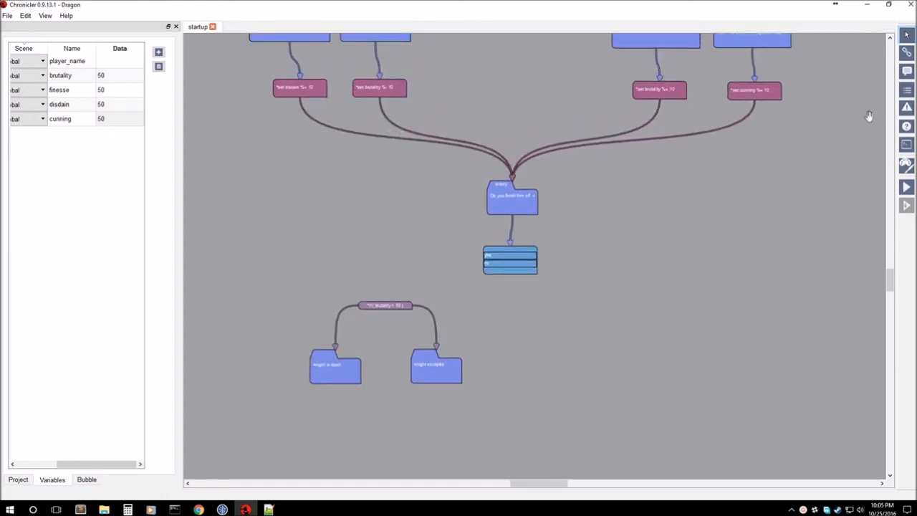
{"action": "left_click_drag", "start_coordinate": [436, 369], "coordinate": [458, 369]}
{"action": "left_click", "coordinate": [486, 259]}
{"action": "left_click_drag", "start_coordinate": [422, 269], "coordinate": [387, 305]}
{"action": "left_click_drag", "start_coordinate": [486, 267], "coordinate": [459, 371]}
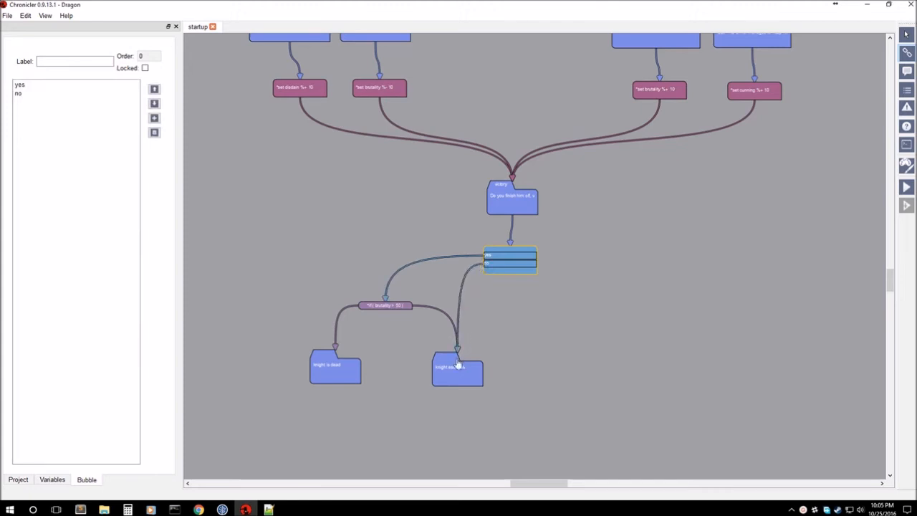
Step: Label the knight escapes story bubble escapes
{"action": "left_click", "coordinate": [495, 358]}
{"action": "left_click", "coordinate": [466, 384]}
{"action": "left_click", "coordinate": [45, 62]}
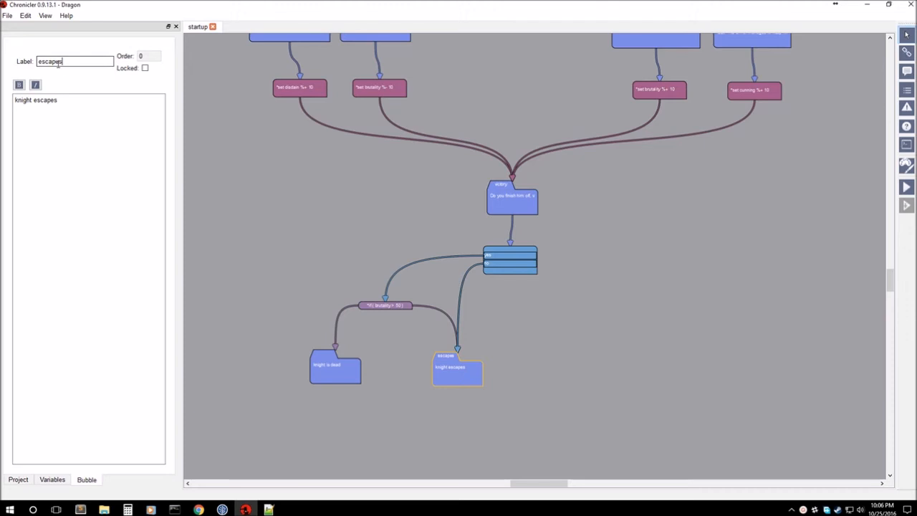
Step: Add a second line to the escapes bubble's text reading "your brutality is ${brutality}", using the brutality variable
{"action": "left_click_drag", "start_coordinate": [393, 352], "coordinate": [411, 299]}
{"action": "left_click", "coordinate": [360, 322]}
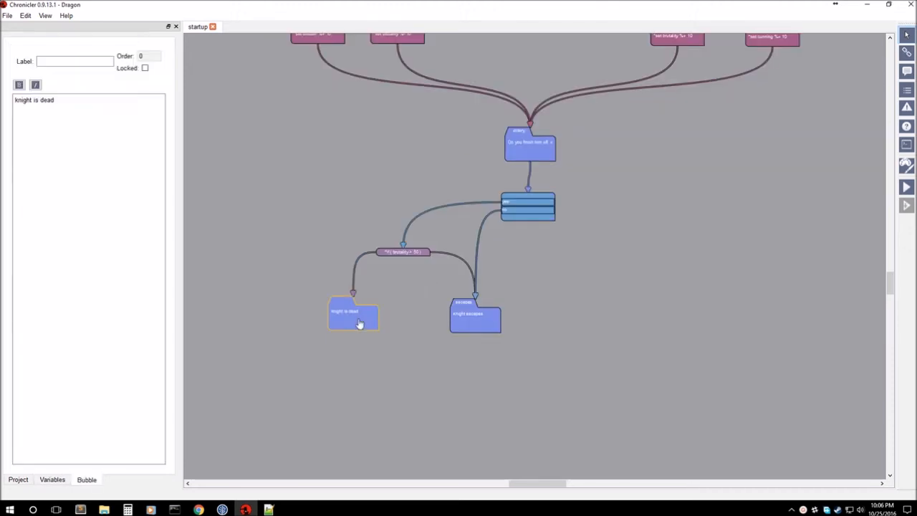
{"action": "left_click", "coordinate": [497, 323]}
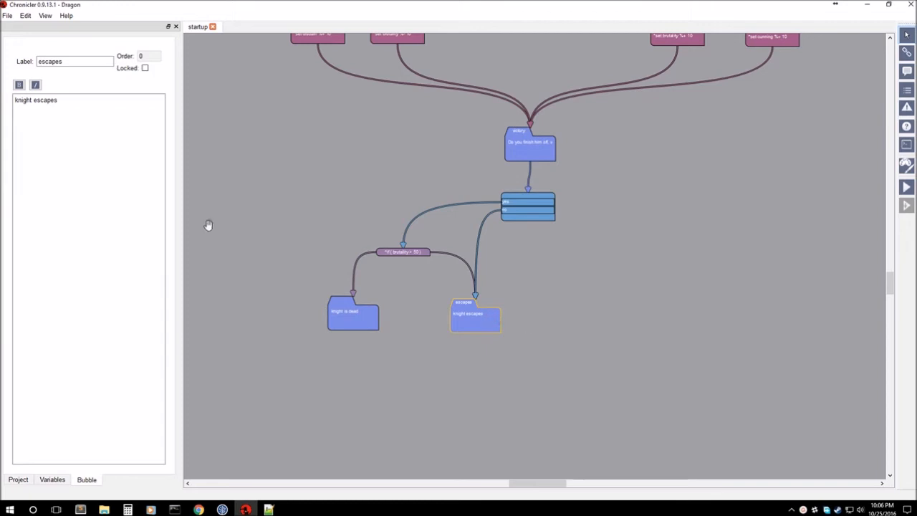
{"action": "left_click", "coordinate": [113, 119]}
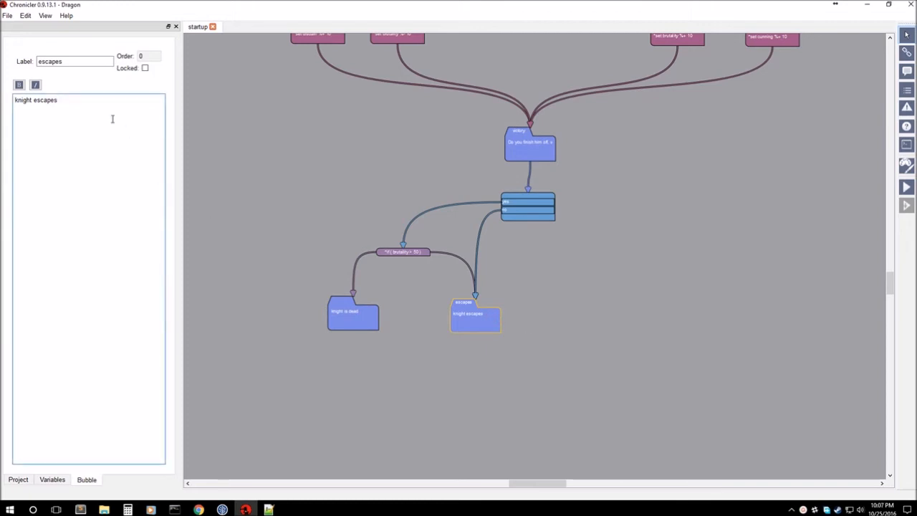
{"action": "key", "text": "Return"}
{"action": "type", "text": "$"}
{"action": "type", "text": "b"}
{"action": "type", "text": "rutal"}
{"action": "type", "text": "ity is "}
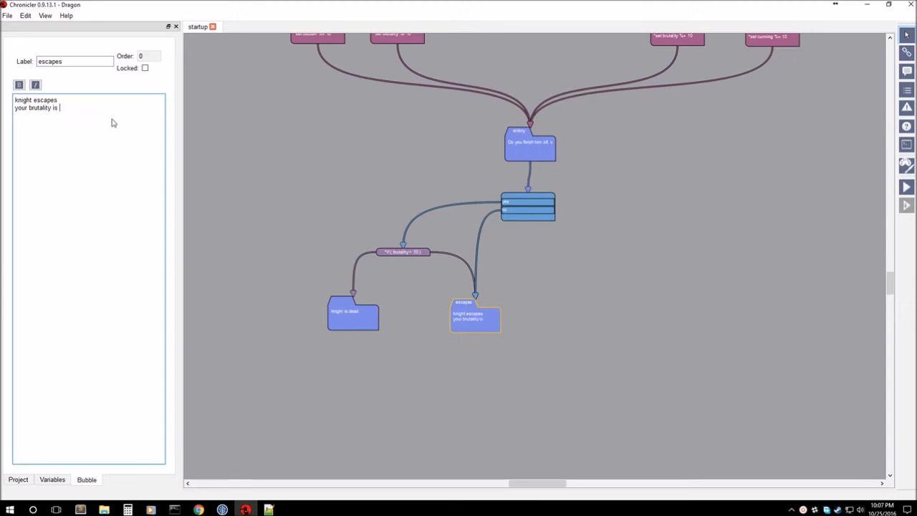
{"action": "type", "text": "b"}
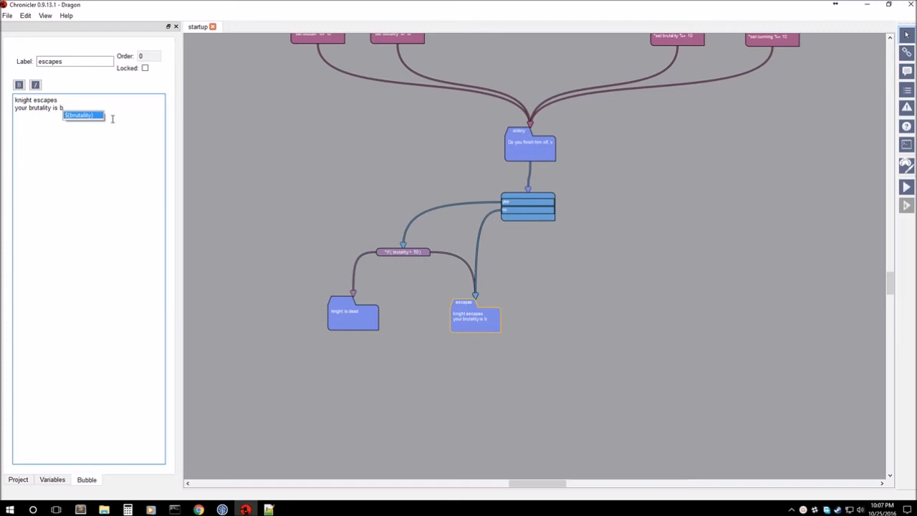
{"action": "key", "text": "Return"}
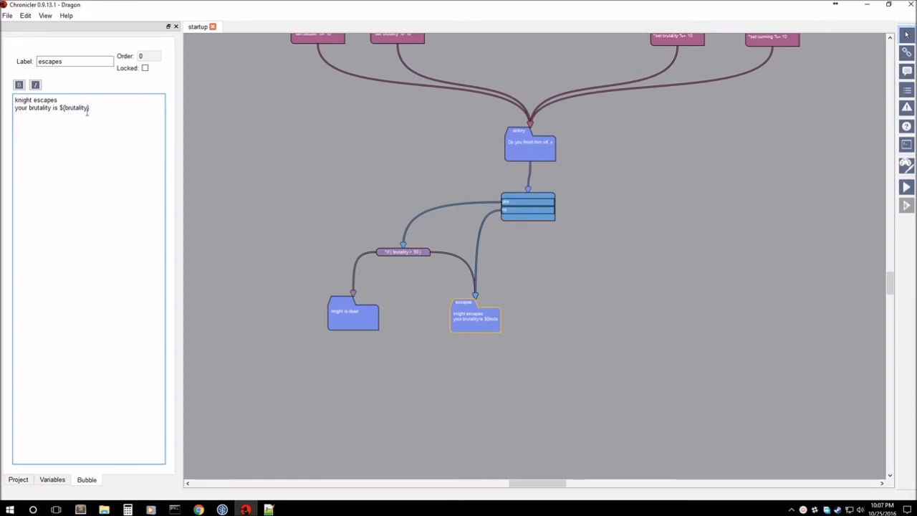
Step: Add an empty code bubble directly beneath the escapes story bubble
{"action": "left_click", "coordinate": [541, 356]}
{"action": "left_click_drag", "start_coordinate": [523, 362], "coordinate": [526, 300]}
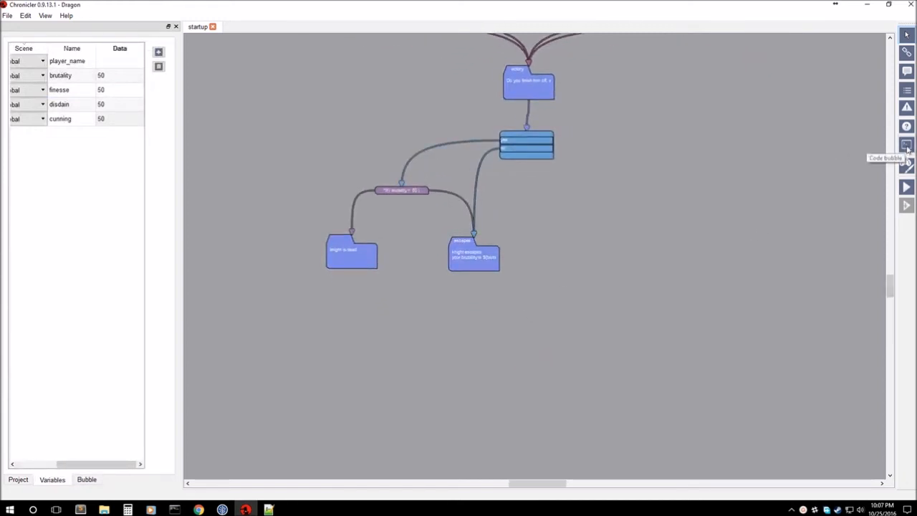
{"action": "left_click", "coordinate": [906, 146]}
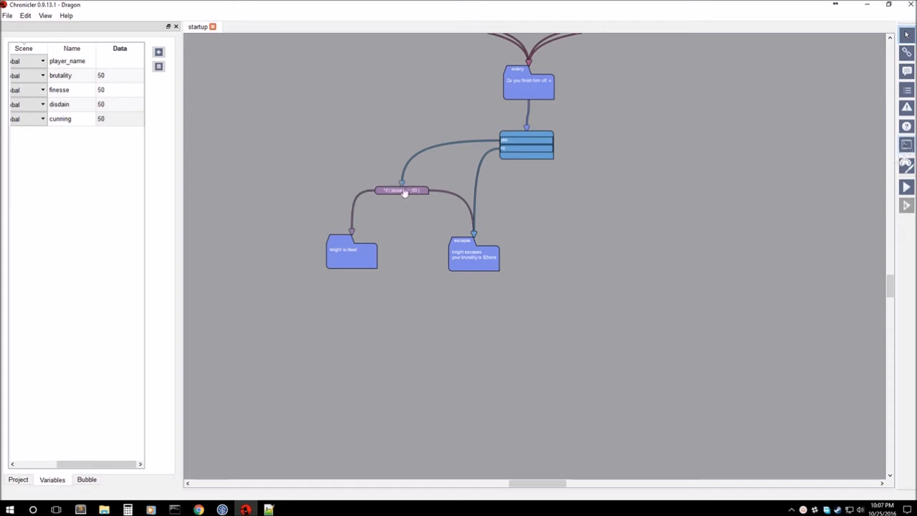
{"action": "left_click", "coordinate": [909, 147]}
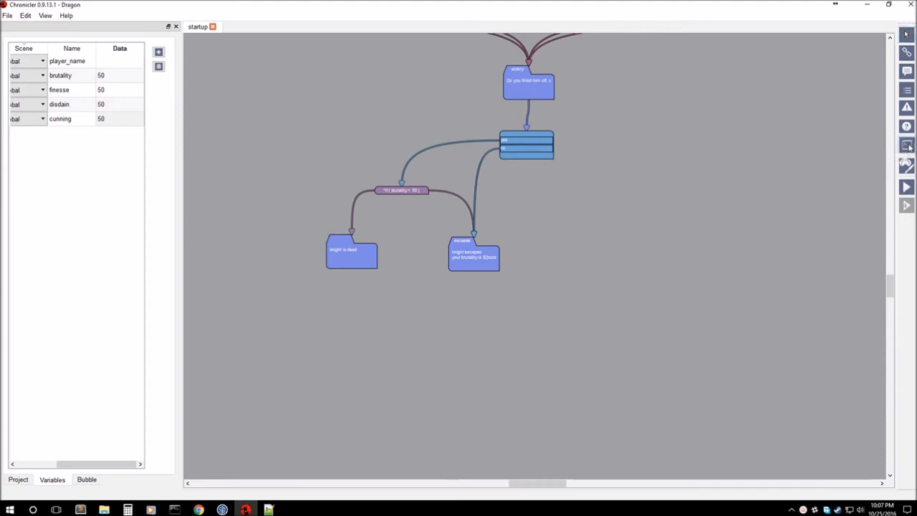
{"action": "left_click", "coordinate": [473, 307]}
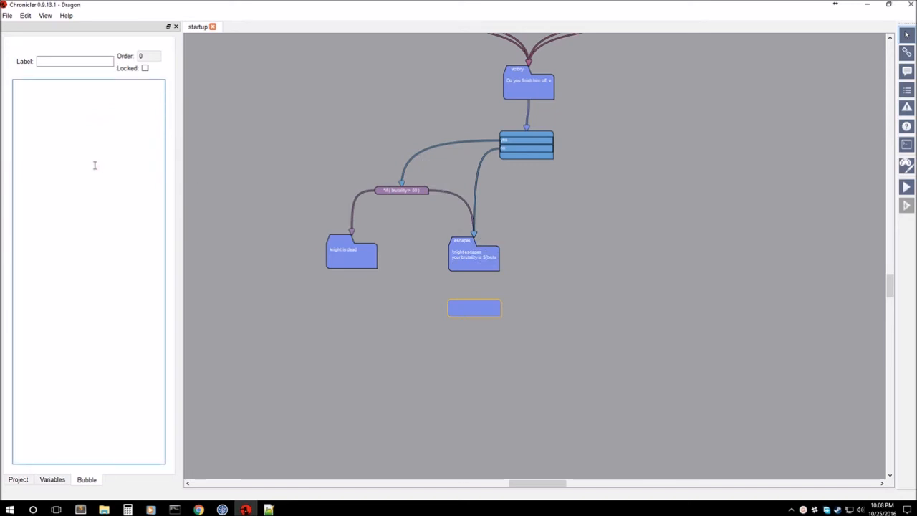
Step: Start the empty code bubble's script with the condition line "*if (brutality <= 50)"
{"action": "type", "text": "*if"}
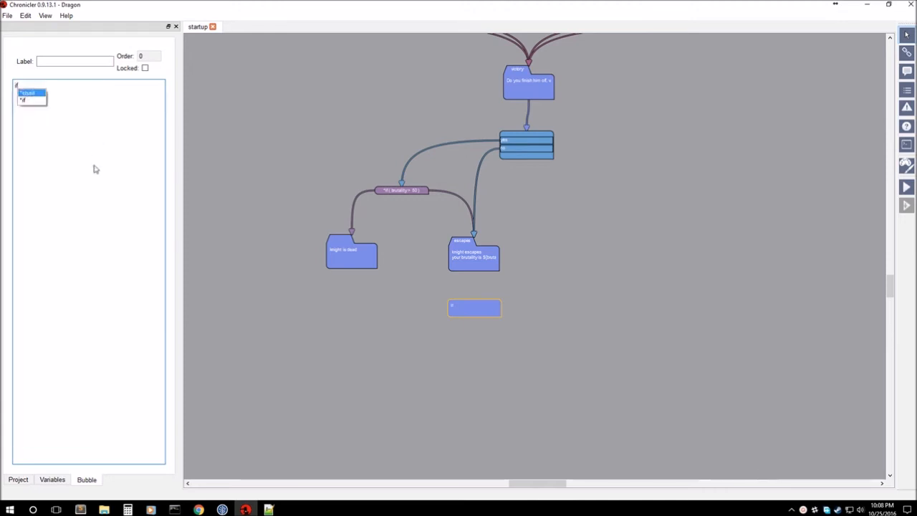
{"action": "key", "text": "Down"}
{"action": "key", "text": "Return"}
{"action": "type", "text": "("}
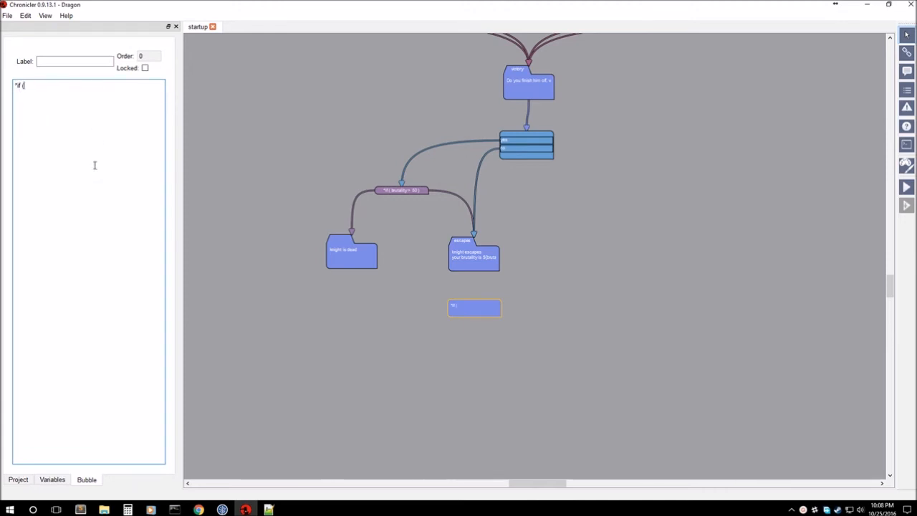
{"action": "type", "text": "bru"}
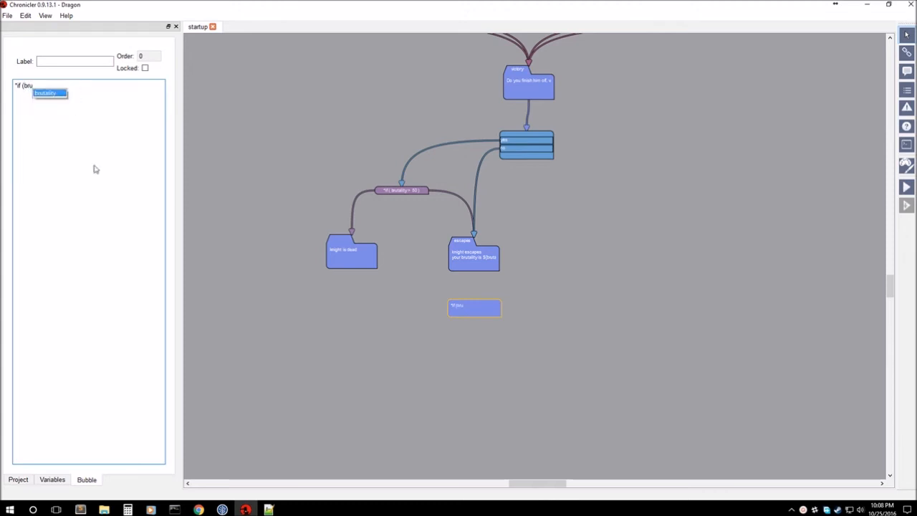
{"action": "key", "text": "Return"}
{"action": "key", "text": "BackSpace"}
{"action": "key", "text": "BackSpace"}
{"action": "key", "text": "BackSpace"}
{"action": "key", "text": "BackSpace"}
{"action": "key", "text": "BackSpace"}
{"action": "key", "text": "BackSpace"}
{"action": "key", "text": "BackSpace"}
{"action": "key", "text": "BackSpace"}
{"action": "key", "text": "BackSpace"}
{"action": "type", "text": "(brut"}
{"action": "key", "text": "Return"}
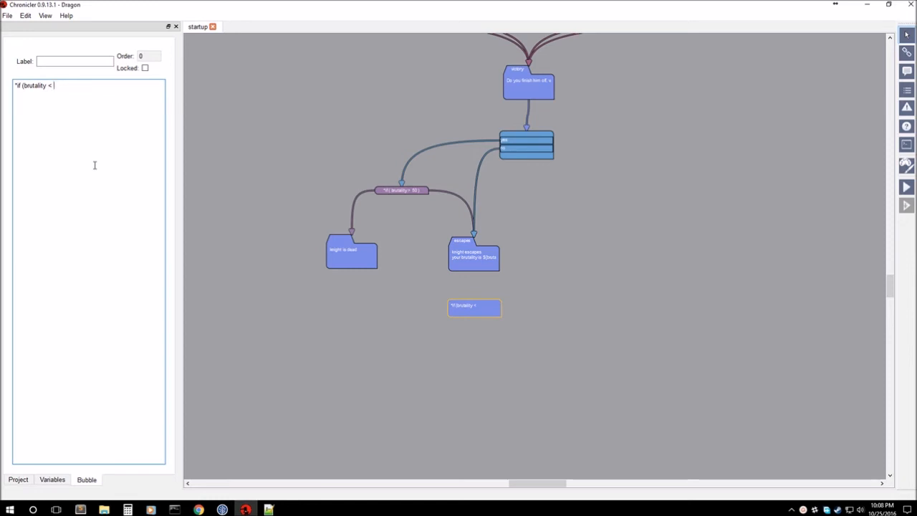
{"action": "type", "text": "<= 50)"}
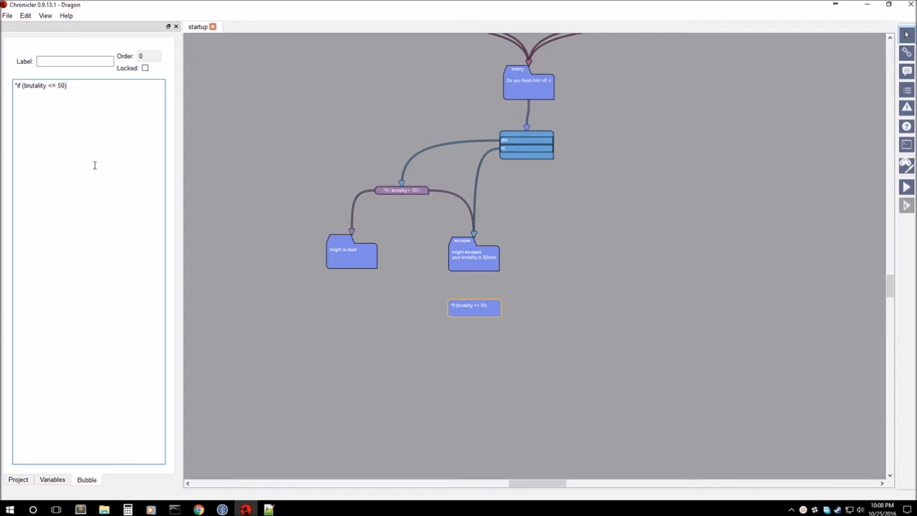
Step: Add the indented line "Your brutality is average" under the *if condition
{"action": "key", "text": "Return"}
{"action": "type", "text": "Your bru"}
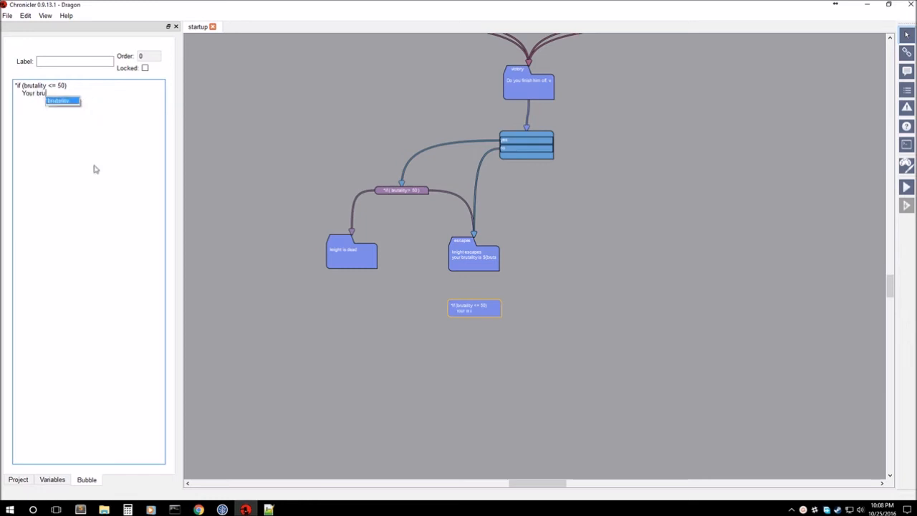
{"action": "key", "text": "Return"}
{"action": "type", "text": "is "}
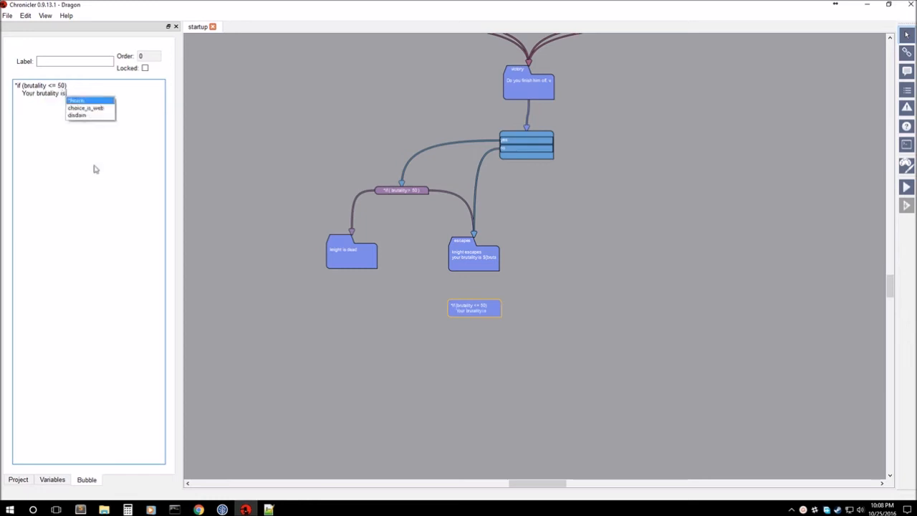
{"action": "type", "text": "average"}
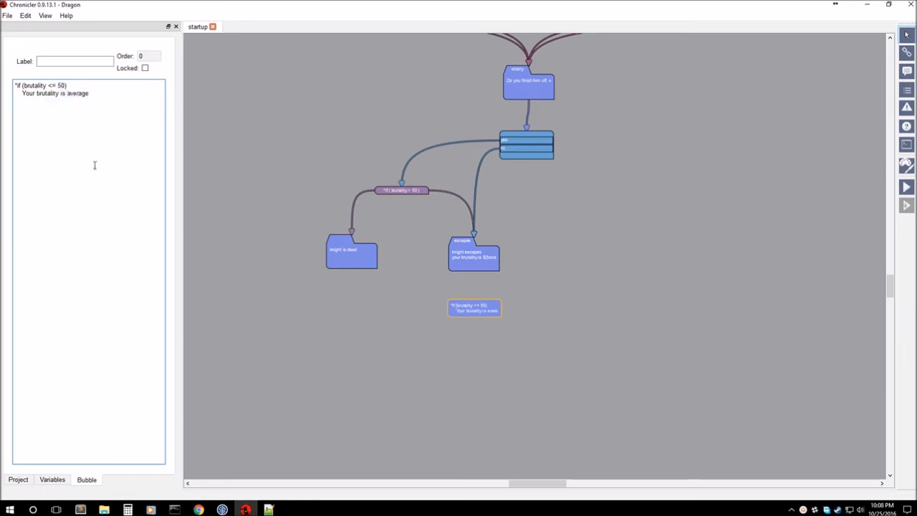
Step: Add the branch "*elseif (brutality > 50)" with the indented line "Your brutality is excellent"
{"action": "key", "text": "Return"}
{"action": "type", "text": "*"}
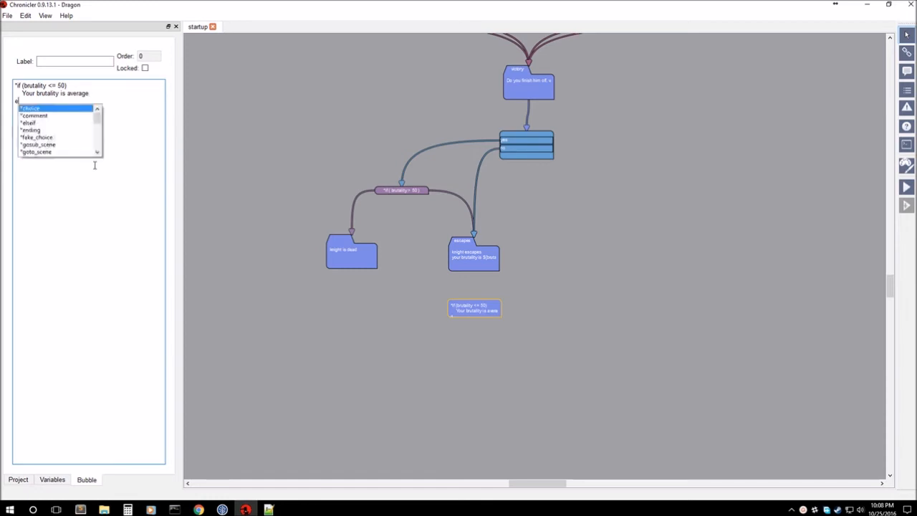
{"action": "type", "text": "el"}
{"action": "key", "text": "Return"}
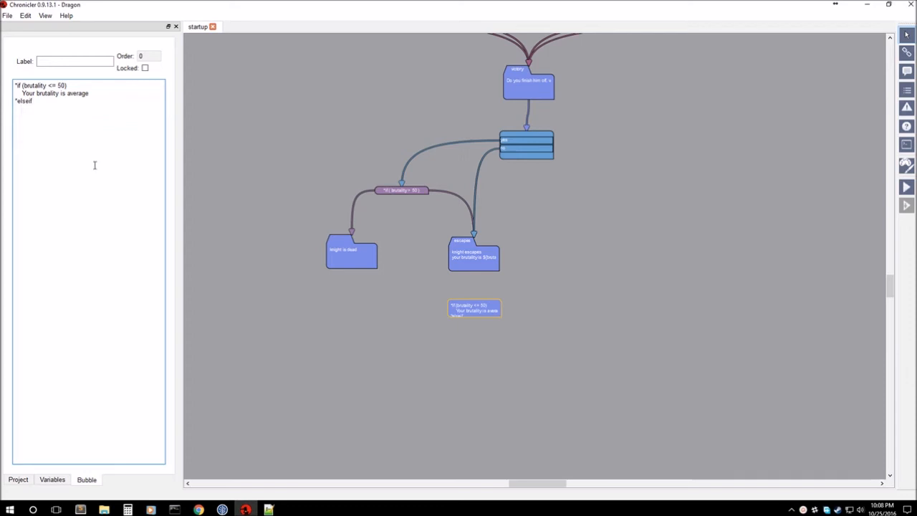
{"action": "type", "text": "(brutality > 50)   Your burta"}
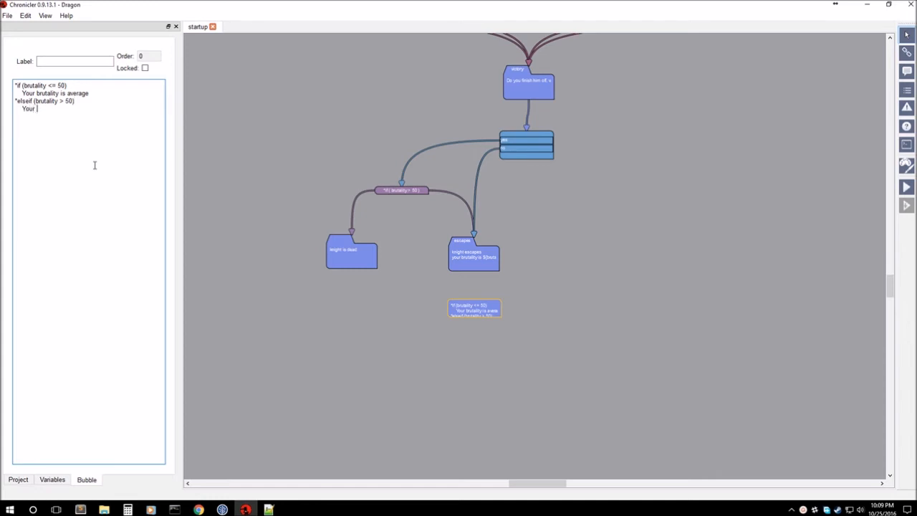
{"action": "key", "text": "BackSpace"}
{"action": "key", "text": "BackSpace"}
{"action": "type", "text": "rutality is"}
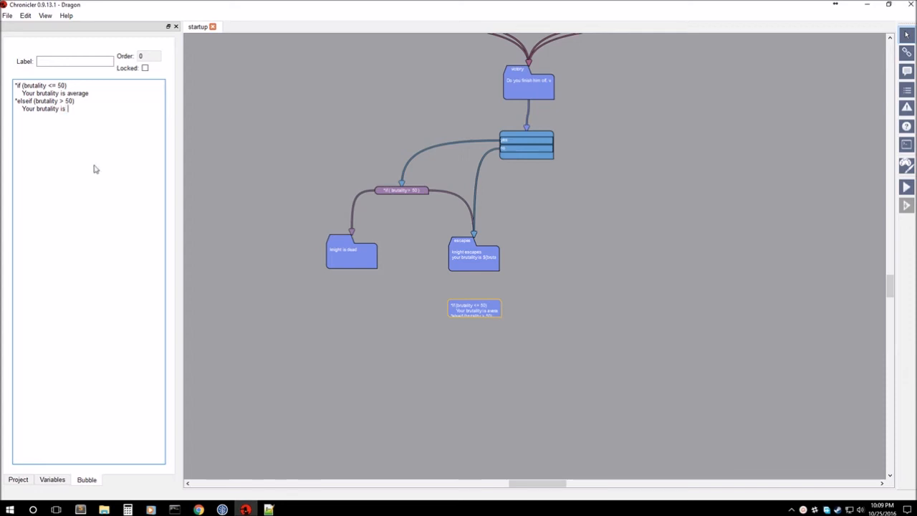
{"action": "type", "text": "ex"}
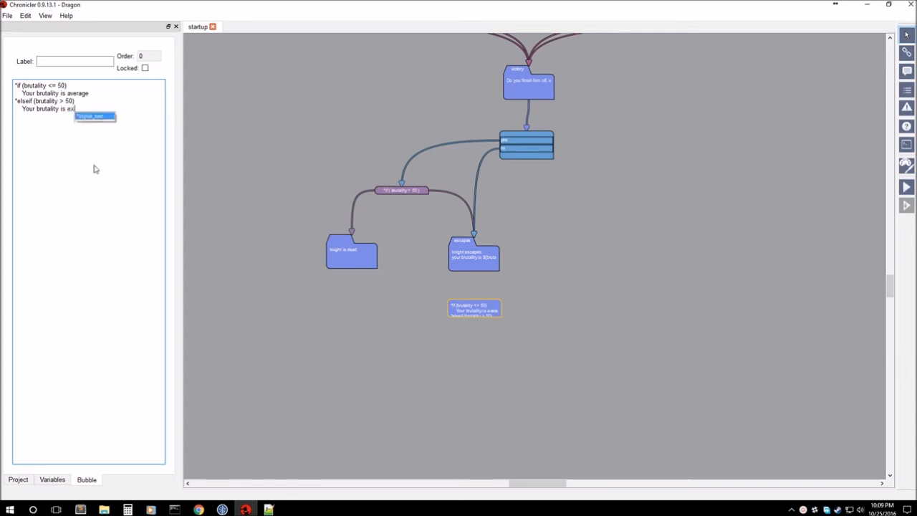
{"action": "type", "text": "cellent"}
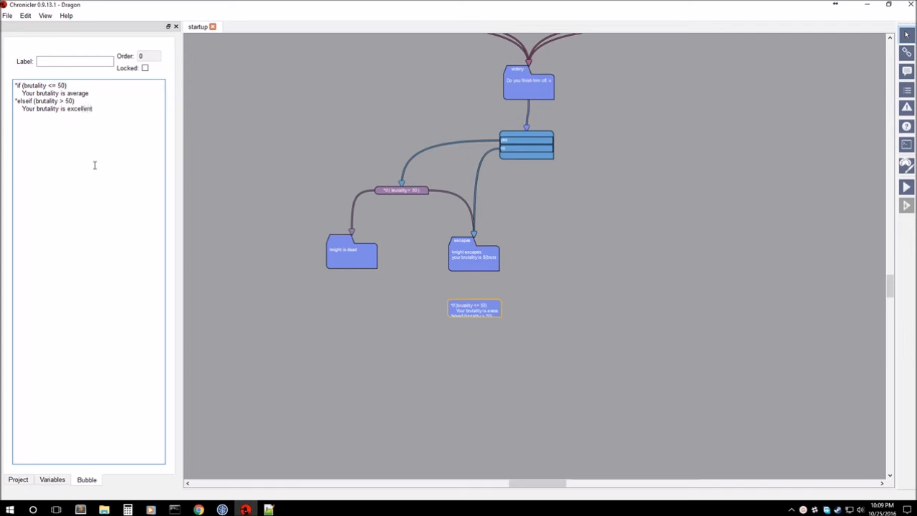
Step: Add an *else branch with the indented line "Your brutality is dismal" and end all three brutality sentences with a period
{"action": "key", "text": "Return"}
{"action": "type", "text": "el"}
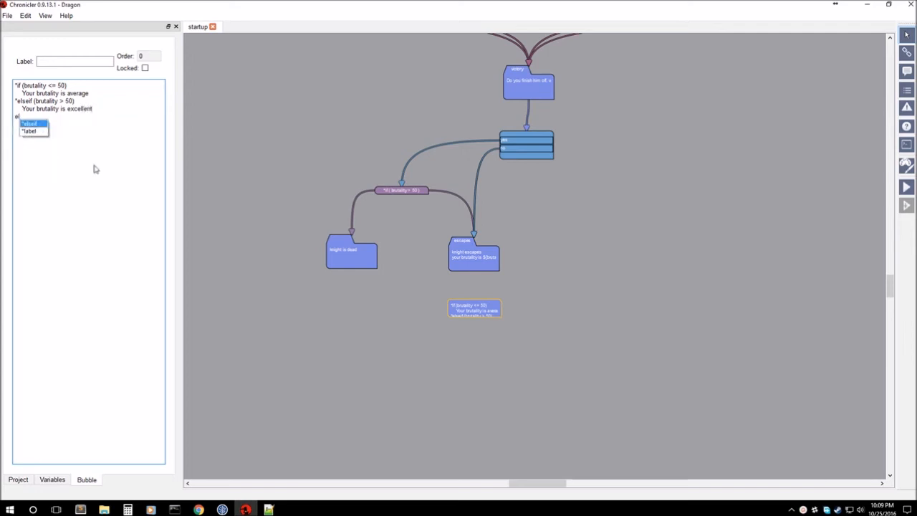
{"action": "type", "text": "se"}
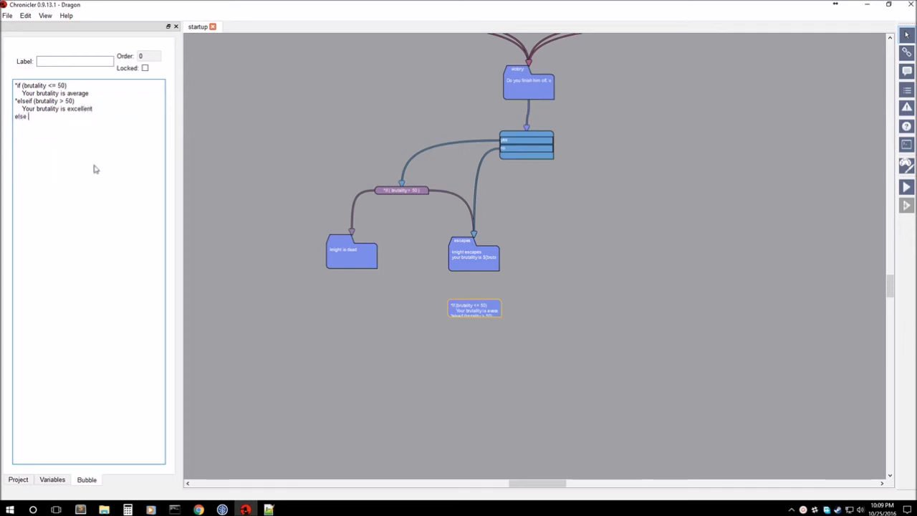
{"action": "key", "text": "BackSpace"}
{"action": "key", "text": "BackSpace"}
{"action": "key", "text": "BackSpace"}
{"action": "key", "text": "BackSpace"}
{"action": "type", "text": "*else"}
{"action": "key", "text": "BackSpace"}
{"action": "key", "text": "Return"}
{"action": "key", "text": "BackSpace"}
{"action": "key", "text": "BackSpace"}
{"action": "left_click", "coordinate": [94, 166]}
{"action": "key", "text": "Return"}
{"action": "type", "text": "You"}
{"action": "key", "text": "BackSpace"}
{"action": "key", "text": "BackSpace"}
{"action": "type", "text": "lity is dismal"}
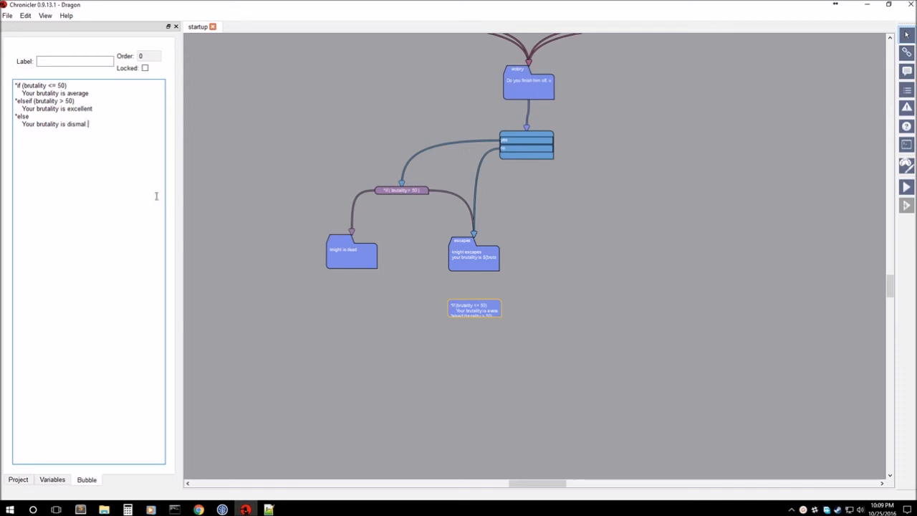
{"action": "left_click", "coordinate": [99, 107]}
{"action": "left_click", "coordinate": [658, 272]}
Step: Enlarge the code bubble until its whole script fits, and move it slightly up and left beneath the escapes bubble
{"action": "scroll", "coordinate": [484, 326], "scroll_direction": "up", "scroll_amount": 3}
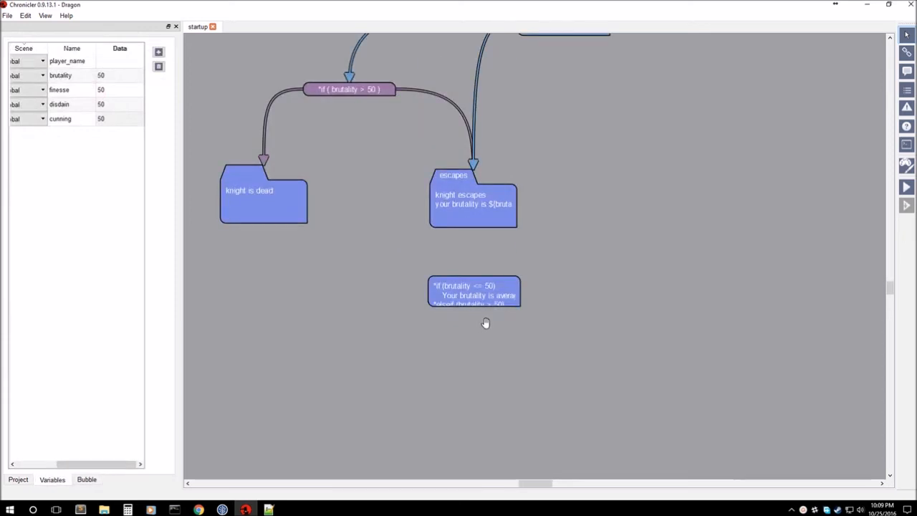
{"action": "left_click", "coordinate": [499, 301]}
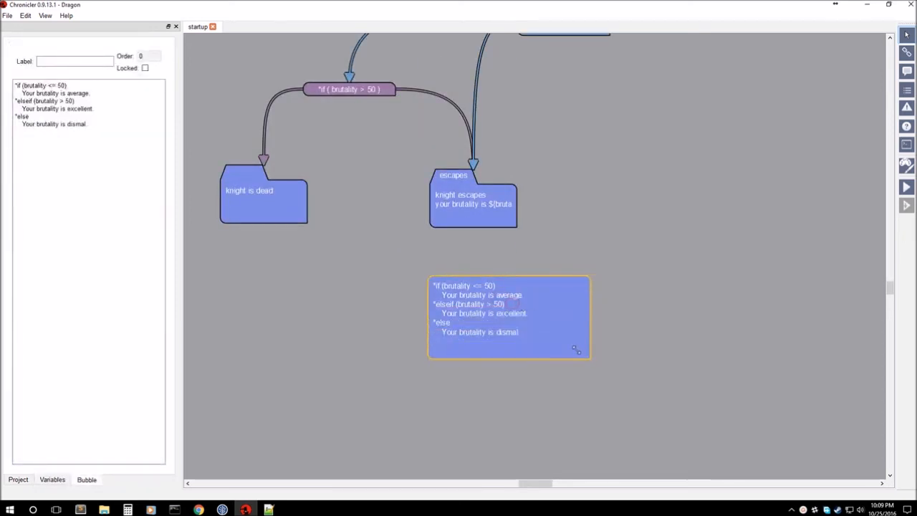
{"action": "left_click_drag", "start_coordinate": [575, 342], "coordinate": [551, 350]}
{"action": "left_click_drag", "start_coordinate": [504, 309], "coordinate": [496, 295]}
Step: Remove the brutality line from the escapes bubble's text, leaving "knight escapes", and link the bubble to the code bubble
{"action": "left_click", "coordinate": [506, 218]}
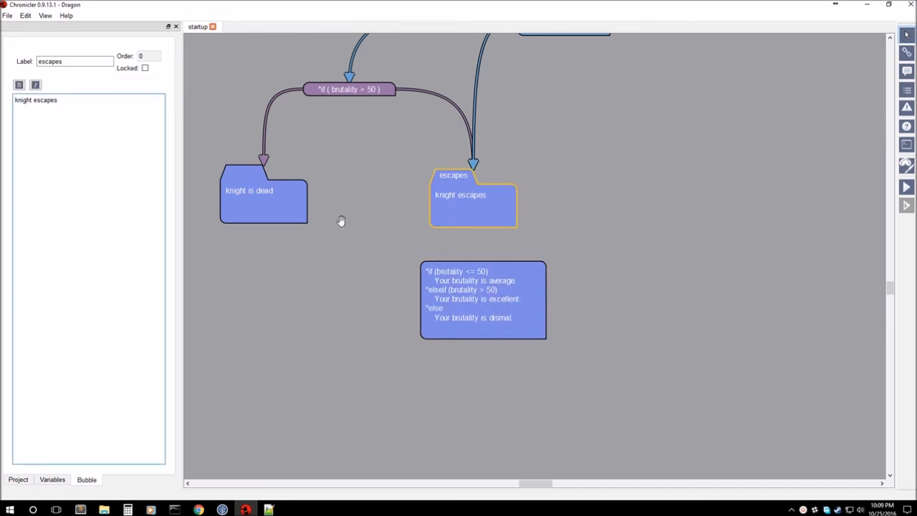
{"action": "left_click", "coordinate": [602, 226]}
{"action": "left_click", "coordinate": [907, 53]}
{"action": "left_click_drag", "start_coordinate": [475, 215], "coordinate": [484, 270]}
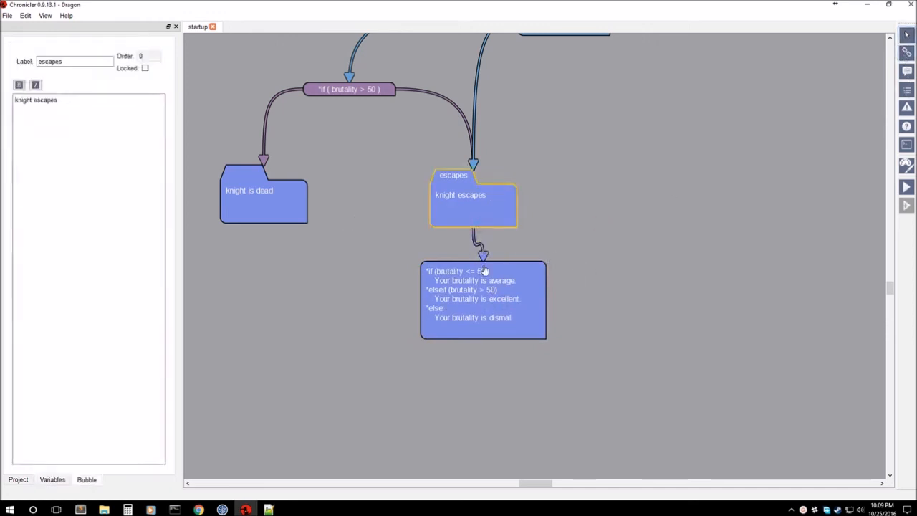
Step: Run the game to test the startup scene, dismissing any alert
{"action": "scroll", "coordinate": [535, 174], "scroll_direction": "down", "scroll_amount": 5}
{"action": "left_click", "coordinate": [535, 175]}
{"action": "scroll", "coordinate": [645, 185], "scroll_direction": "down", "scroll_amount": 3}
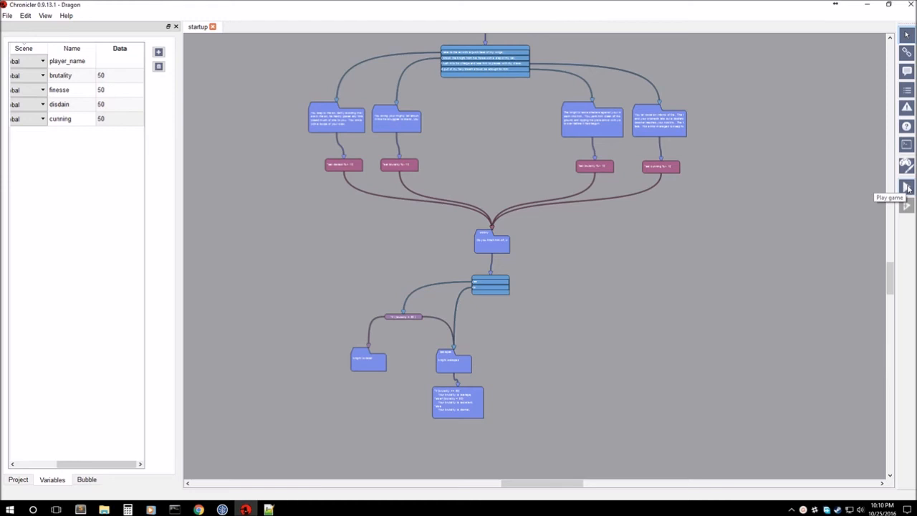
{"action": "left_click", "coordinate": [907, 188]}
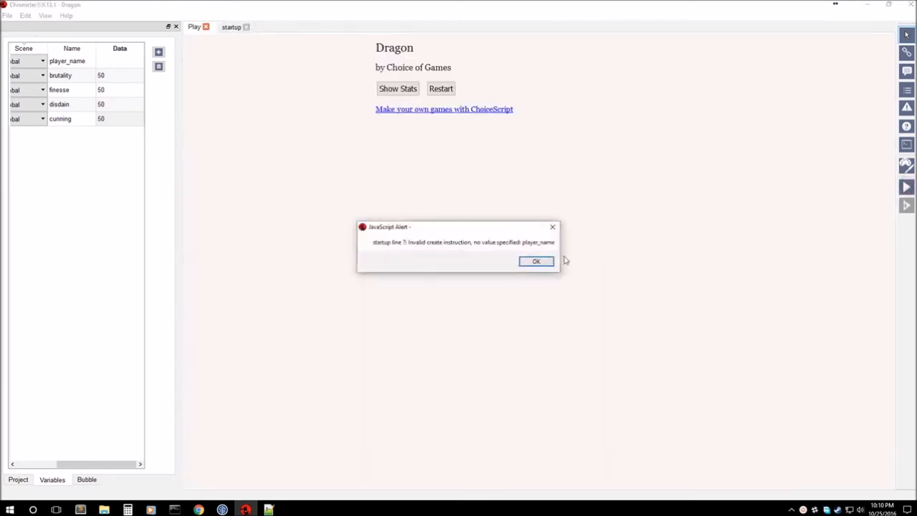
{"action": "left_click", "coordinate": [528, 261]}
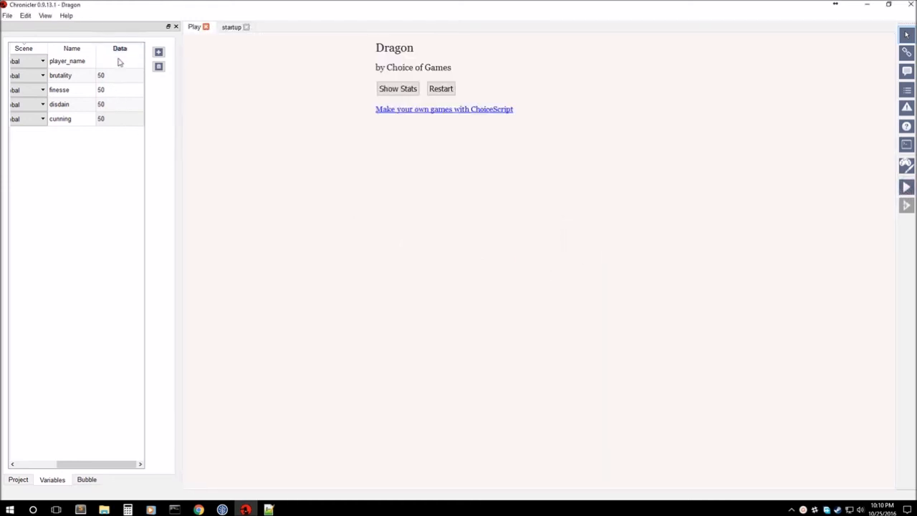
Step: Set the player_name variable's data to an empty string, entered as a pair of double quotes
{"action": "left_click", "coordinate": [120, 67]}
{"action": "left_click", "coordinate": [113, 62]}
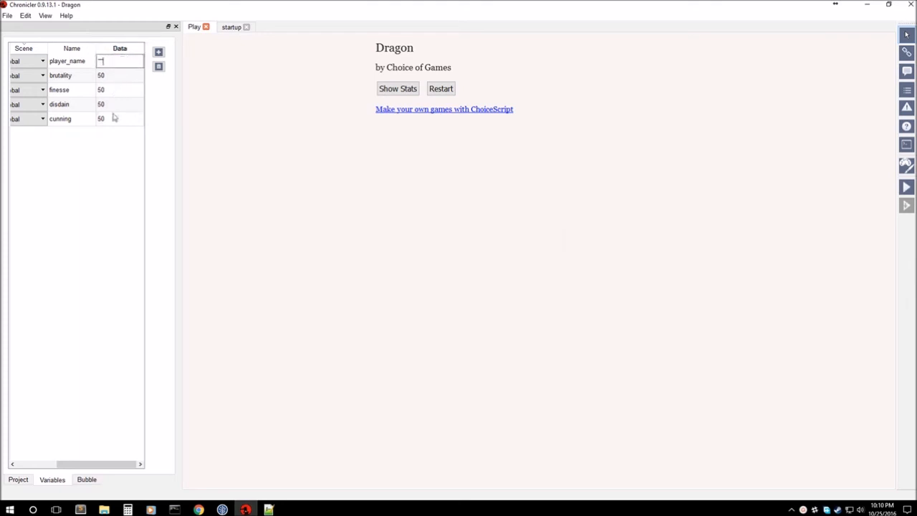
{"action": "left_click", "coordinate": [396, 210]}
Step: Play the game again, taking to the air and answering yes to finishing the knight off, and close the play session
{"action": "left_click", "coordinate": [907, 187]}
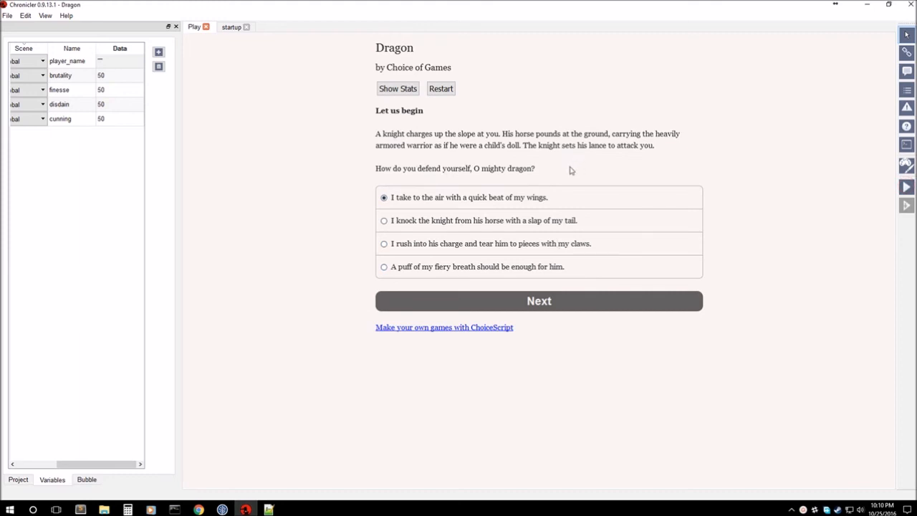
{"action": "left_click", "coordinate": [523, 301]}
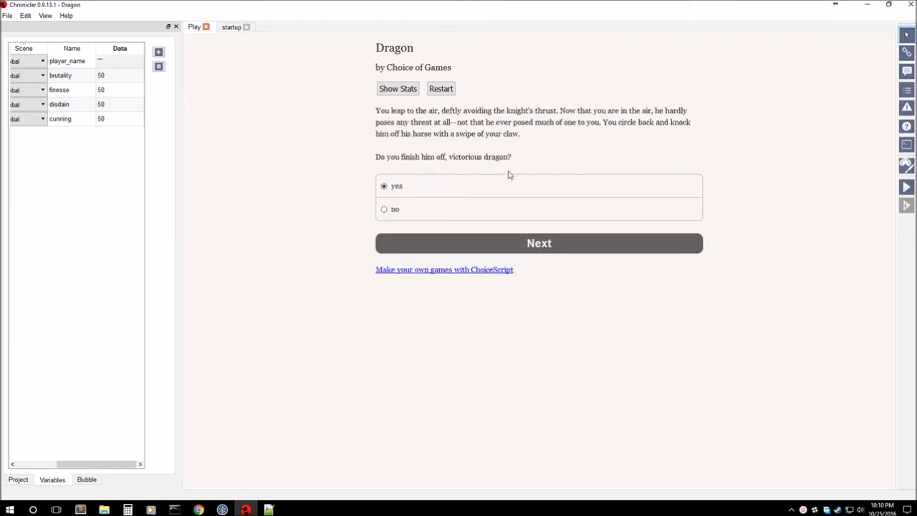
{"action": "left_click", "coordinate": [527, 244]}
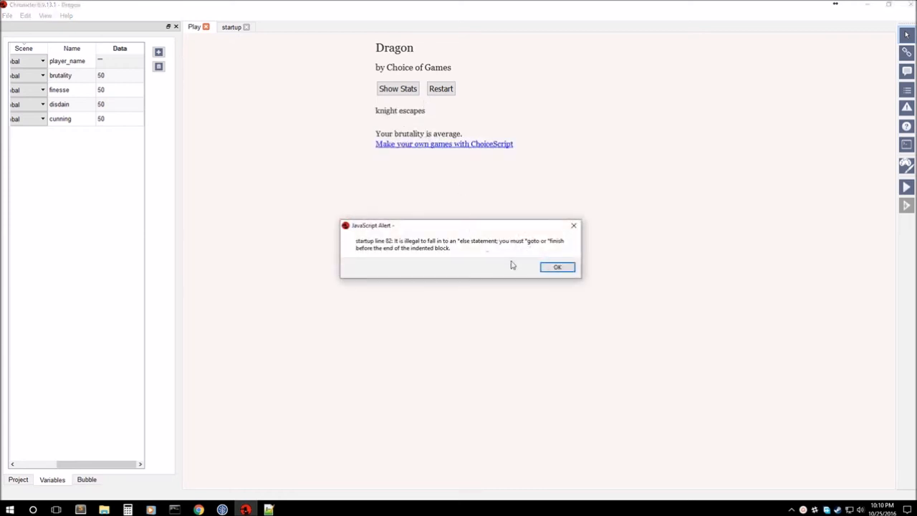
{"action": "left_click", "coordinate": [557, 268]}
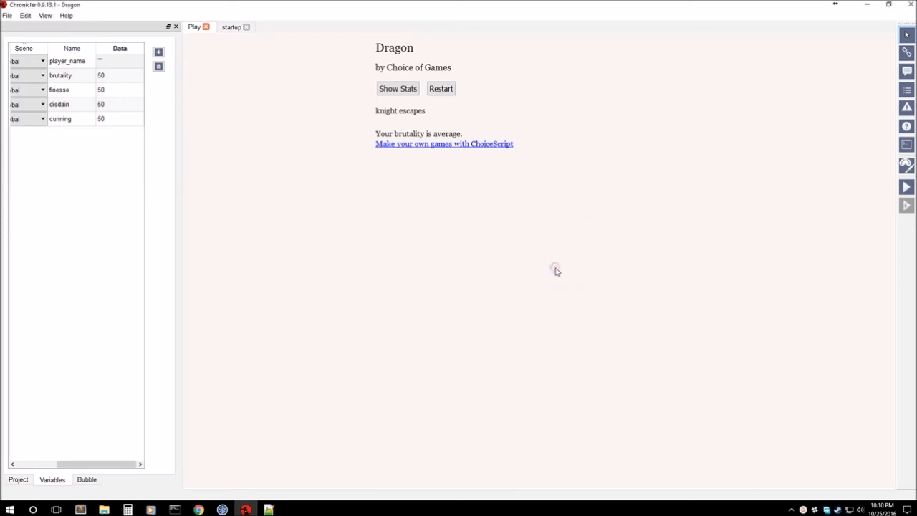
{"action": "left_click", "coordinate": [206, 27]}
Step: Add an indented *finish line at the end of the *if, *elseif and *else branches in the code bubble
{"action": "left_click", "coordinate": [461, 326]}
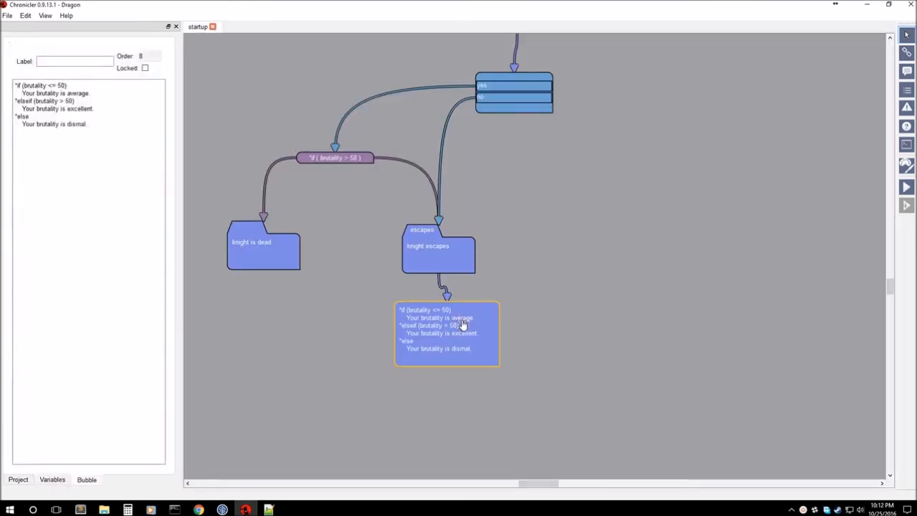
{"action": "left_click", "coordinate": [112, 96]}
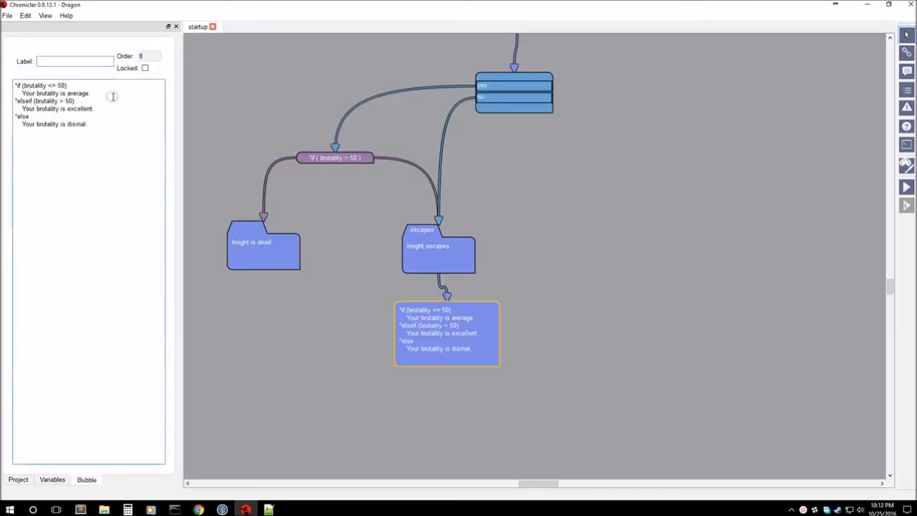
{"action": "key", "text": "Return"}
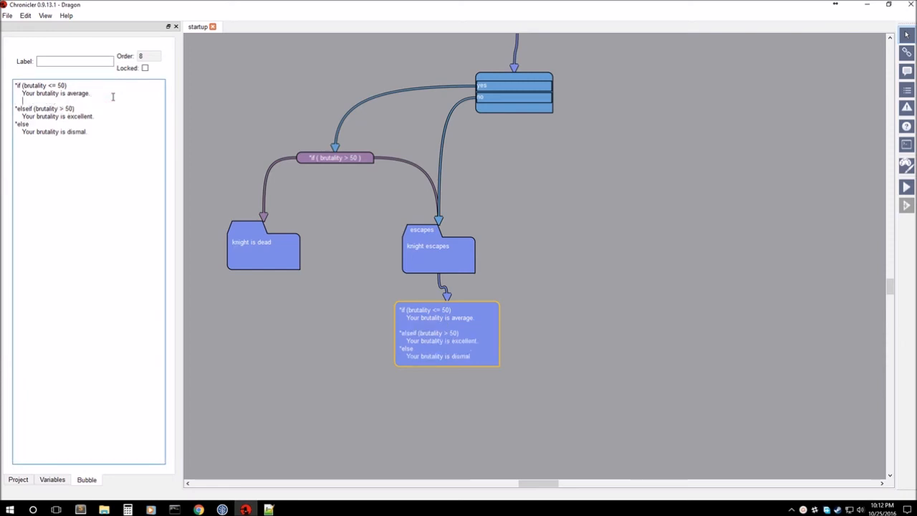
{"action": "type", "text": "*finish"}
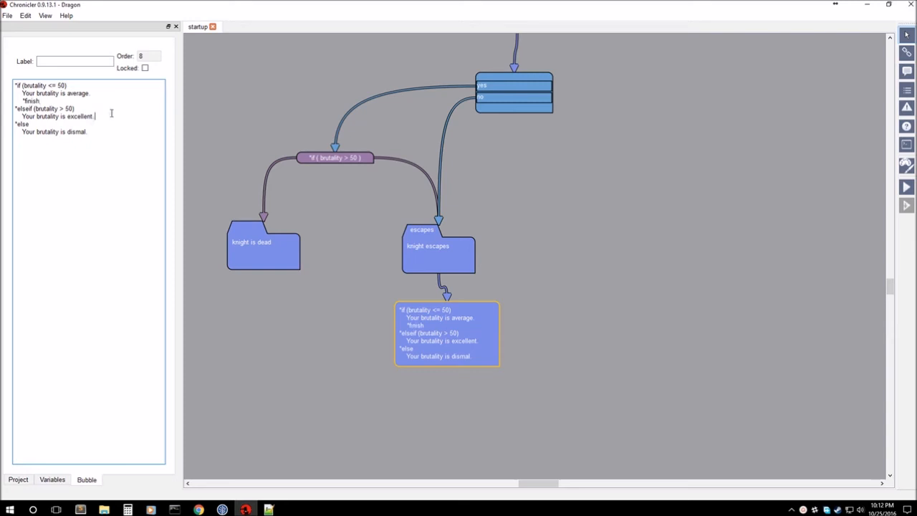
{"action": "key", "text": "Return"}
{"action": "type", "text": "*finish"}
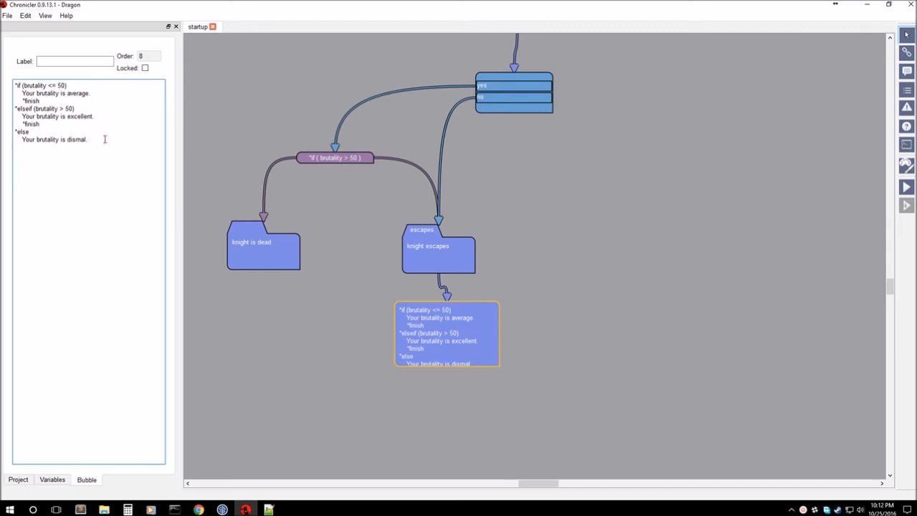
{"action": "type", "text": "nish"}
{"action": "left_click", "coordinate": [528, 304]}
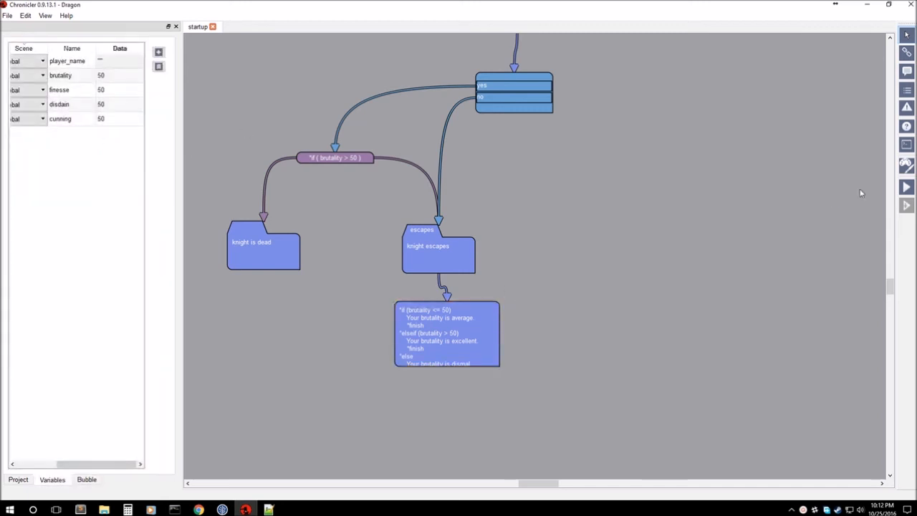
Step: Play the game, taking to the air and answering yes to finishing the knight off, and check the ending's brutality line
{"action": "left_click", "coordinate": [905, 187]}
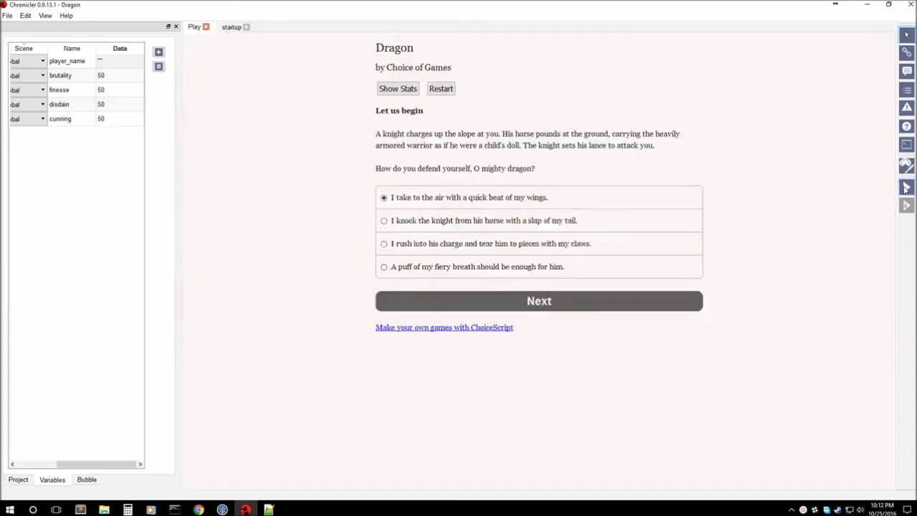
{"action": "left_click", "coordinate": [530, 301]}
{"action": "left_click", "coordinate": [484, 250]}
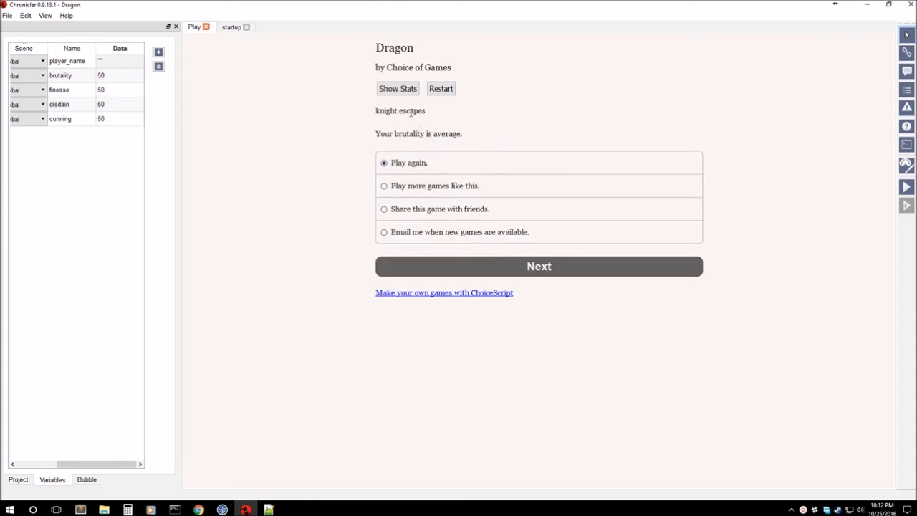
{"action": "left_click_drag", "start_coordinate": [376, 132], "coordinate": [466, 133]}
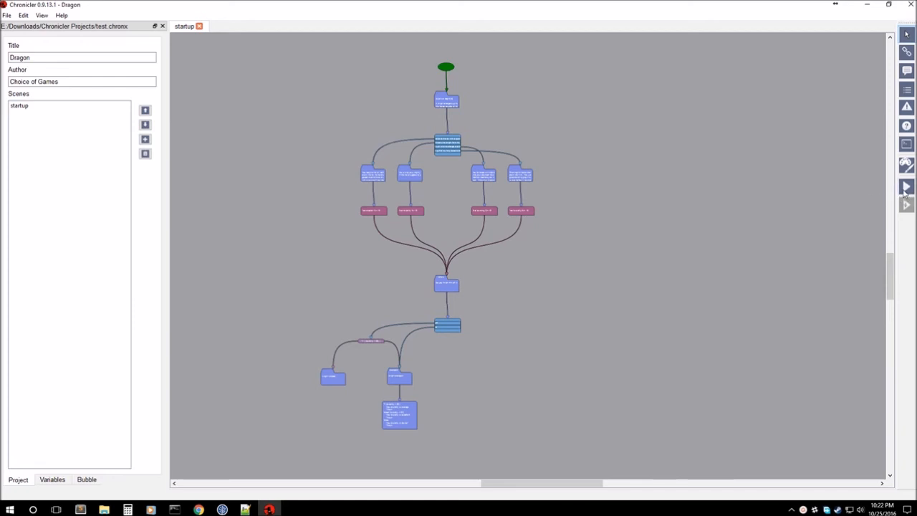
Step: Examine the brutality *if, *elseif and *else branches in the code bubble under the knight escapes bubble and the flow leading to it
{"action": "left_click", "coordinate": [5, 15]}
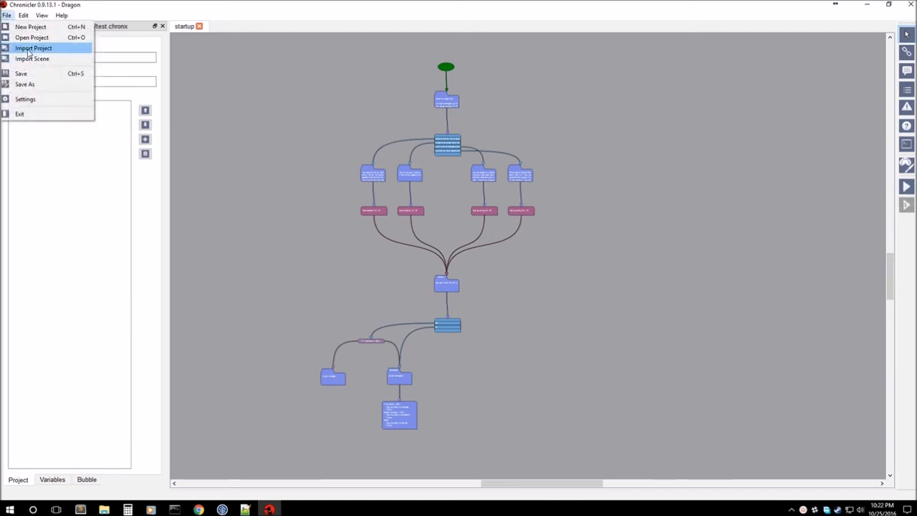
{"action": "left_click", "coordinate": [354, 269]}
{"action": "left_click_drag", "start_coordinate": [402, 313], "coordinate": [442, 205]}
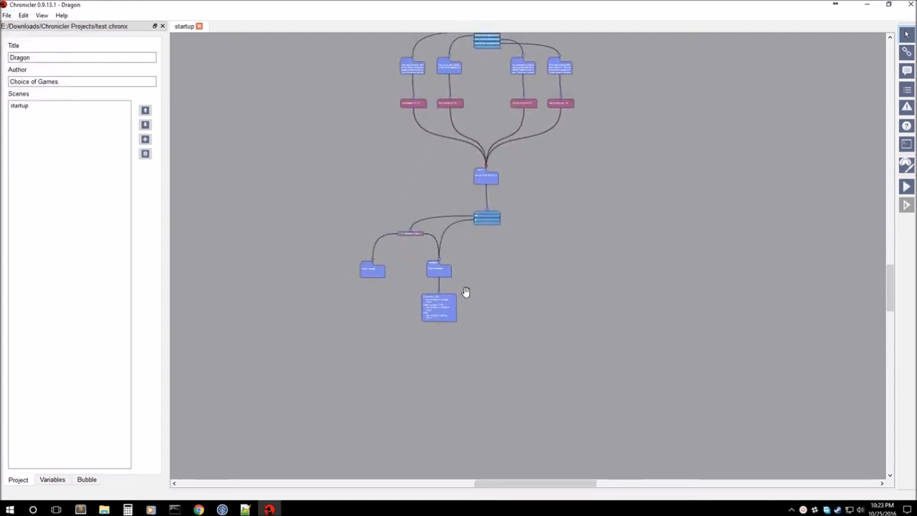
{"action": "scroll", "coordinate": [442, 318], "scroll_direction": "up", "scroll_amount": 5}
{"action": "left_click", "coordinate": [433, 292]}
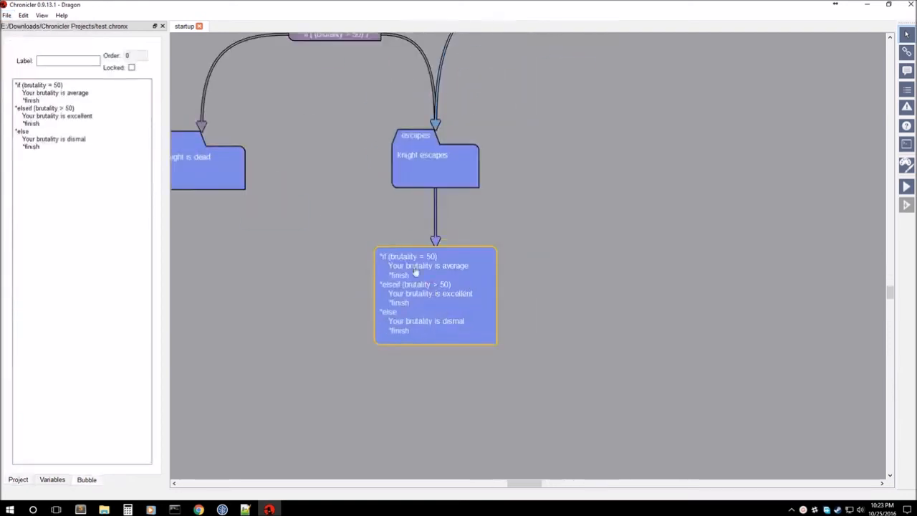
{"action": "left_click", "coordinate": [520, 320]}
{"action": "scroll", "coordinate": [542, 287], "scroll_direction": "down", "scroll_amount": 3}
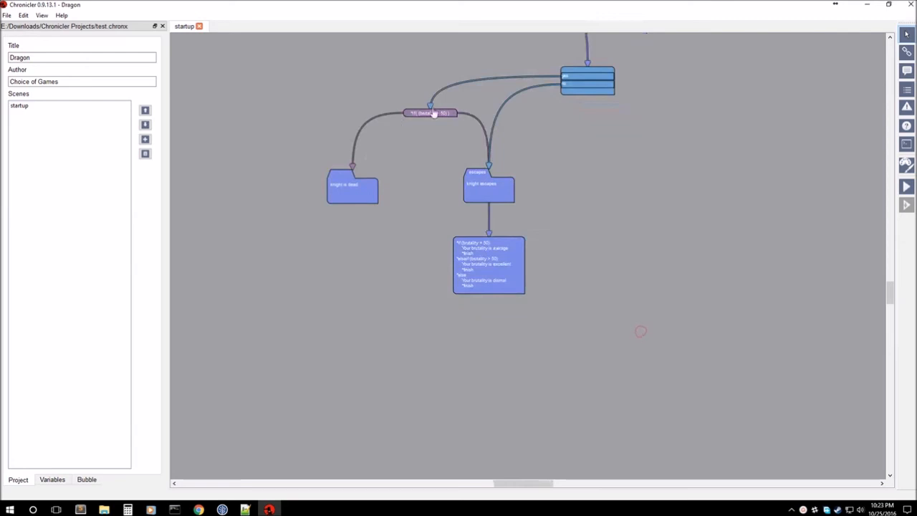
{"action": "scroll", "coordinate": [501, 280], "scroll_direction": "up", "scroll_amount": 5}
{"action": "left_click", "coordinate": [505, 268]}
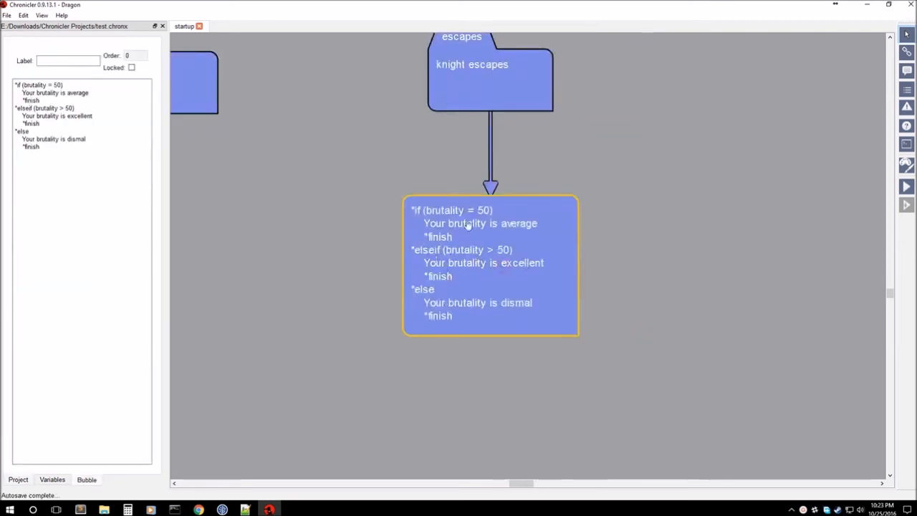
{"action": "left_click", "coordinate": [551, 153]}
{"action": "left_click_drag", "start_coordinate": [597, 132], "coordinate": [572, 219]}
{"action": "scroll", "coordinate": [572, 218], "scroll_direction": "down", "scroll_amount": 1}
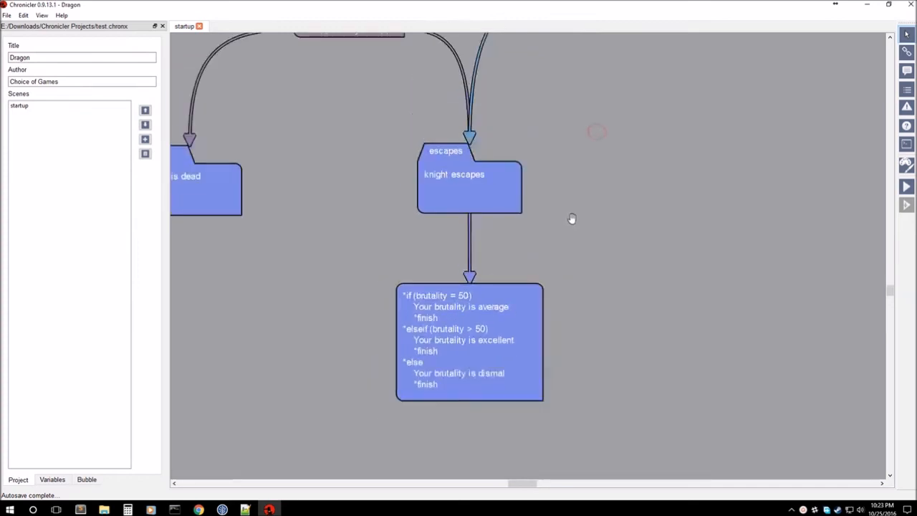
{"action": "scroll", "coordinate": [571, 219], "scroll_direction": "down", "scroll_amount": 6}
{"action": "left_click_drag", "start_coordinate": [557, 217], "coordinate": [552, 224]}
{"action": "scroll", "coordinate": [552, 224], "scroll_direction": "down", "scroll_amount": 1}
{"action": "left_click_drag", "start_coordinate": [600, 155], "coordinate": [569, 202]}
{"action": "left_click_drag", "start_coordinate": [579, 237], "coordinate": [570, 216]}
Step: Save the project under the new name dragon.chronx in the Chronicler Projects folder
{"action": "left_click", "coordinate": [6, 15]}
{"action": "left_click", "coordinate": [37, 83]}
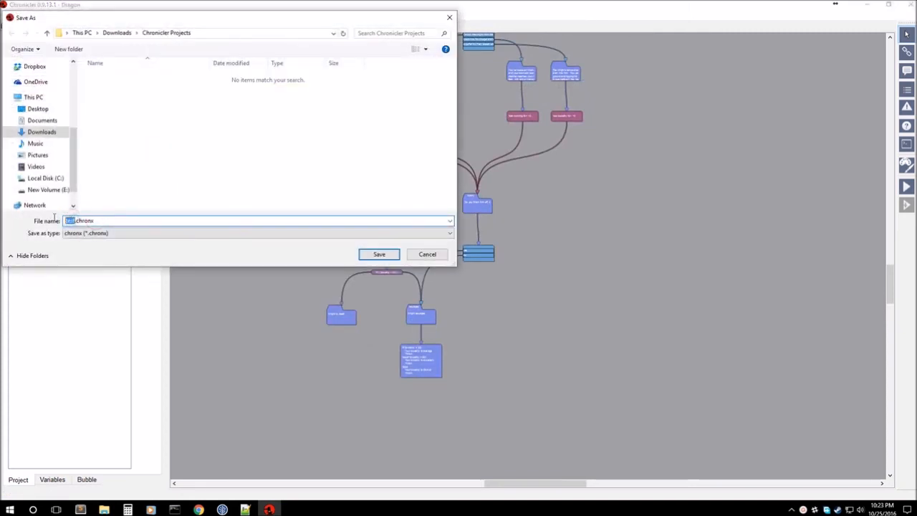
{"action": "type", "text": "dragon"}
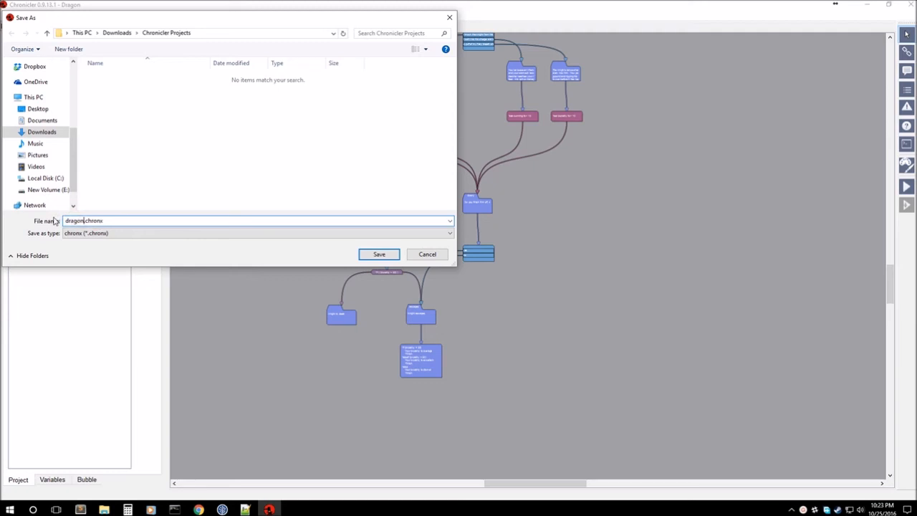
{"action": "left_click", "coordinate": [378, 255]}
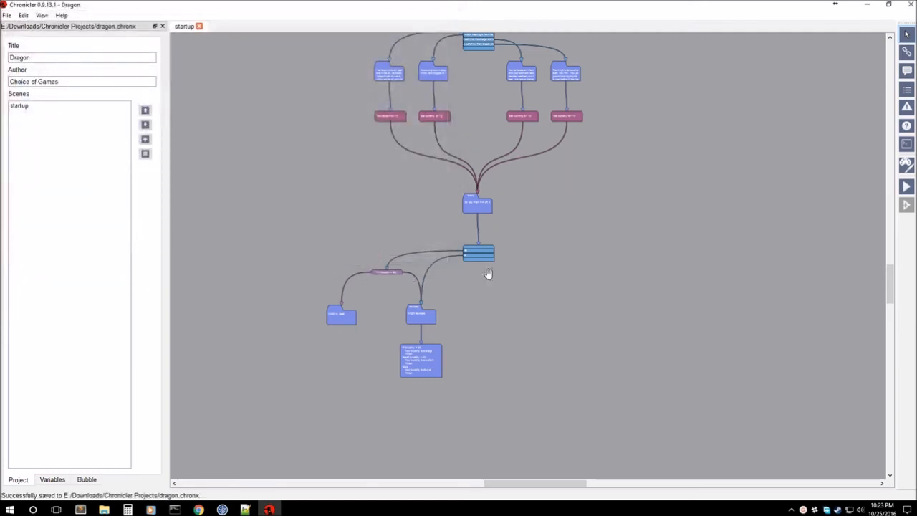
Step: Switch to File Explorer and inspect the Chronicler Projects folder in Downloads, including its backups and scenes subfolders
{"action": "left_click", "coordinate": [104, 509]}
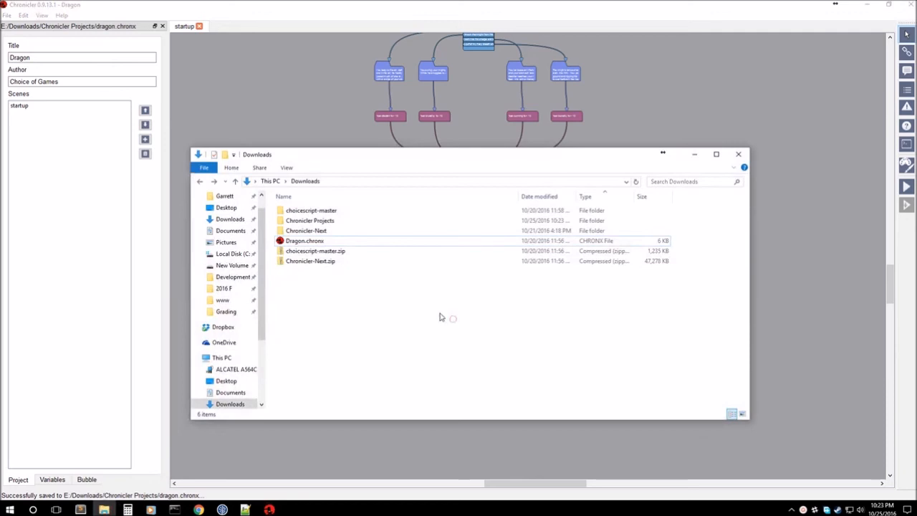
{"action": "left_click", "coordinate": [332, 225]}
{"action": "double_click", "coordinate": [333, 223]}
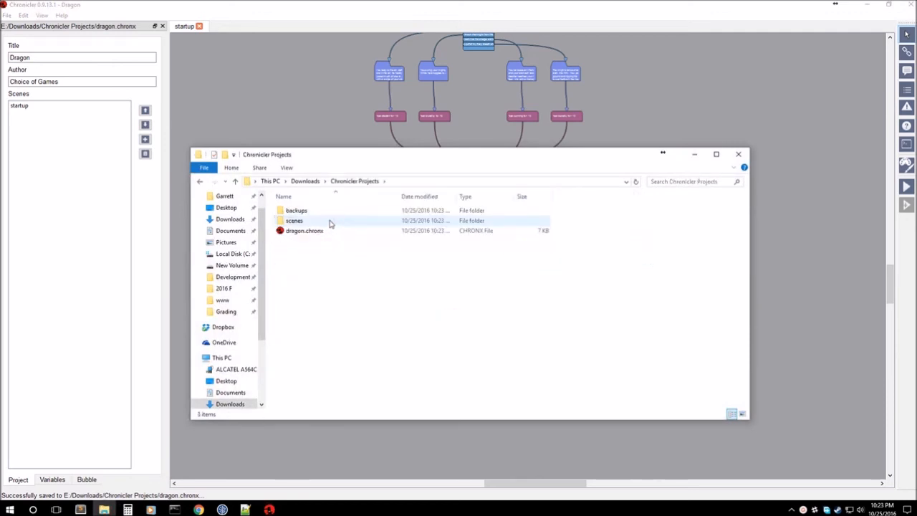
{"action": "double_click", "coordinate": [318, 210]}
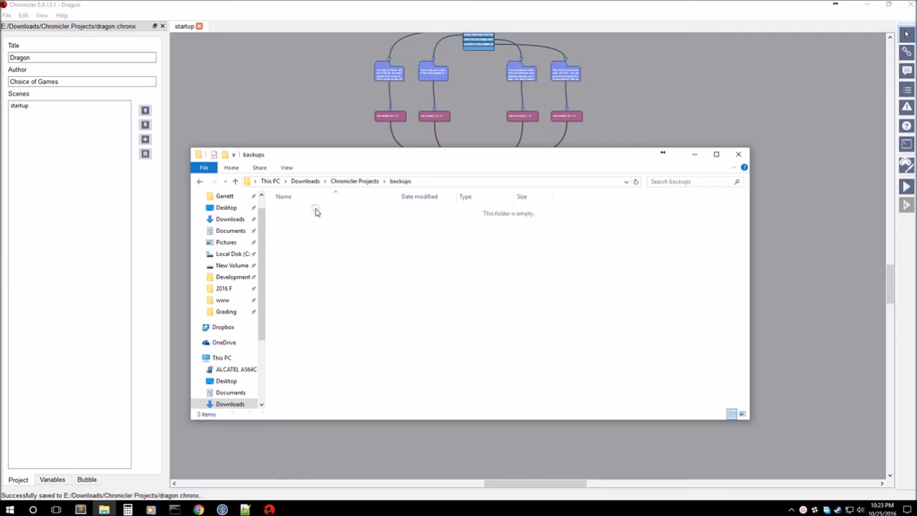
{"action": "key", "text": "alt+Left"}
{"action": "double_click", "coordinate": [293, 222]}
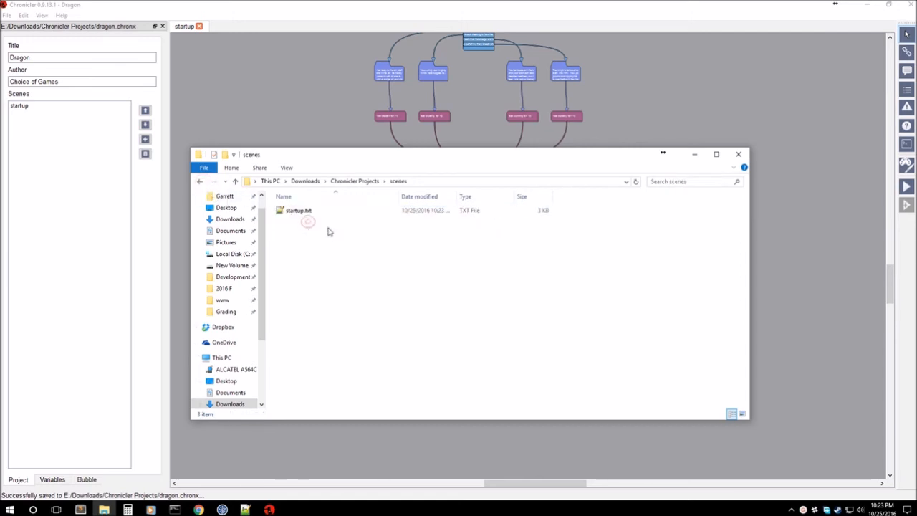
Step: Open startup.txt from the scenes folder in Notepad++, read through the generated ChoiceScript code and close the editor
{"action": "double_click", "coordinate": [320, 214]}
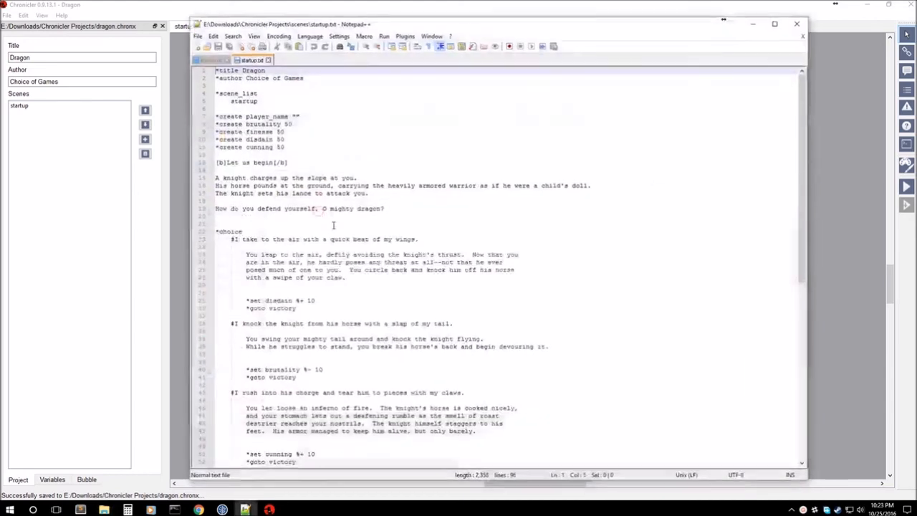
{"action": "scroll", "coordinate": [375, 230], "scroll_direction": "down", "scroll_amount": 1}
{"action": "scroll", "coordinate": [376, 230], "scroll_direction": "down", "scroll_amount": 13}
{"action": "scroll", "coordinate": [375, 231], "scroll_direction": "up", "scroll_amount": 14}
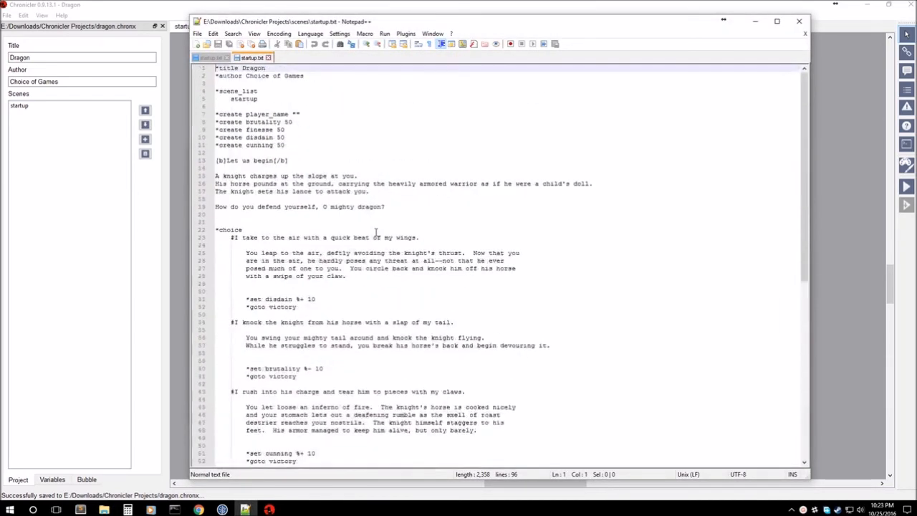
{"action": "left_click", "coordinate": [800, 21]}
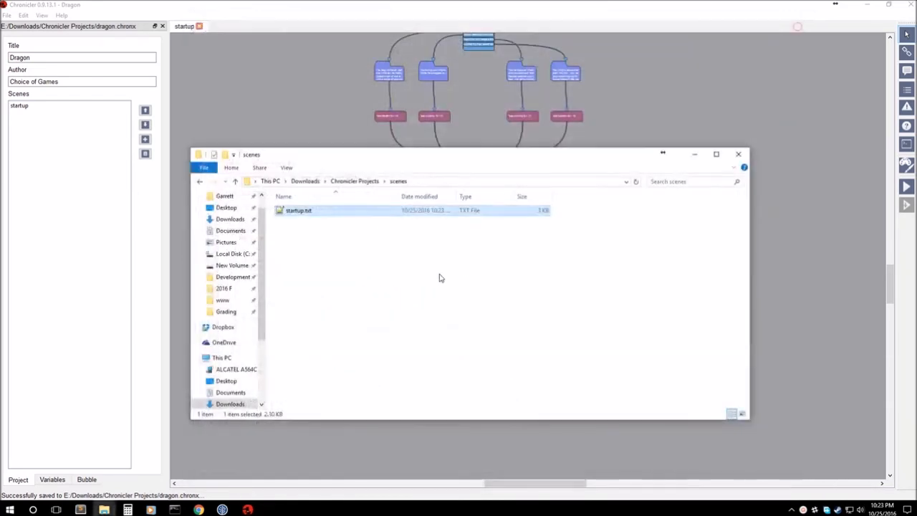
Step: Go back to the project folder, check the backups subfolder once more and close the File Explorer window
{"action": "left_click", "coordinate": [200, 181]}
{"action": "double_click", "coordinate": [320, 212]}
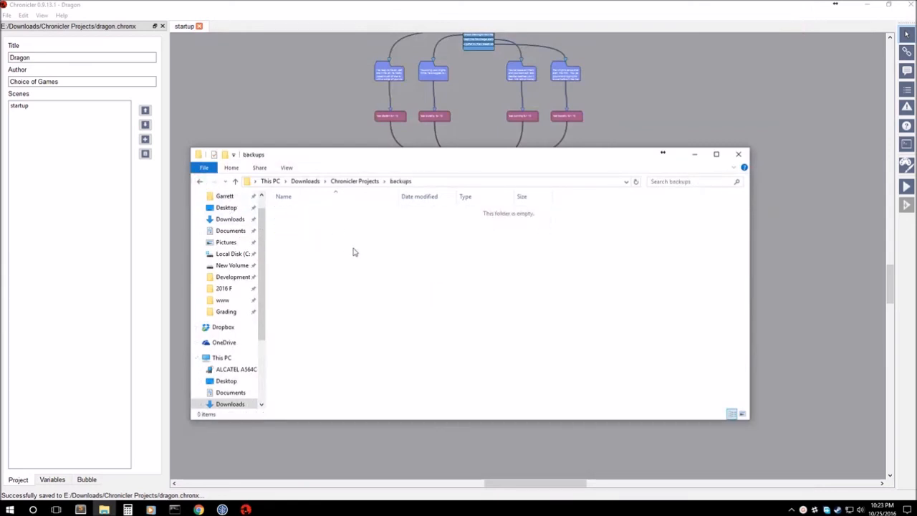
{"action": "left_click", "coordinate": [745, 153]}
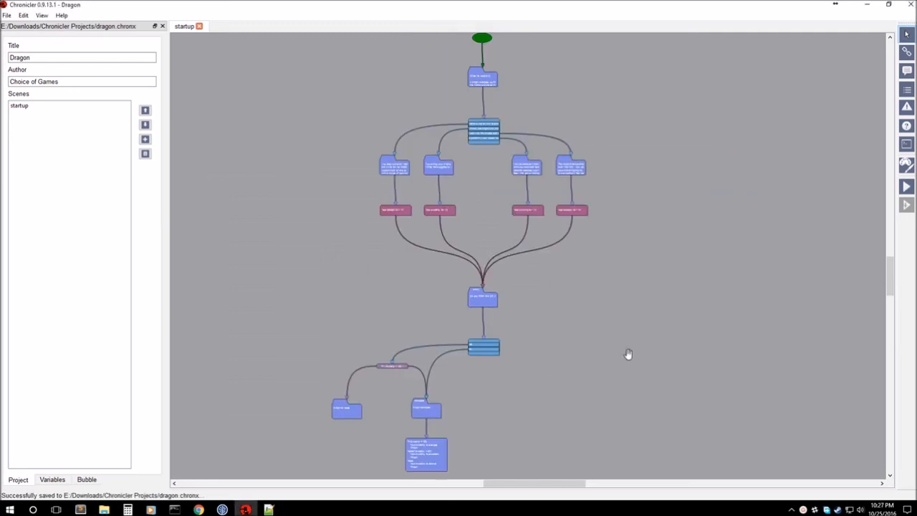
Step: Play the game in Chronicler, rushing into the knight's charge with claws and answering yes to finishing him off
{"action": "left_click", "coordinate": [906, 187]}
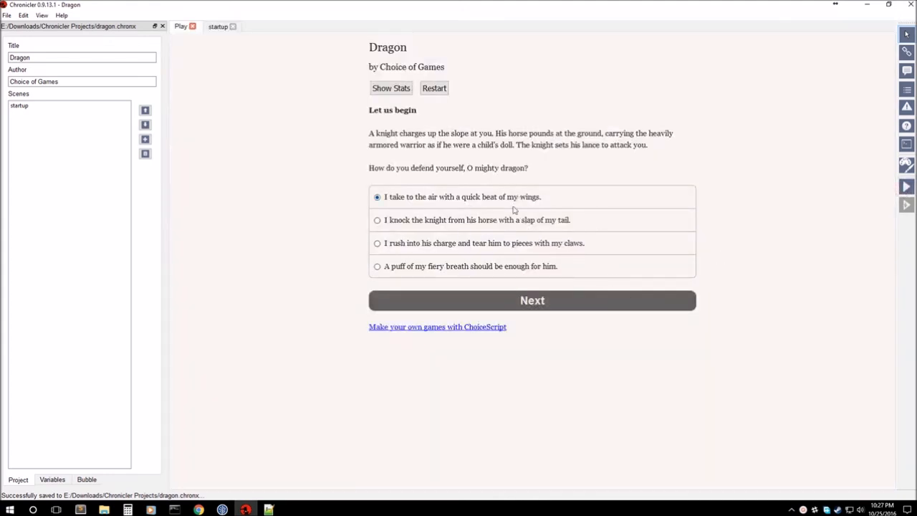
{"action": "left_click", "coordinate": [502, 246]}
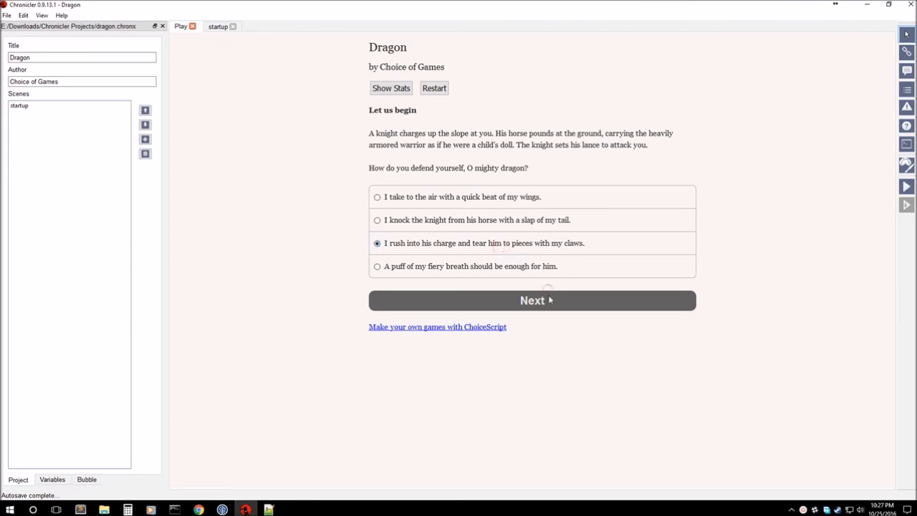
{"action": "left_click", "coordinate": [548, 299]}
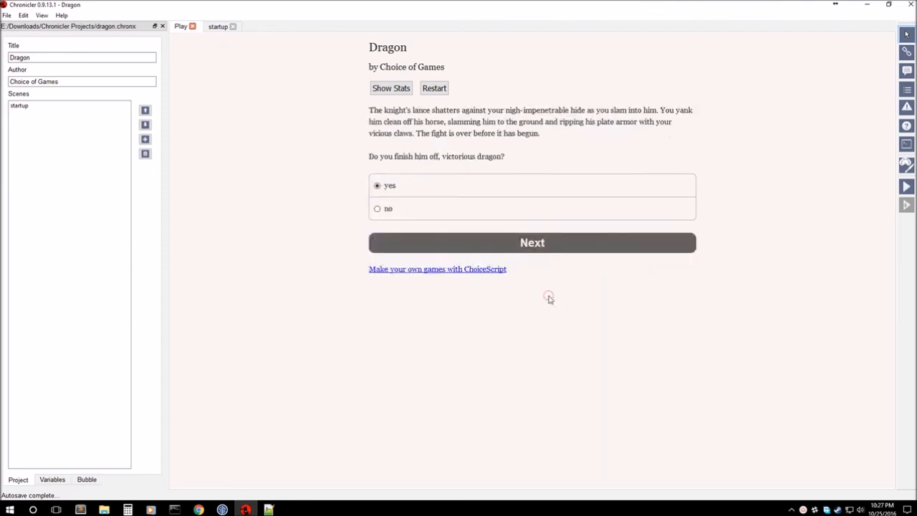
{"action": "left_click", "coordinate": [541, 245]}
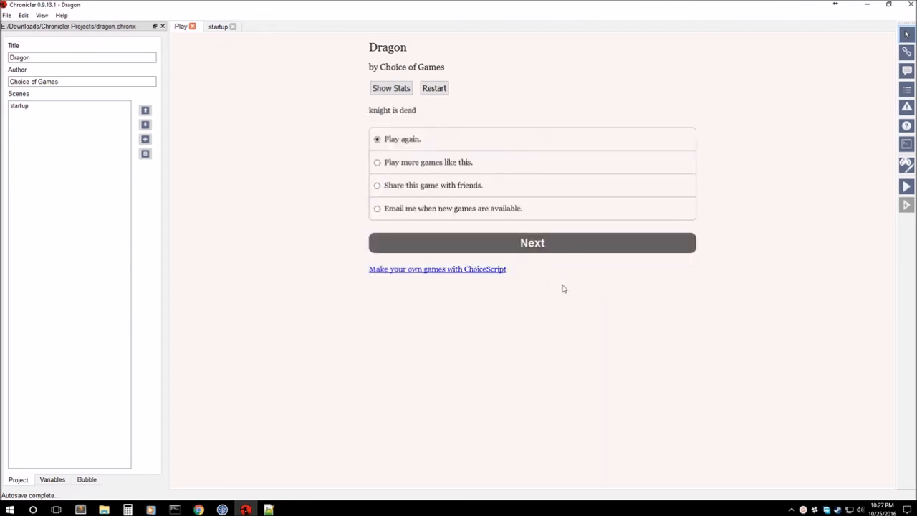
Step: Play again, rushing into the knight's charge with claws but answering no to finishing him off
{"action": "left_click", "coordinate": [566, 246]}
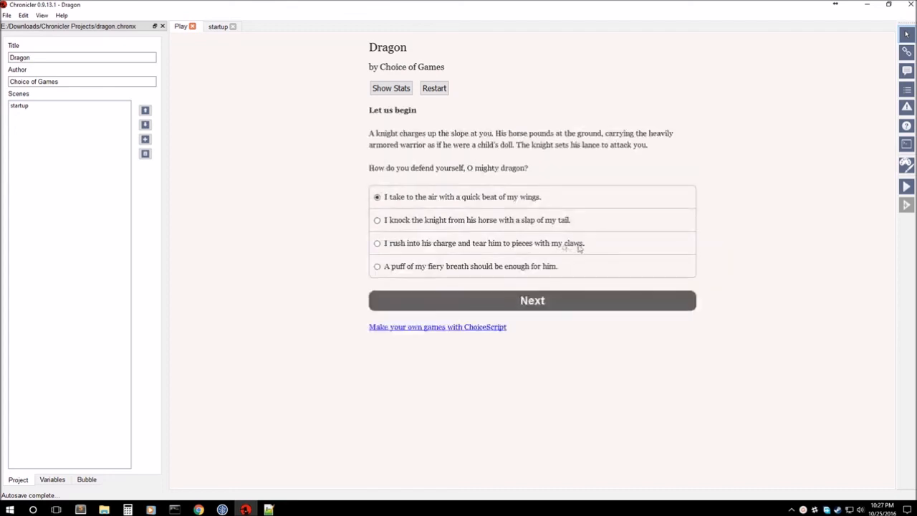
{"action": "left_click", "coordinate": [534, 245]}
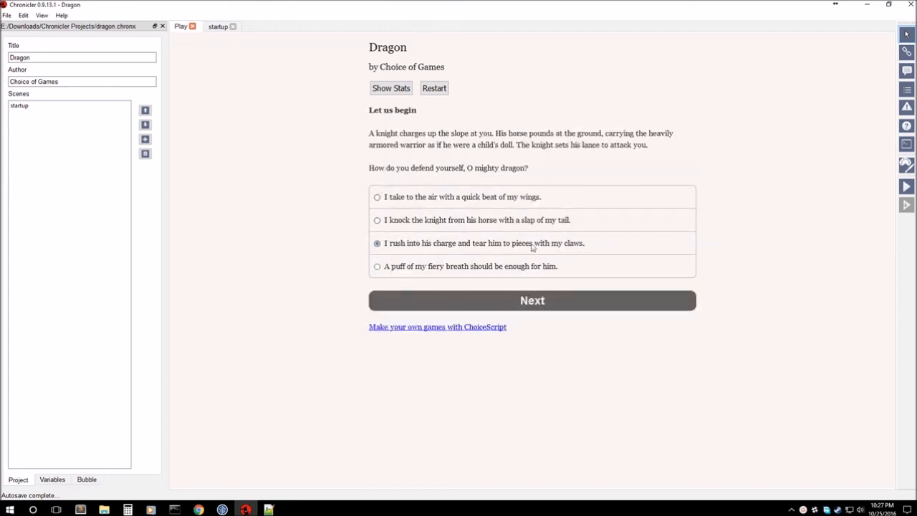
{"action": "left_click", "coordinate": [571, 309]}
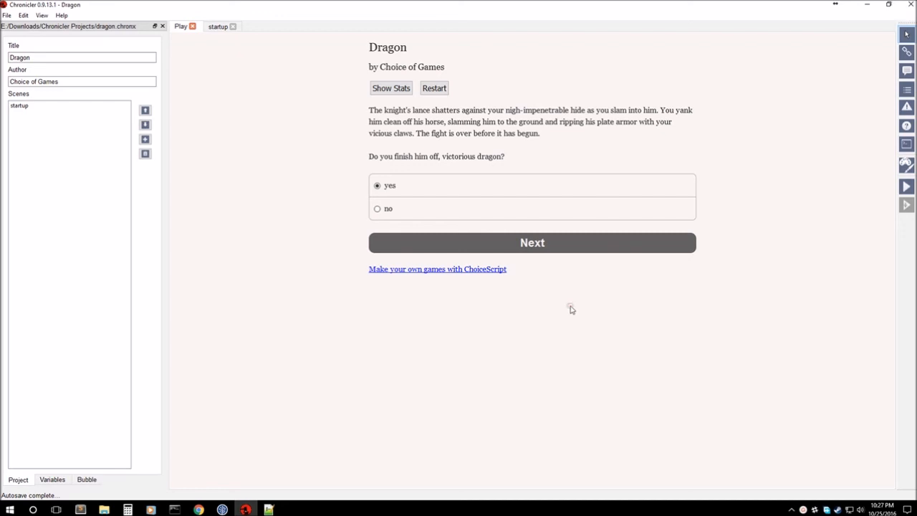
{"action": "left_click", "coordinate": [532, 212]}
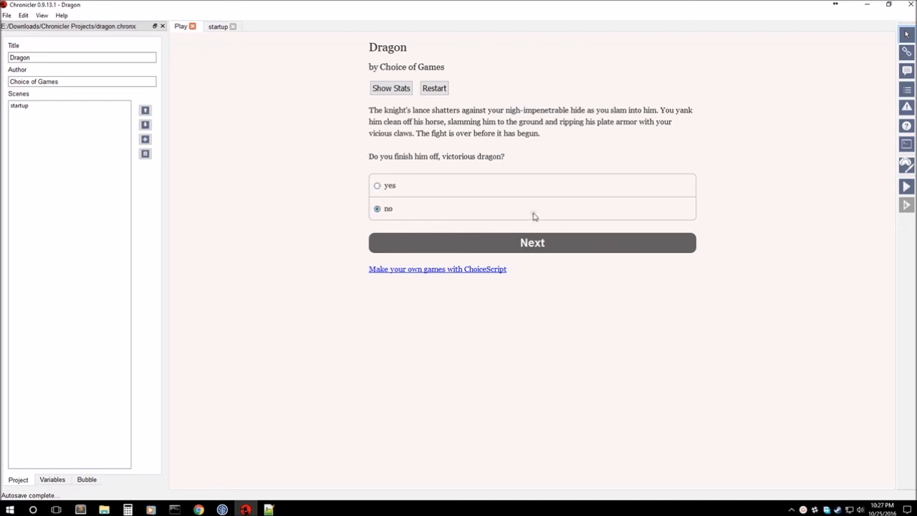
{"action": "left_click", "coordinate": [556, 255]}
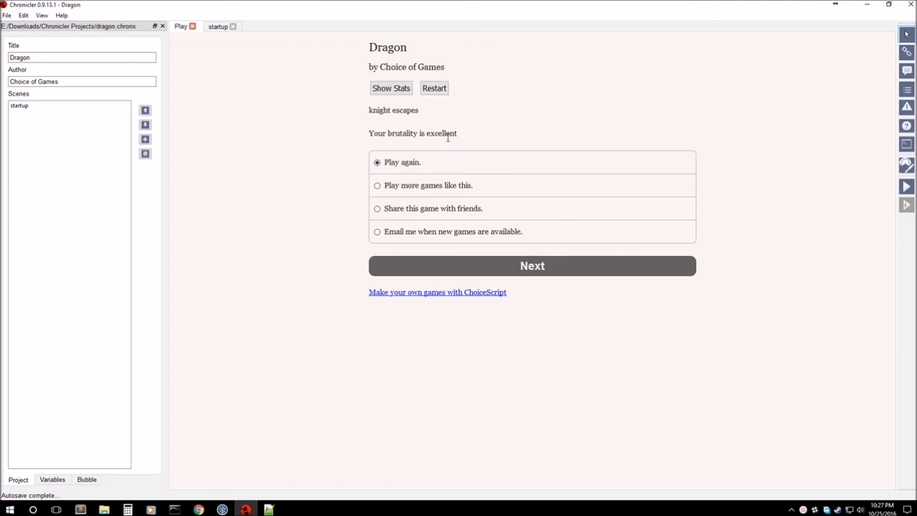
Step: Play again, knocking the knight from his horse with a tail slap through to the ending, and close the play session
{"action": "left_click", "coordinate": [616, 272]}
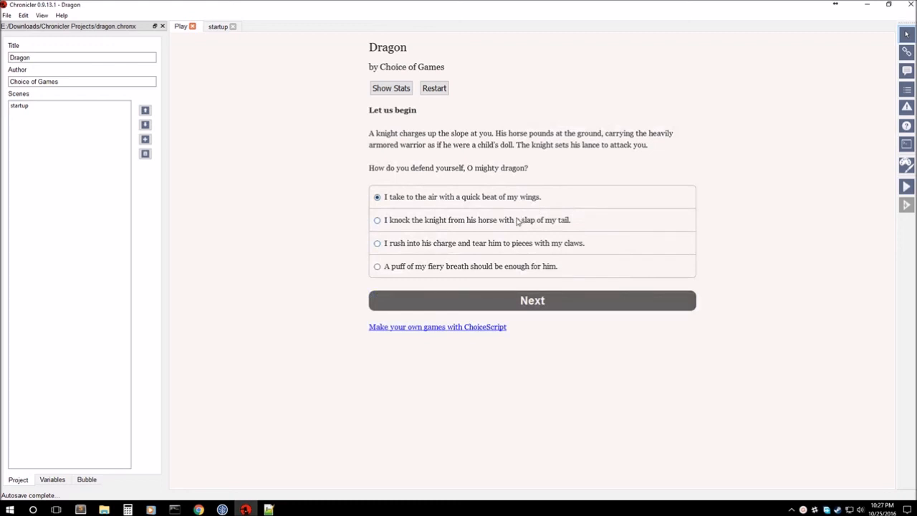
{"action": "left_click", "coordinate": [584, 304]}
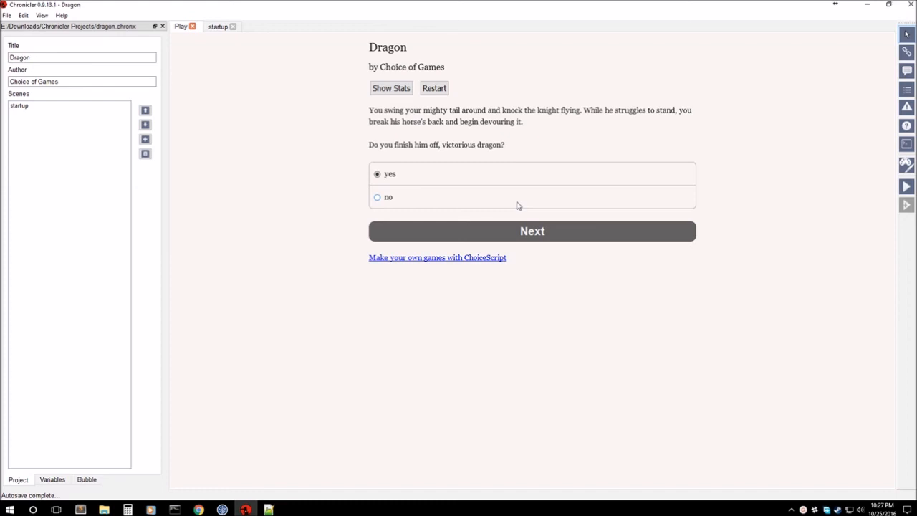
{"action": "left_click", "coordinate": [543, 232]}
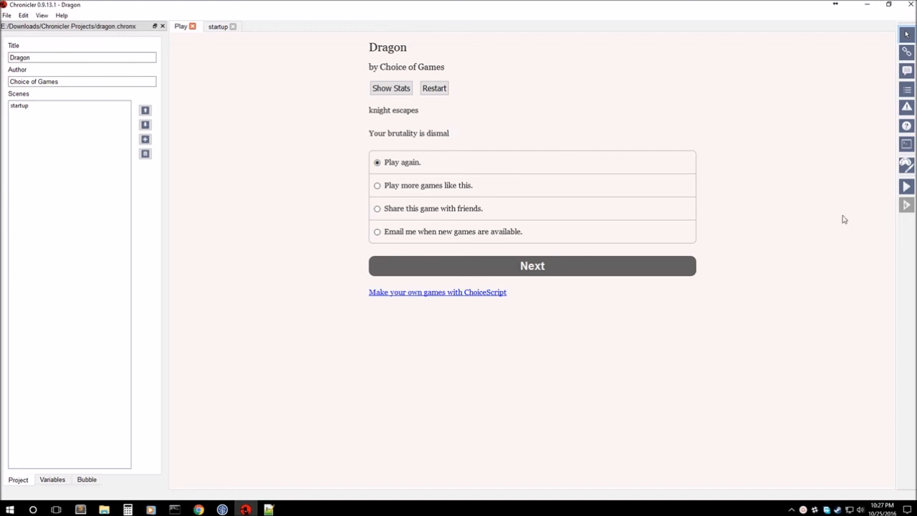
{"action": "left_click", "coordinate": [192, 26]}
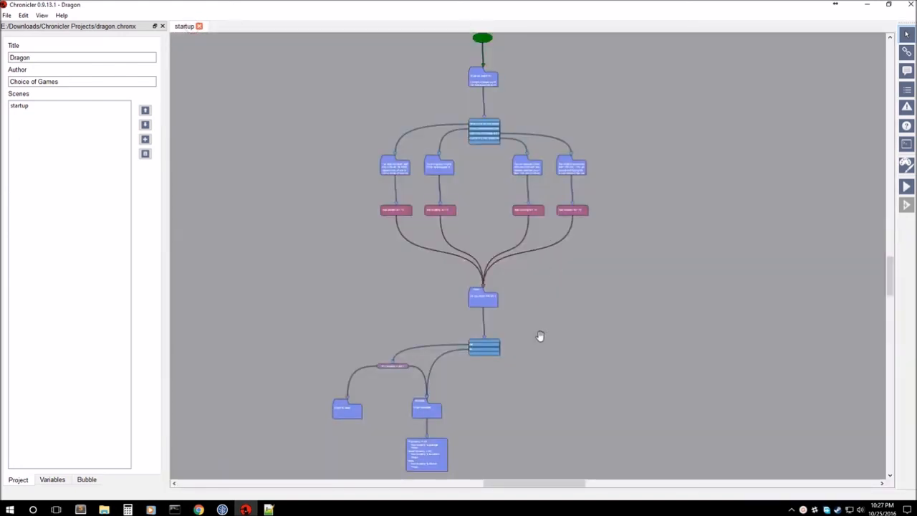
{"action": "left_click_drag", "start_coordinate": [543, 369], "coordinate": [569, 315]}
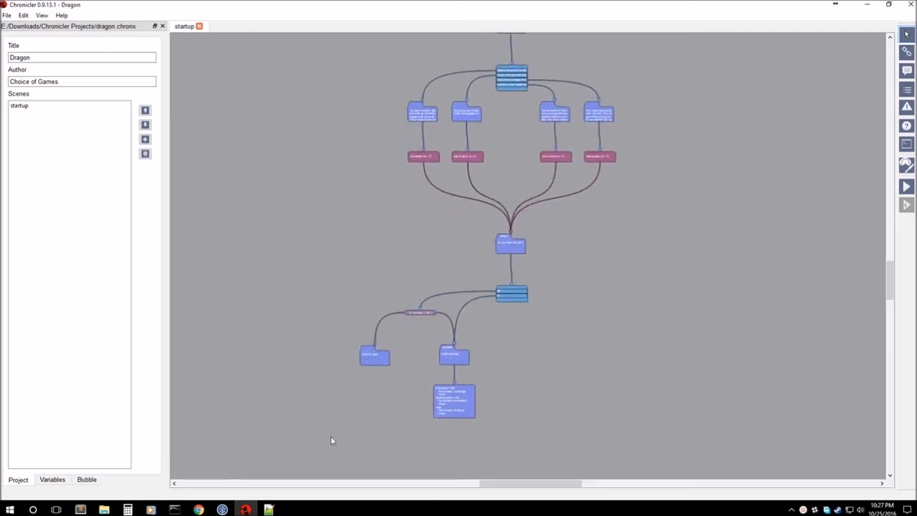
Step: Move the group of bubbles below the yes/no choice slightly right and up, and undo a trial deletion of the group
{"action": "left_click_drag", "start_coordinate": [312, 447], "coordinate": [486, 290]}
{"action": "mouse_move", "coordinate": [452, 359]}
{"action": "left_mouse_down"}
{"action": "mouse_move", "coordinate": [431, 332]}
{"action": "mouse_move", "coordinate": [470, 356]}
{"action": "left_mouse_up"}
{"action": "key", "text": "Delete"}
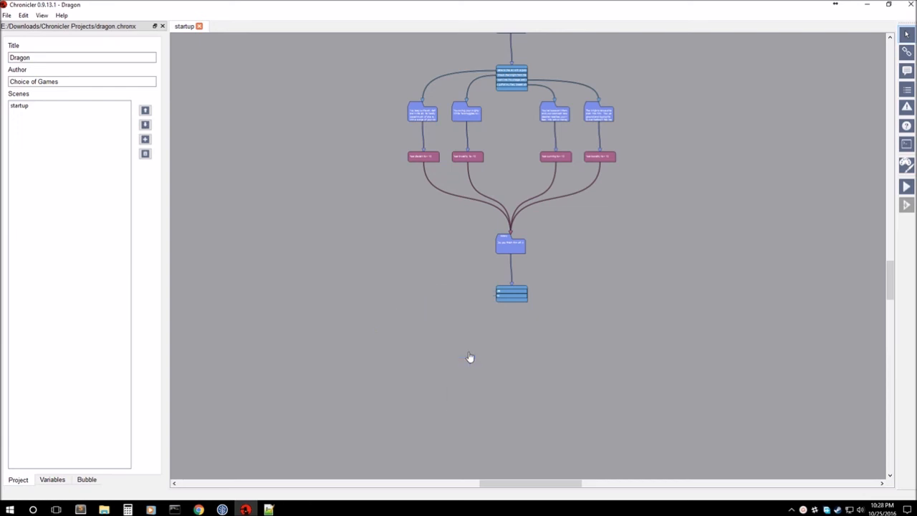
{"action": "key", "text": "ctrl+z"}
{"action": "left_click", "coordinate": [558, 341]}
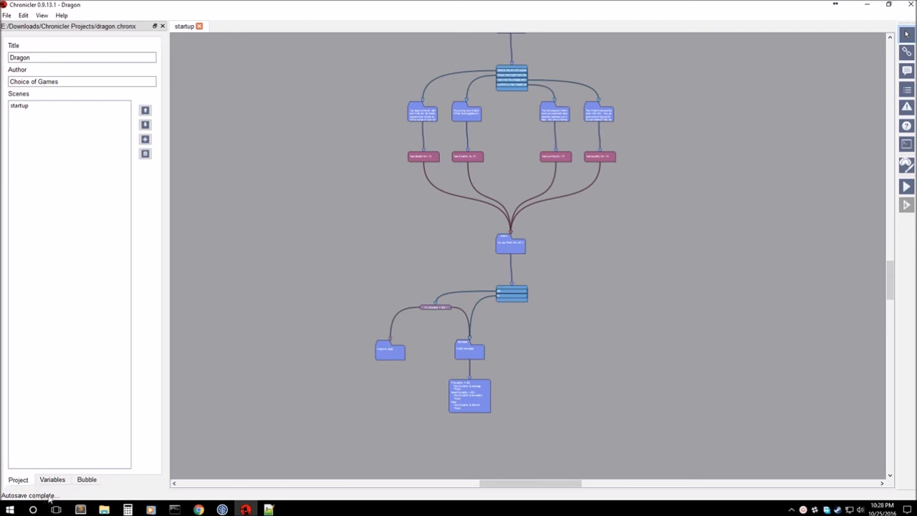
Step: Edit the Choice palette, set its fill color to purple #6544d2, save it and leave the palette tool
{"action": "scroll", "coordinate": [528, 199], "scroll_direction": "up", "scroll_amount": 3}
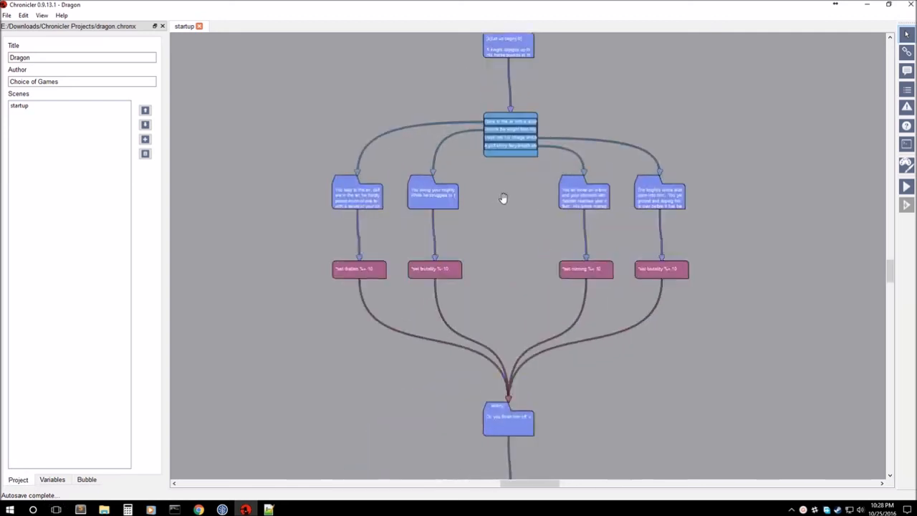
{"action": "scroll", "coordinate": [505, 199], "scroll_direction": "up", "scroll_amount": 2}
{"action": "left_click_drag", "start_coordinate": [506, 199], "coordinate": [480, 253]}
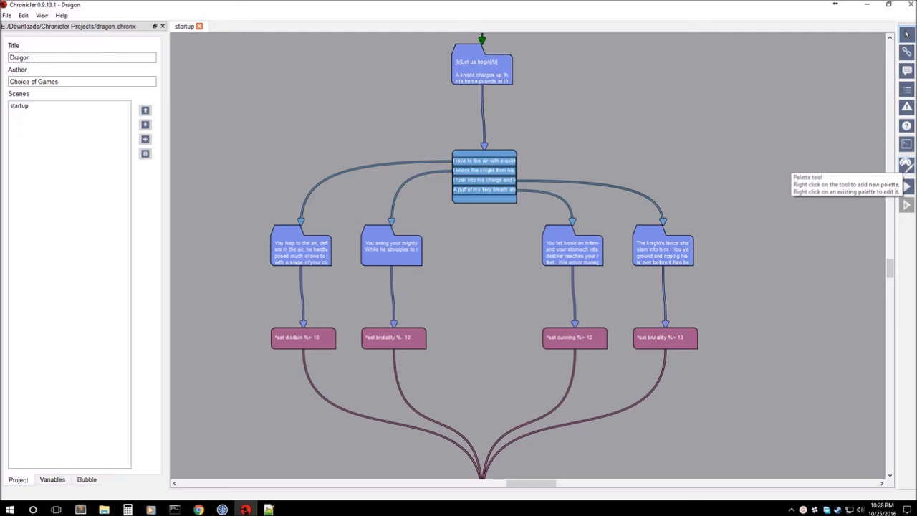
{"action": "right_click", "coordinate": [906, 164]}
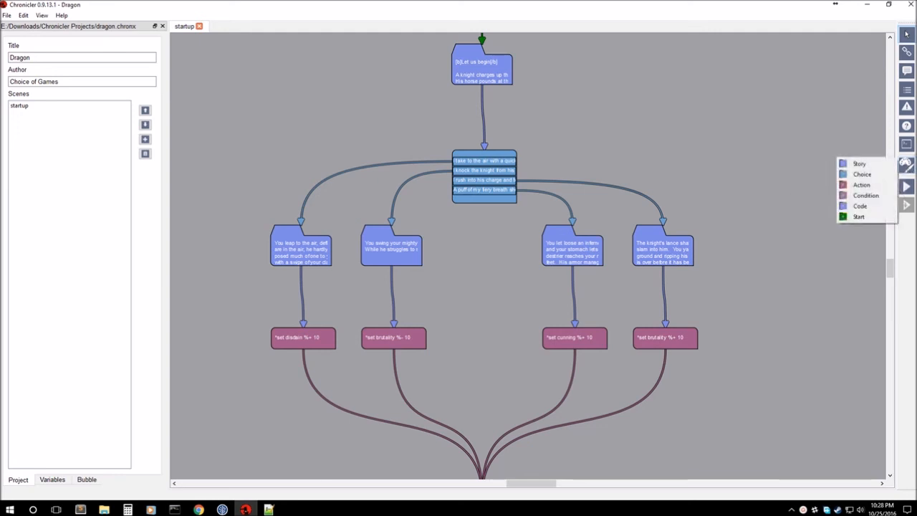
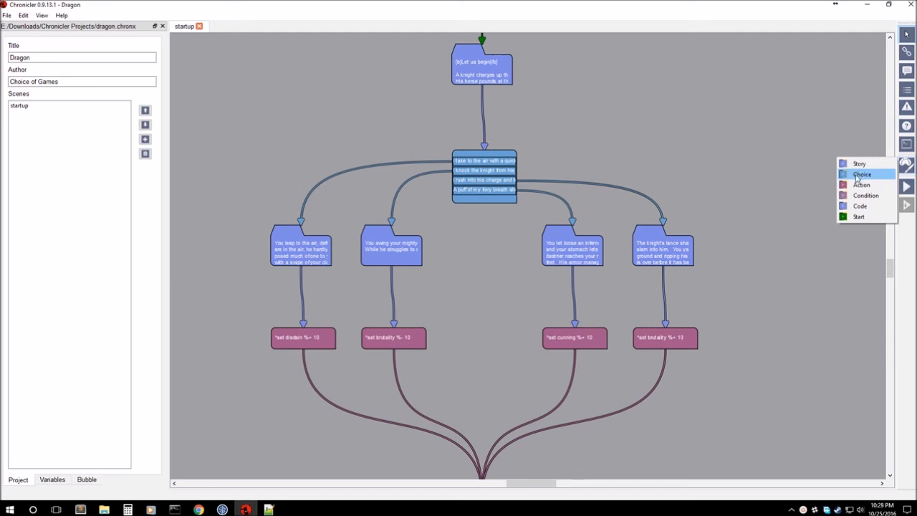
{"action": "left_click", "coordinate": [860, 175]}
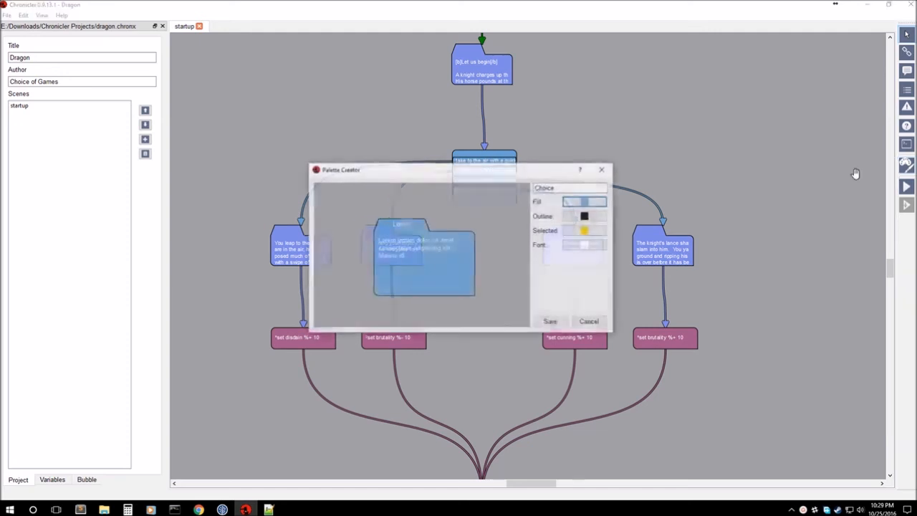
{"action": "left_click_drag", "start_coordinate": [444, 174], "coordinate": [478, 147]}
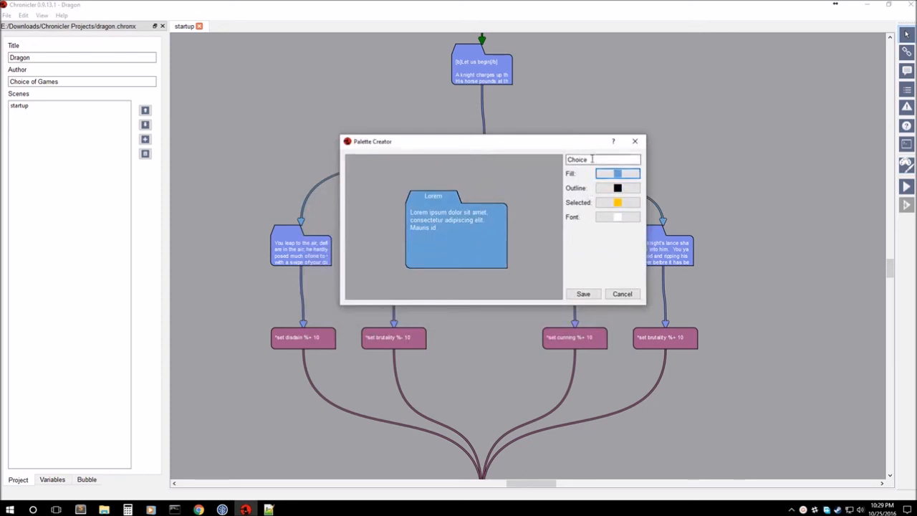
{"action": "left_click", "coordinate": [620, 174]}
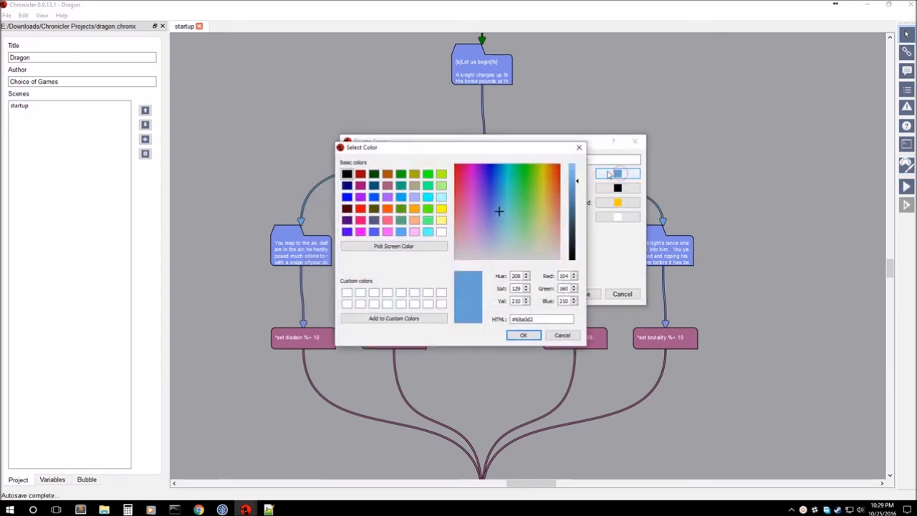
{"action": "left_click_drag", "start_coordinate": [498, 212], "coordinate": [486, 194]}
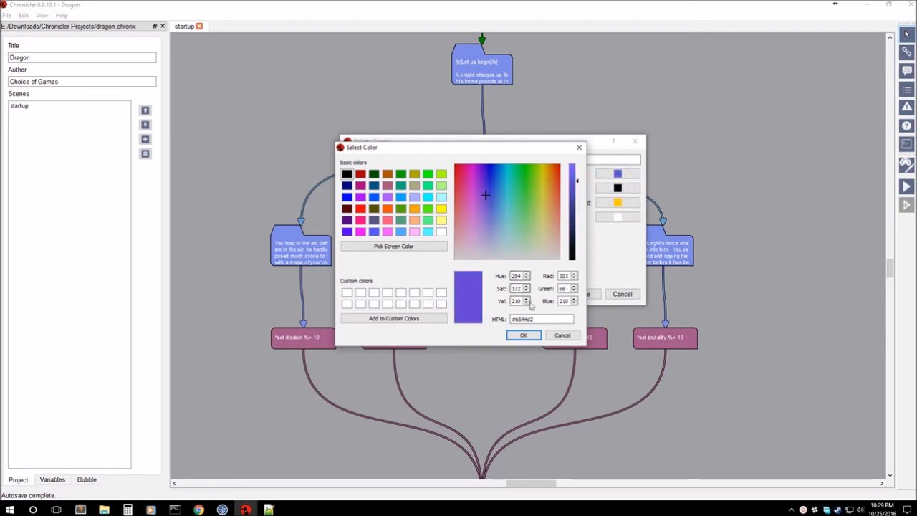
{"action": "left_click", "coordinate": [523, 338]}
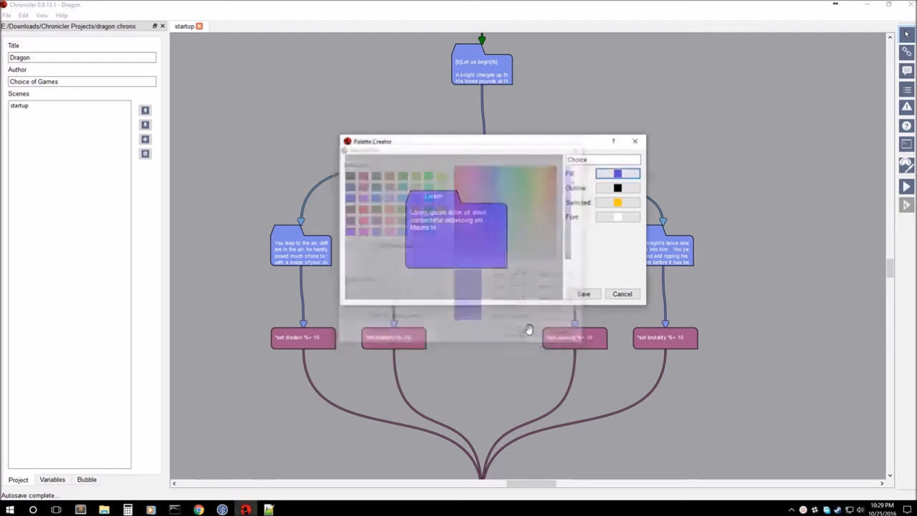
{"action": "left_click", "coordinate": [583, 293]}
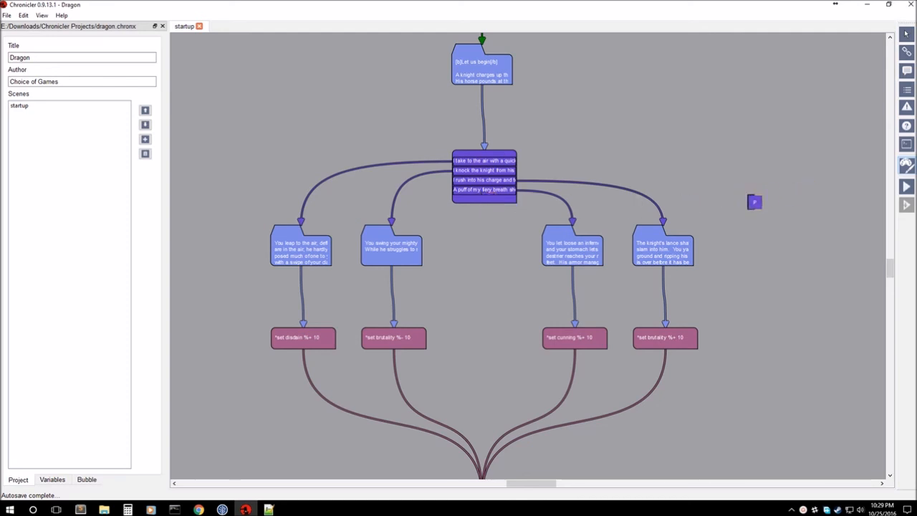
{"action": "key", "text": "Escape"}
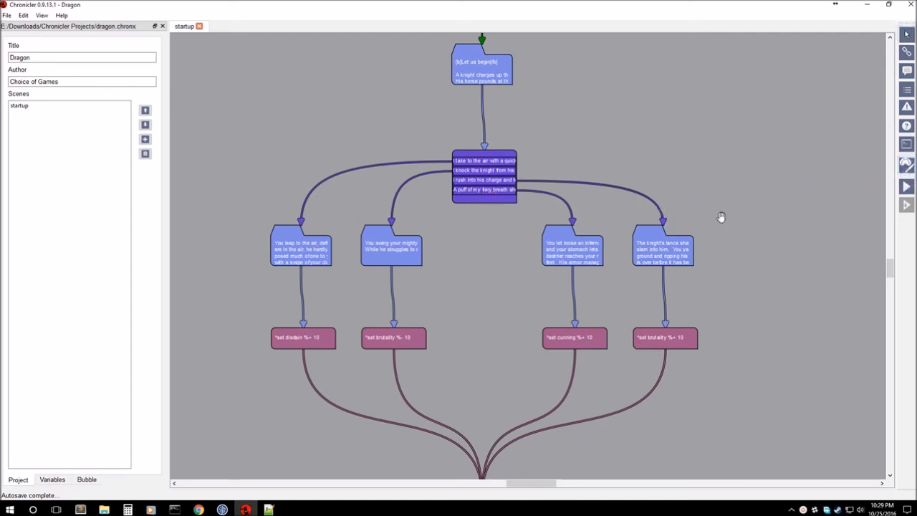
Step: Create and save a new palette named Brutality with a dark red fill
{"action": "left_click", "coordinate": [905, 163]}
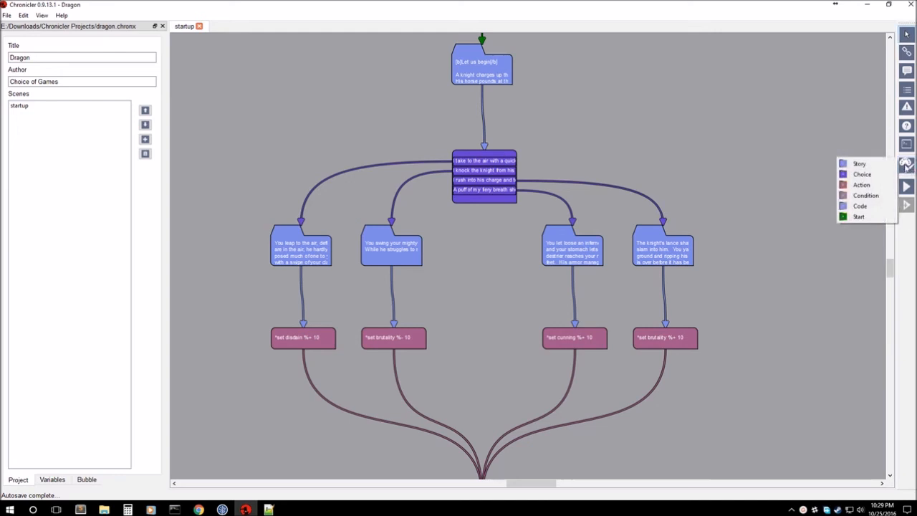
{"action": "left_click", "coordinate": [906, 164]}
{"action": "left_click", "coordinate": [906, 165]}
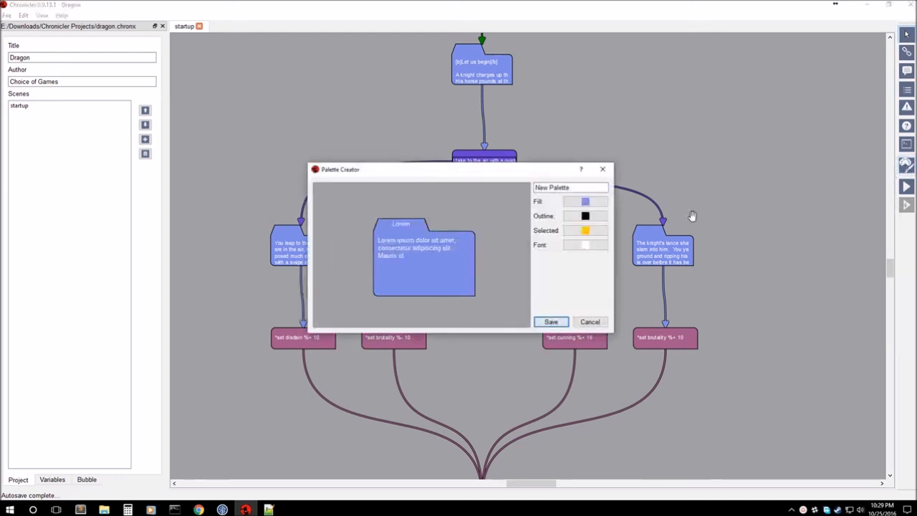
{"action": "left_click", "coordinate": [585, 201]}
{"action": "left_click_drag", "start_coordinate": [508, 169], "coordinate": [596, 138]}
{"action": "key", "text": "shift+Tab"}
{"action": "type", "text": "B"}
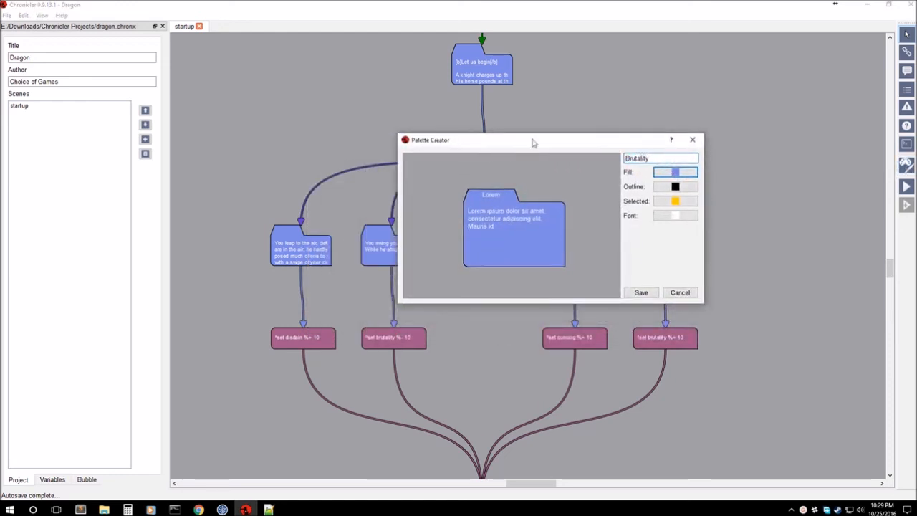
{"action": "left_click", "coordinate": [675, 172]}
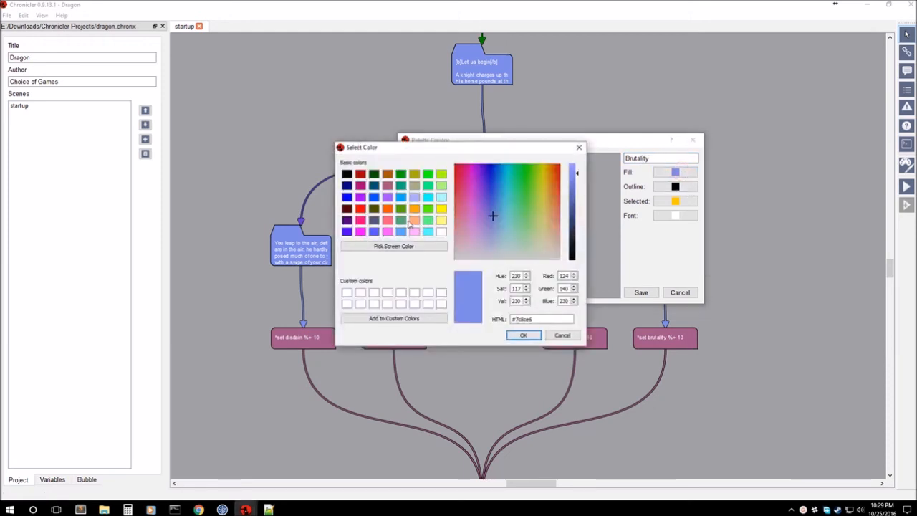
{"action": "left_click", "coordinate": [360, 174]}
{"action": "left_click", "coordinate": [525, 336]}
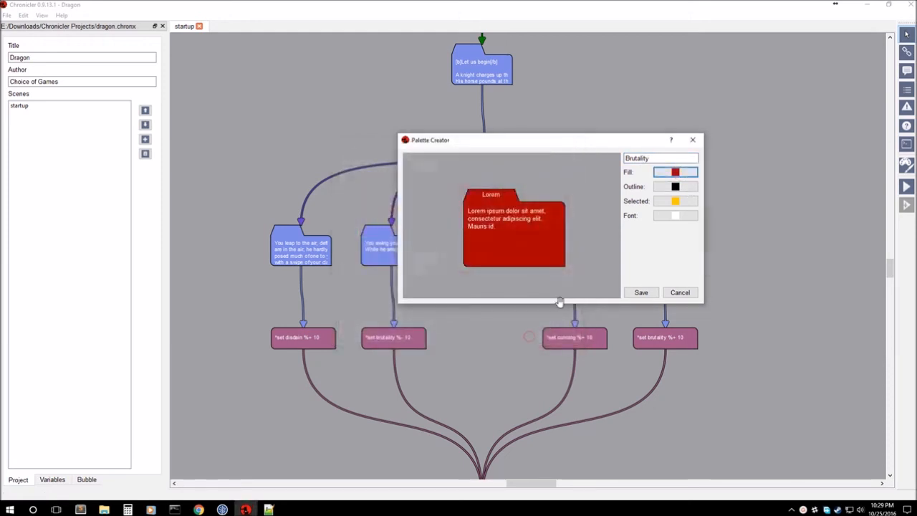
{"action": "left_click", "coordinate": [642, 292]}
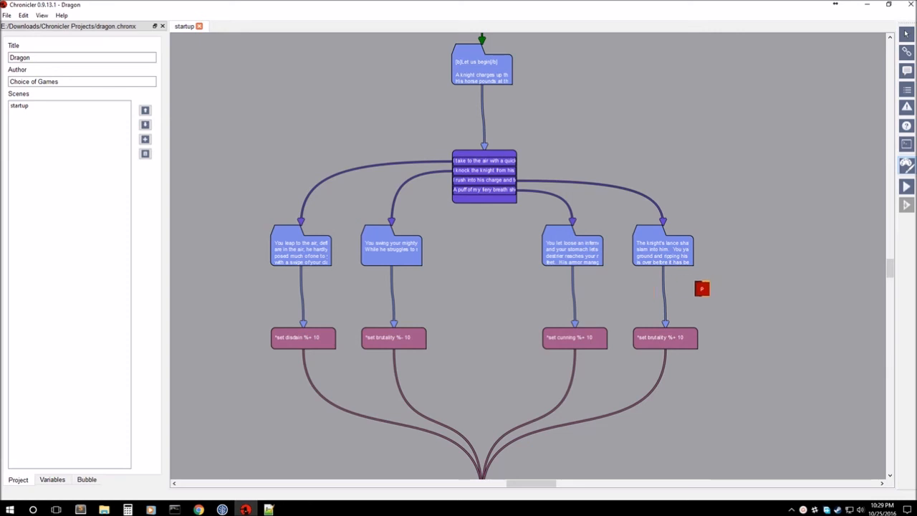
Step: Apply the Brutality palette to the story bubble about the knight's lance and its "*set brutality %+ 10" action bubble
{"action": "left_click", "coordinate": [665, 260]}
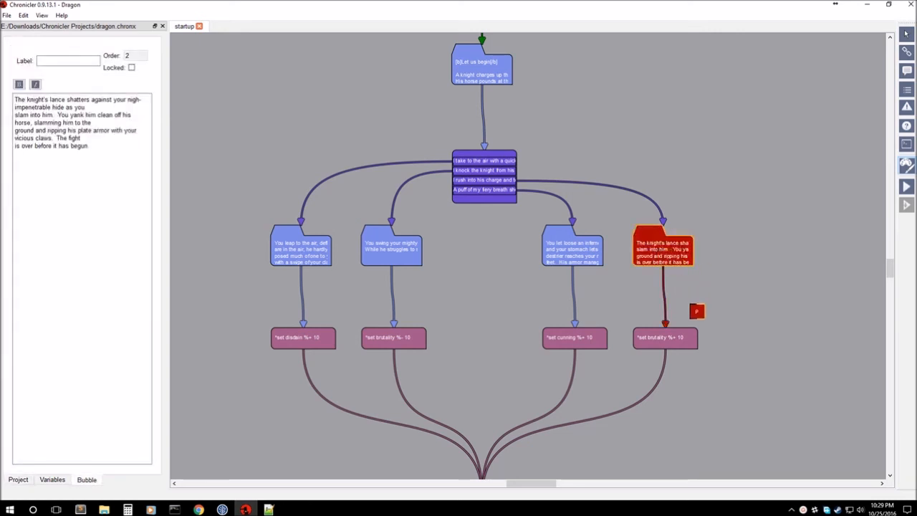
{"action": "left_click", "coordinate": [664, 340]}
{"action": "scroll", "coordinate": [610, 366], "scroll_direction": "down", "scroll_amount": 3}
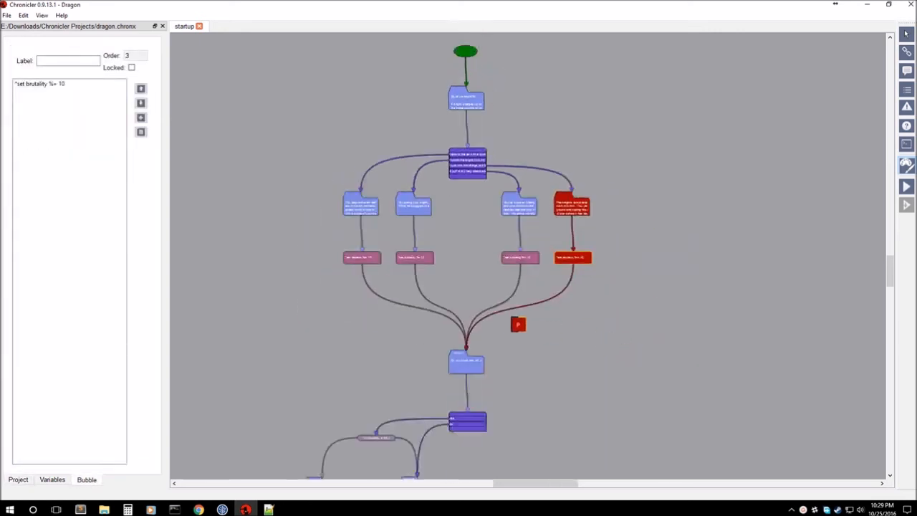
{"action": "scroll", "coordinate": [518, 322], "scroll_direction": "up", "scroll_amount": 5}
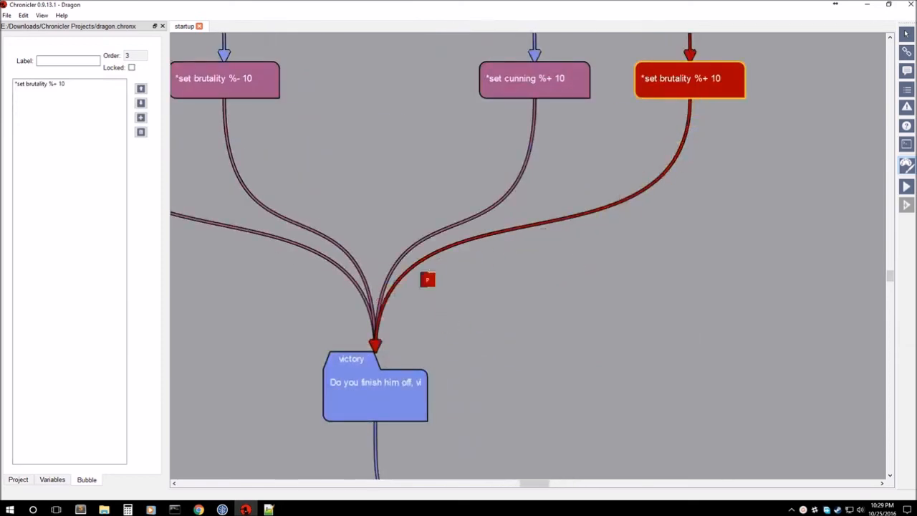
{"action": "scroll", "coordinate": [678, 102], "scroll_direction": "down", "scroll_amount": 3}
{"action": "scroll", "coordinate": [530, 143], "scroll_direction": "up", "scroll_amount": 3}
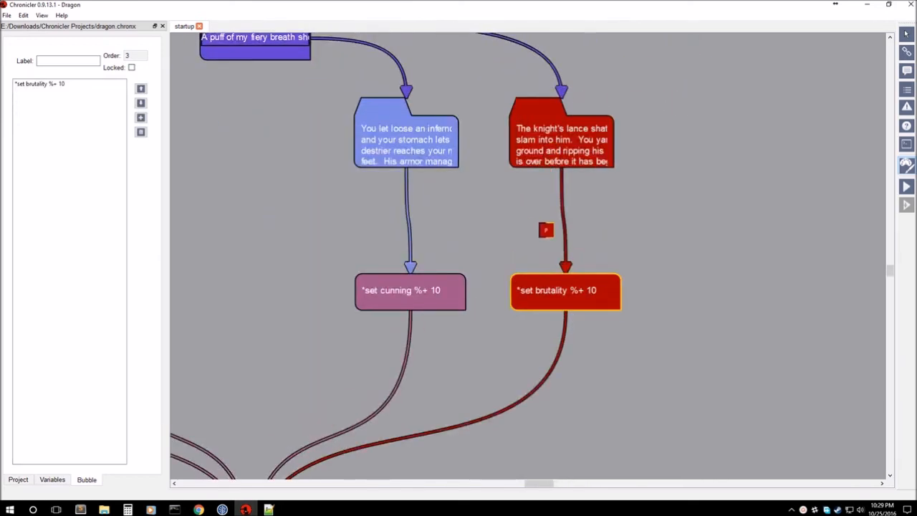
{"action": "scroll", "coordinate": [268, 219], "scroll_direction": "down", "scroll_amount": 4}
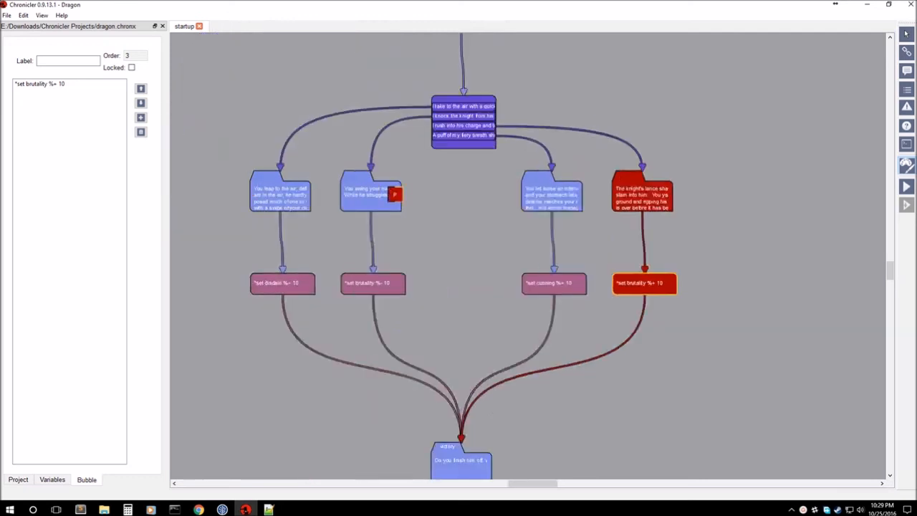
Step: Create a palette named Cunning with a #005500 green fill and apply it to the inferno story bubble and its "*set cunning %+ 10" action
{"action": "right_click", "coordinate": [907, 166]}
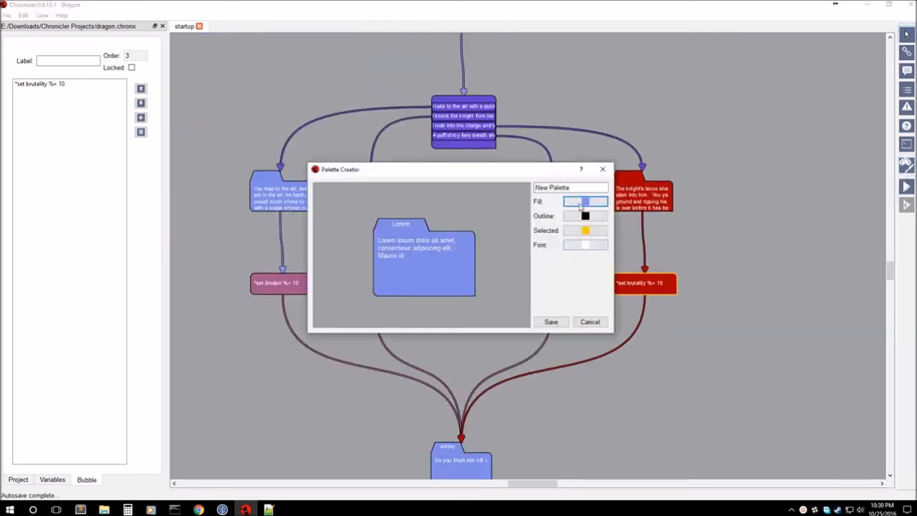
{"action": "type", "text": "Cunning"}
{"action": "left_click", "coordinate": [586, 202]}
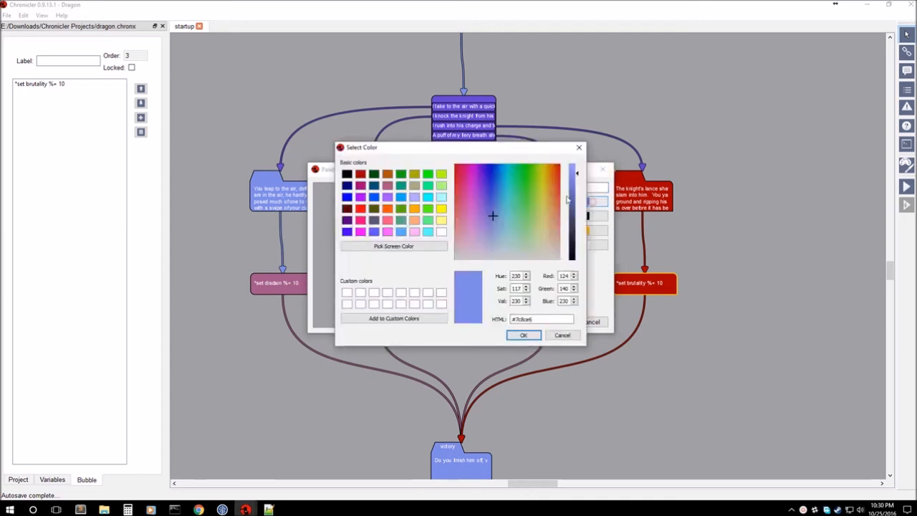
{"action": "left_click", "coordinate": [376, 175]}
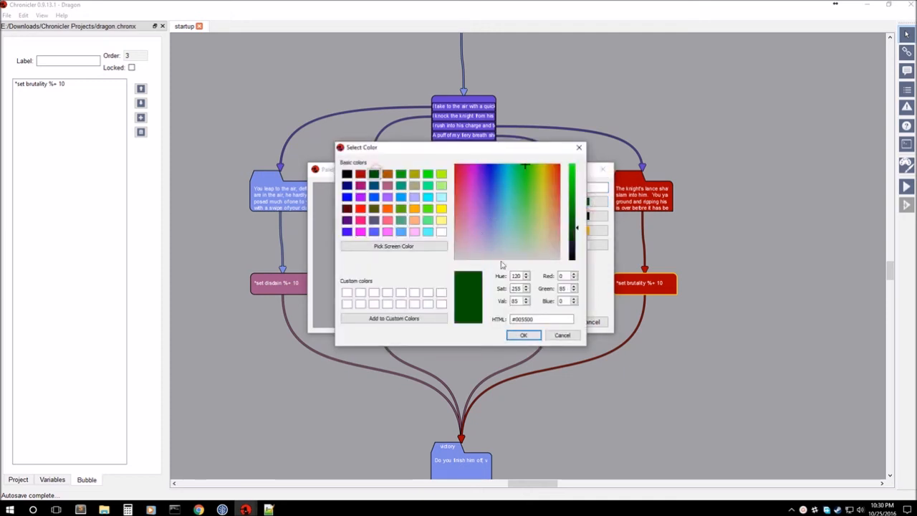
{"action": "left_click", "coordinate": [523, 335]}
{"action": "left_click", "coordinate": [551, 322]}
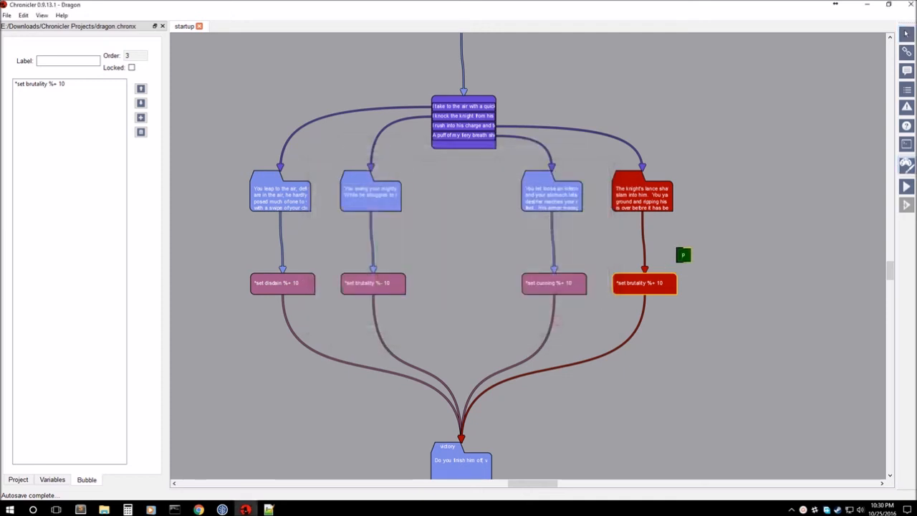
{"action": "left_click", "coordinate": [546, 203]}
{"action": "left_click", "coordinate": [554, 286]}
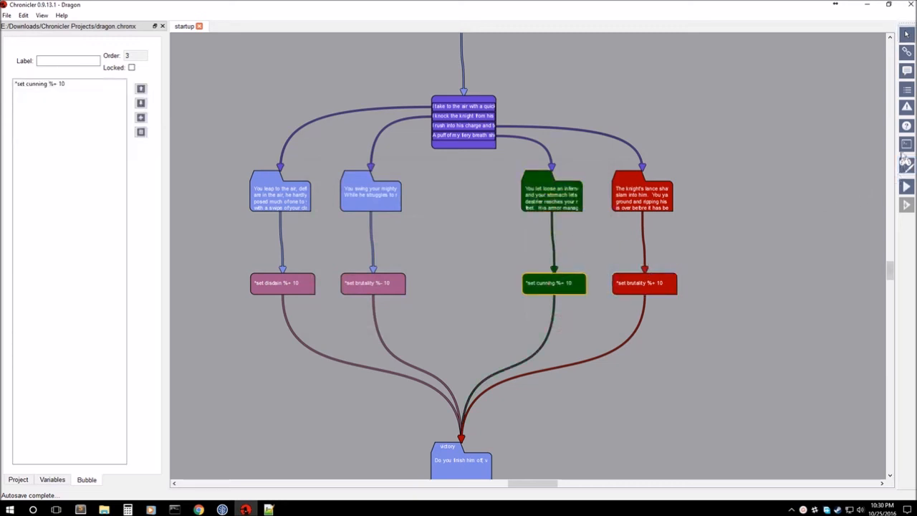
Step: Create a palette named Disdain with a bright purple fill and apply it to the leap-to-the-air story bubble and its "*set disdain %+ 10" action
{"action": "left_click", "coordinate": [905, 165]}
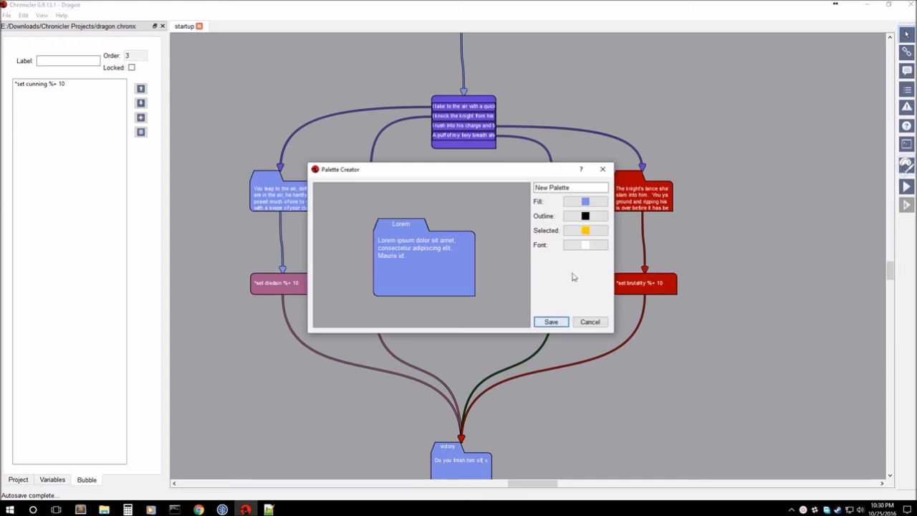
{"action": "left_click_drag", "start_coordinate": [481, 176], "coordinate": [621, 186]}
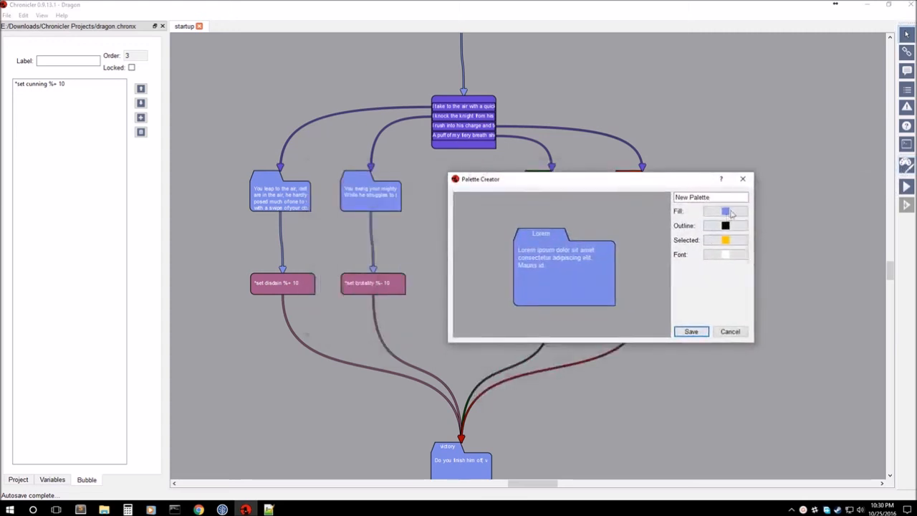
{"action": "type", "text": "Disdain"}
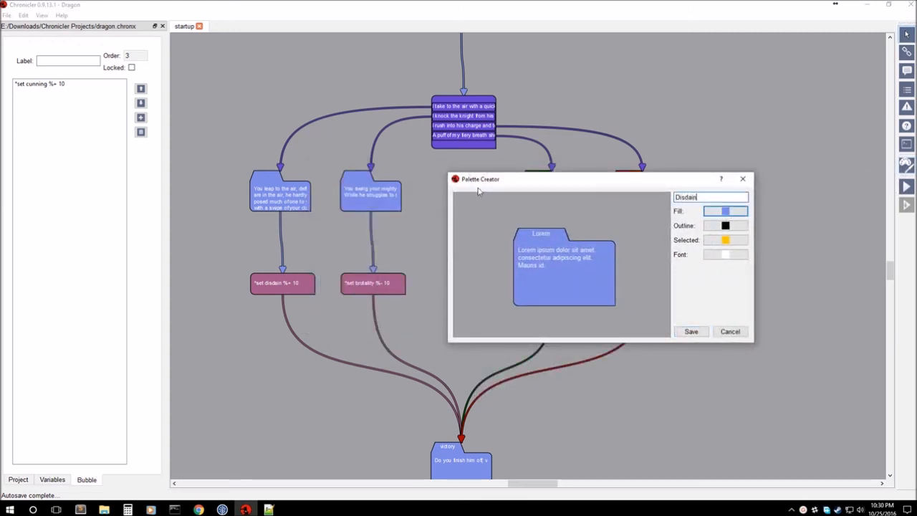
{"action": "left_click", "coordinate": [725, 211]}
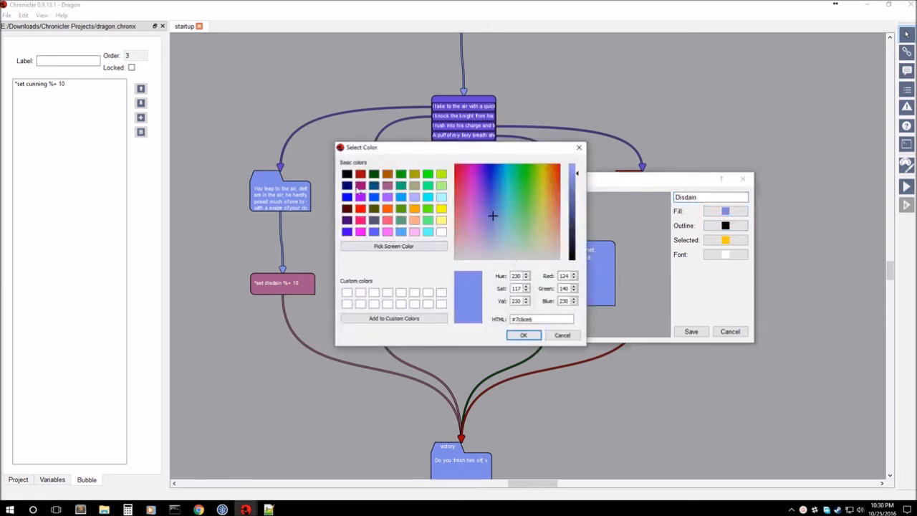
{"action": "left_click", "coordinate": [360, 197]}
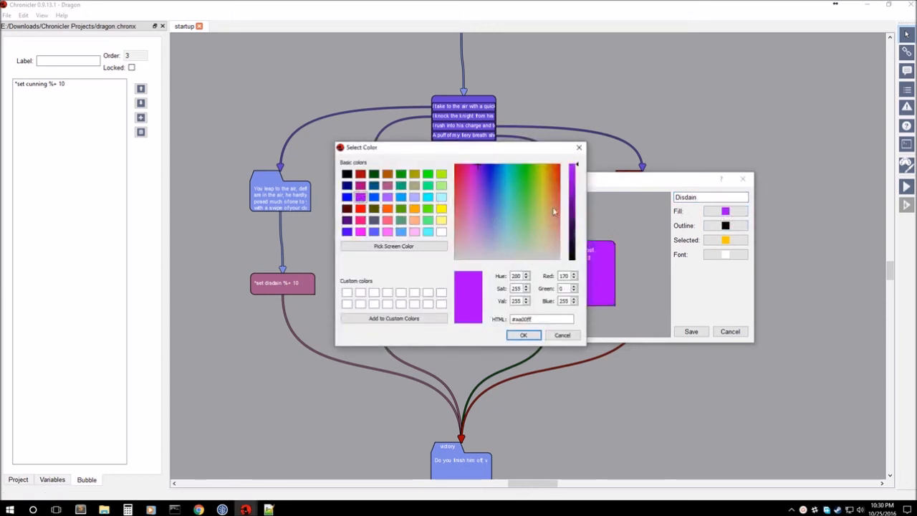
{"action": "left_click_drag", "start_coordinate": [473, 169], "coordinate": [483, 172]}
{"action": "left_click", "coordinate": [523, 335]}
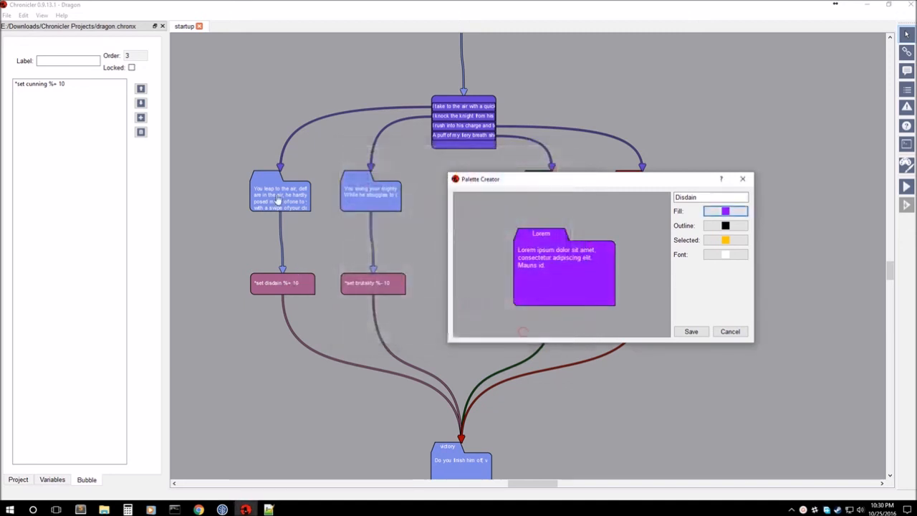
{"action": "left_click", "coordinate": [690, 331]}
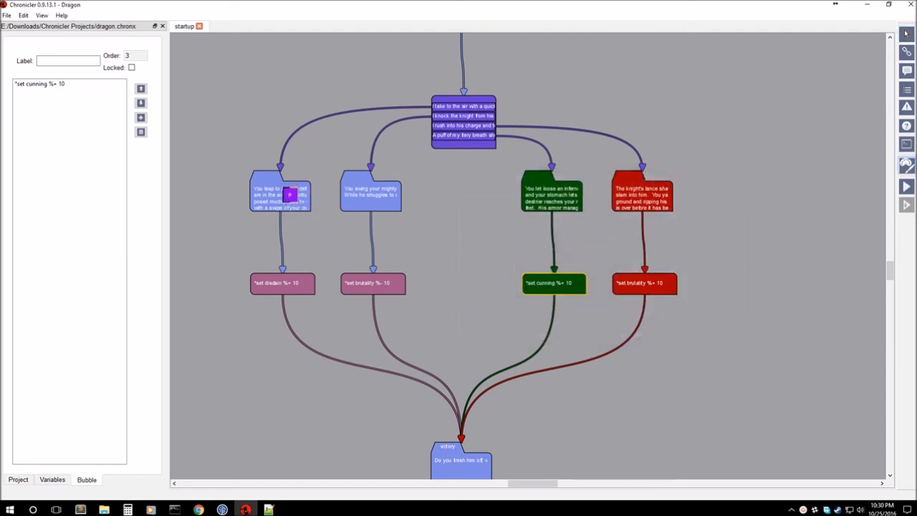
{"action": "left_click", "coordinate": [289, 194]}
{"action": "left_click", "coordinate": [303, 284]}
Step: Apply the Brutality palette to the story bubble about swinging the mighty tail and its "*set brutality %- 10" action bubble
{"action": "left_click", "coordinate": [905, 164]}
{"action": "left_click_drag", "start_coordinate": [907, 165], "coordinate": [873, 225]}
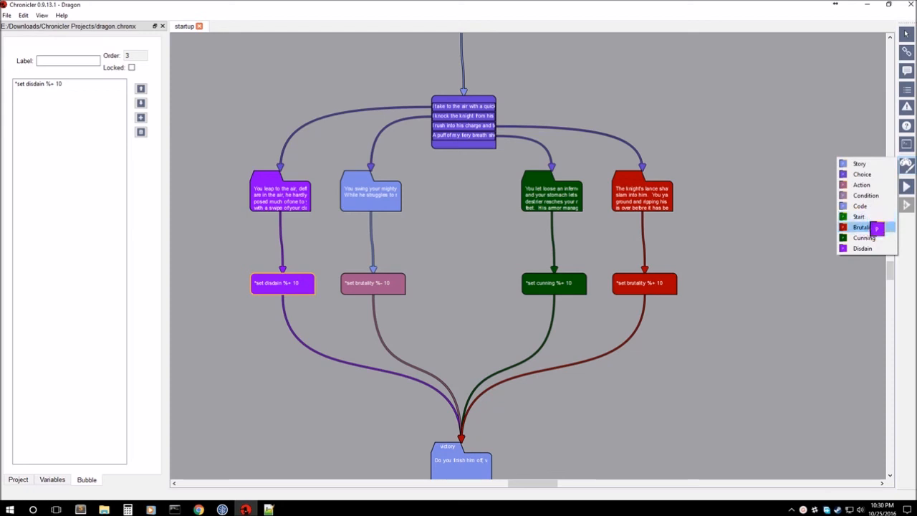
{"action": "left_click", "coordinate": [877, 227]}
{"action": "left_click", "coordinate": [384, 201]}
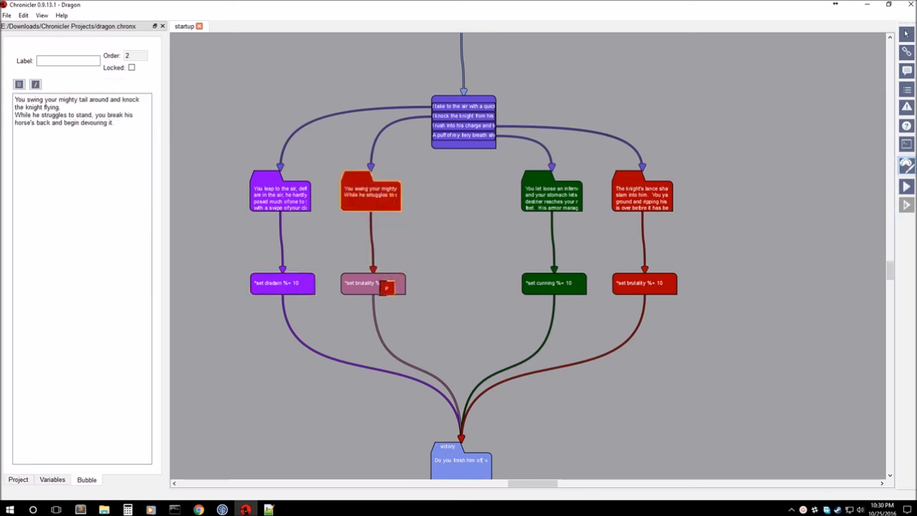
{"action": "left_click", "coordinate": [387, 288]}
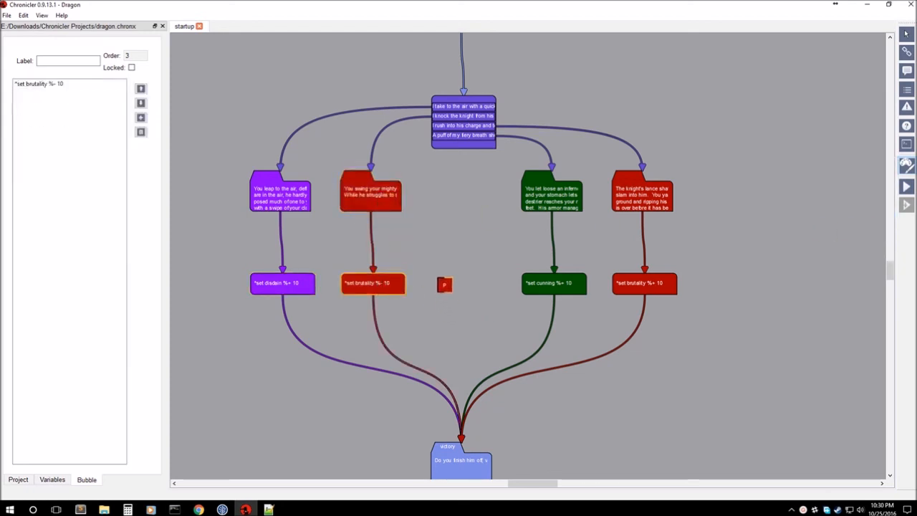
{"action": "left_click", "coordinate": [449, 285]}
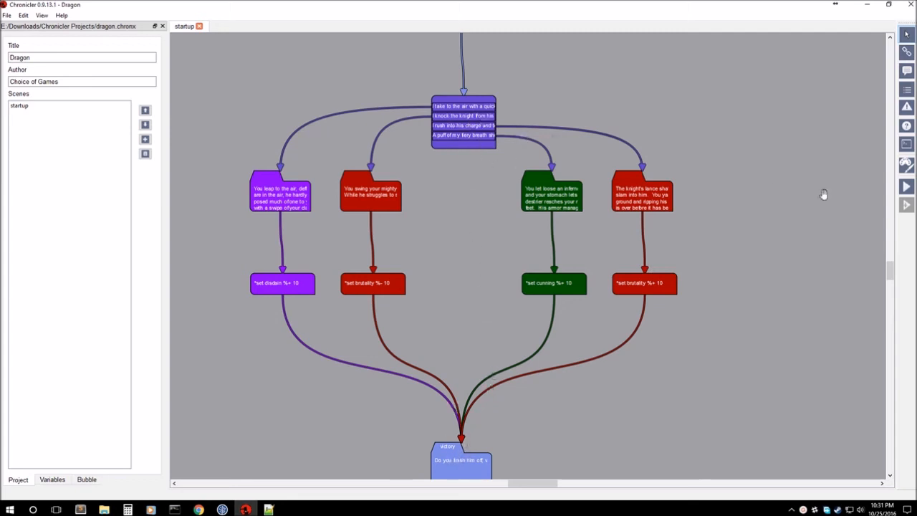
Step: Edit the Disdain palette, darken its fill to purple #6300ba, save it and leave the palette tool
{"action": "left_click", "coordinate": [907, 165]}
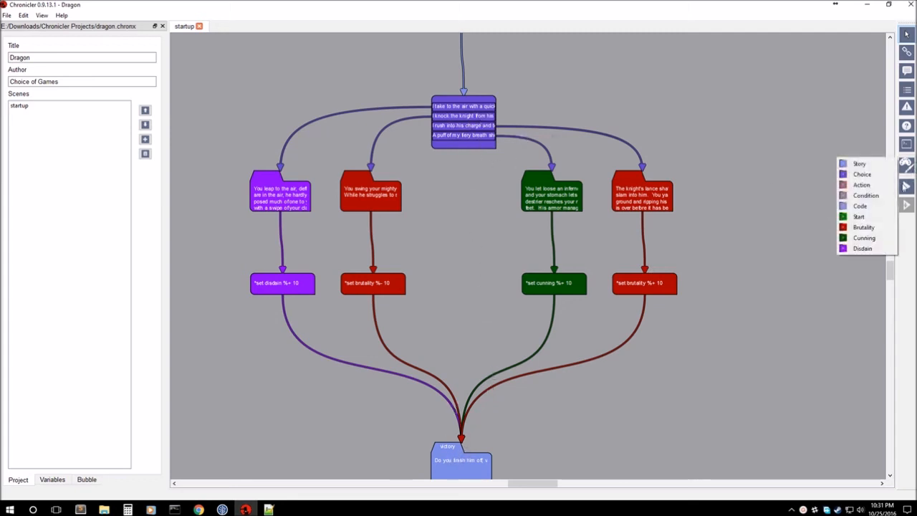
{"action": "left_click", "coordinate": [863, 248]}
{"action": "left_click", "coordinate": [585, 205]}
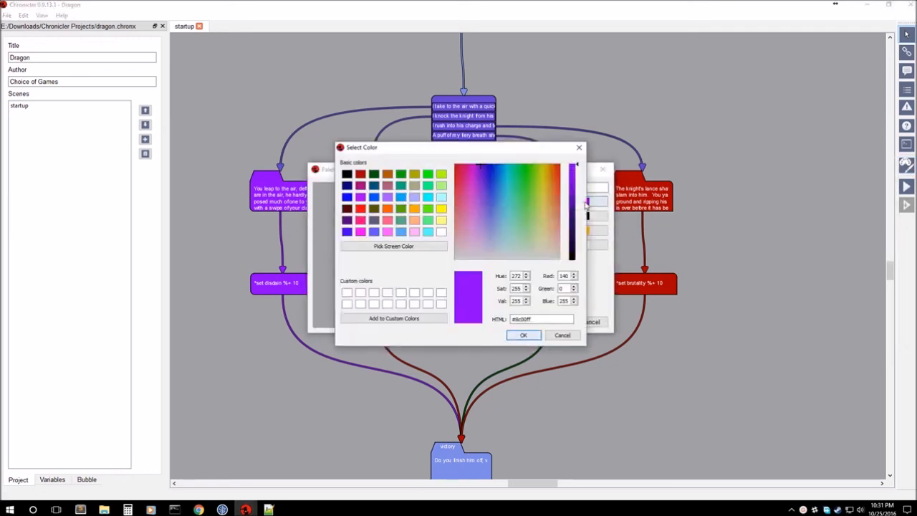
{"action": "left_click_drag", "start_coordinate": [577, 184], "coordinate": [574, 193]}
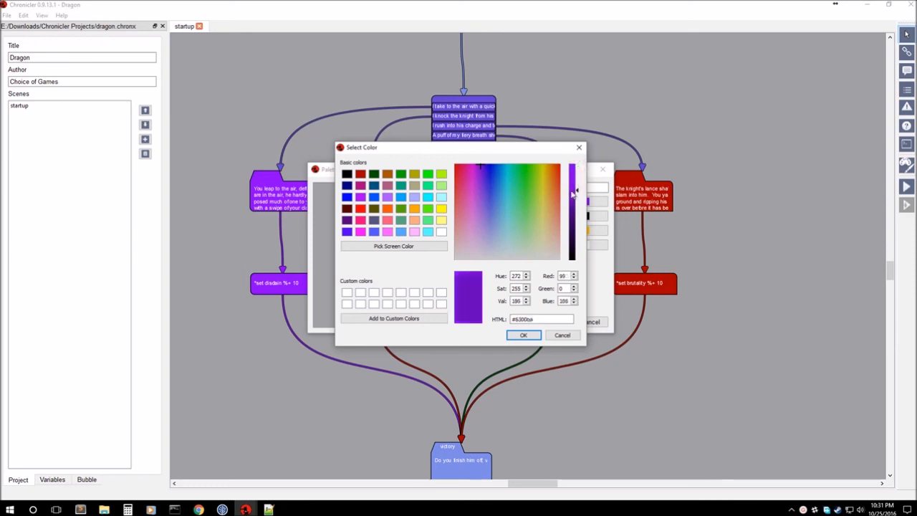
{"action": "left_click", "coordinate": [526, 336]}
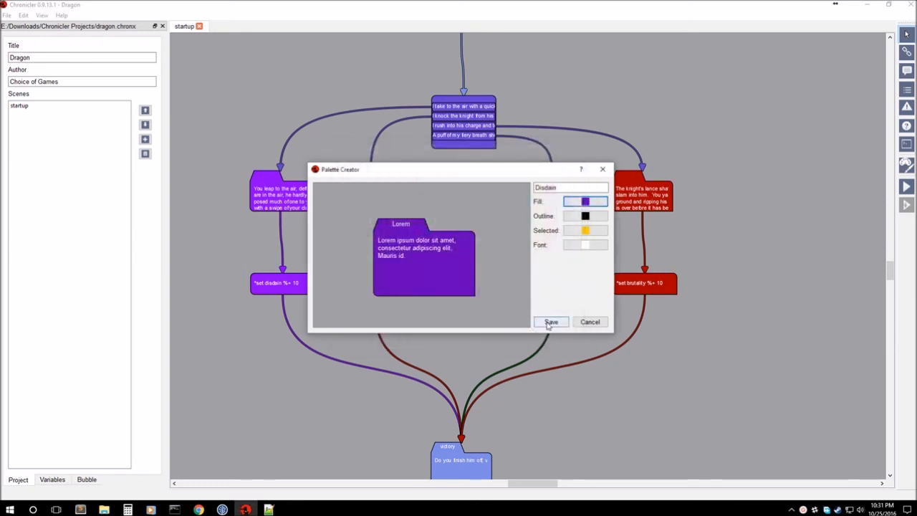
{"action": "left_click", "coordinate": [550, 322]}
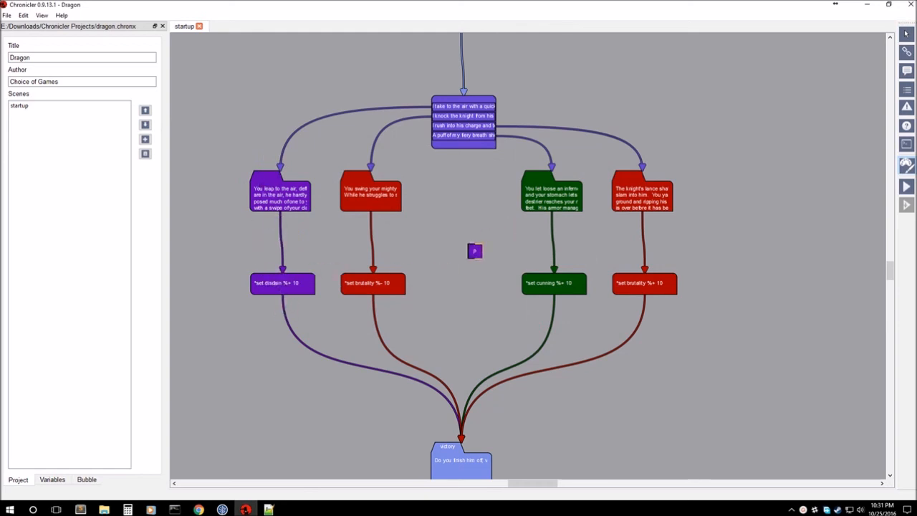
{"action": "key", "text": "Escape"}
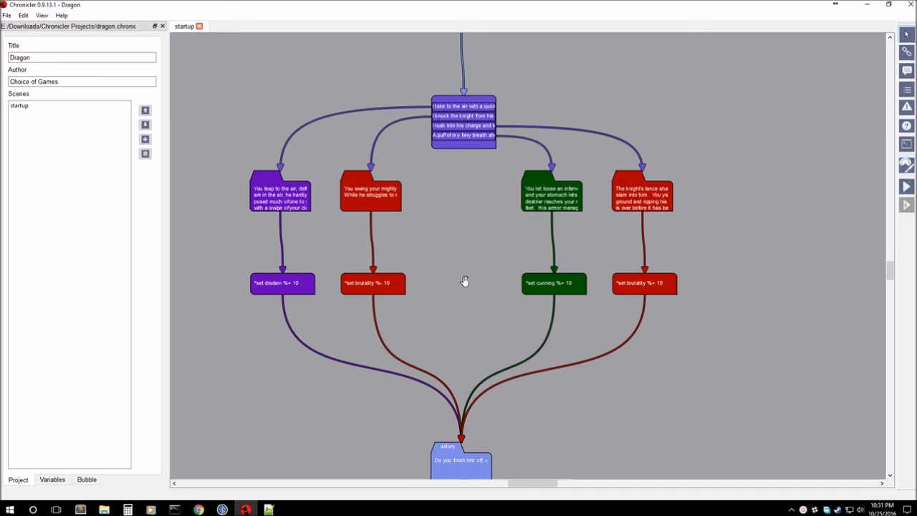
Step: Look over the whole startup scene flowchart, from the start bubble down to the last code bubble
{"action": "left_click_drag", "start_coordinate": [465, 281], "coordinate": [472, 260]}
{"action": "scroll", "coordinate": [471, 261], "scroll_direction": "down", "scroll_amount": 2}
{"action": "scroll", "coordinate": [606, 338], "scroll_direction": "down", "scroll_amount": 2}
{"action": "left_click_drag", "start_coordinate": [606, 338], "coordinate": [595, 219]}
{"action": "scroll", "coordinate": [654, 297], "scroll_direction": "down", "scroll_amount": 1}
{"action": "left_click_drag", "start_coordinate": [607, 307], "coordinate": [613, 307]}
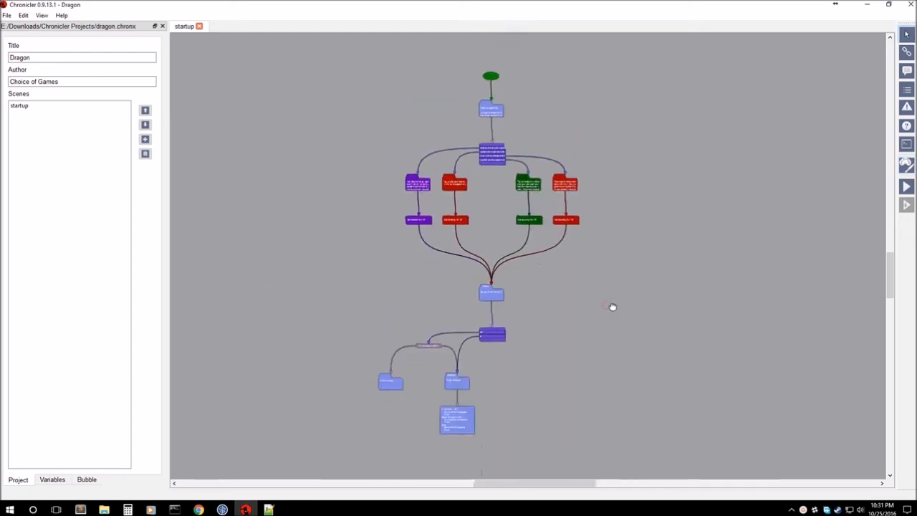